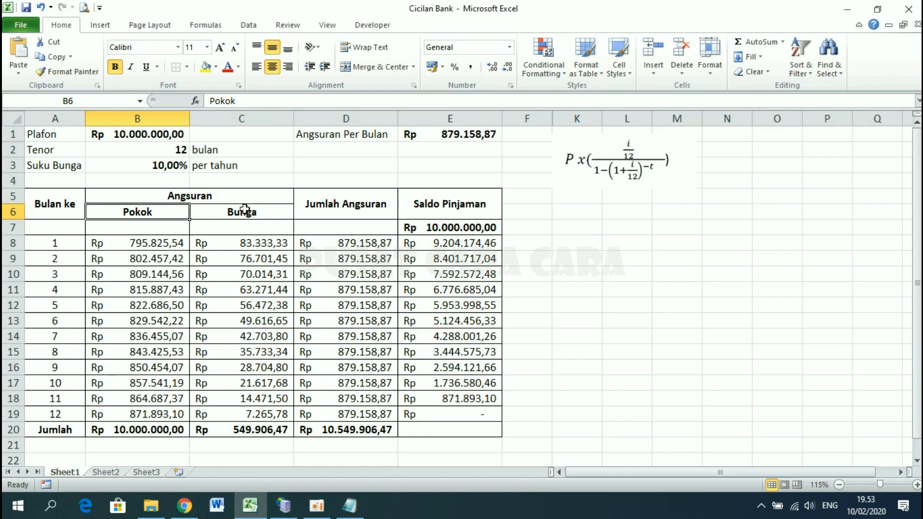
- Review the PMT, PPMT and IPMT formula notes in Notepad, and the example installment table on Sheet1 in Excel
click(254, 212)
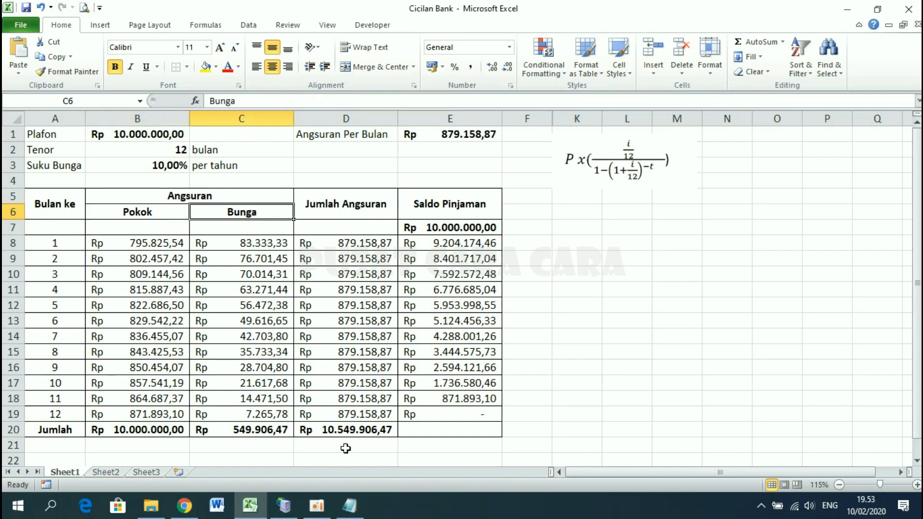
click(352, 510)
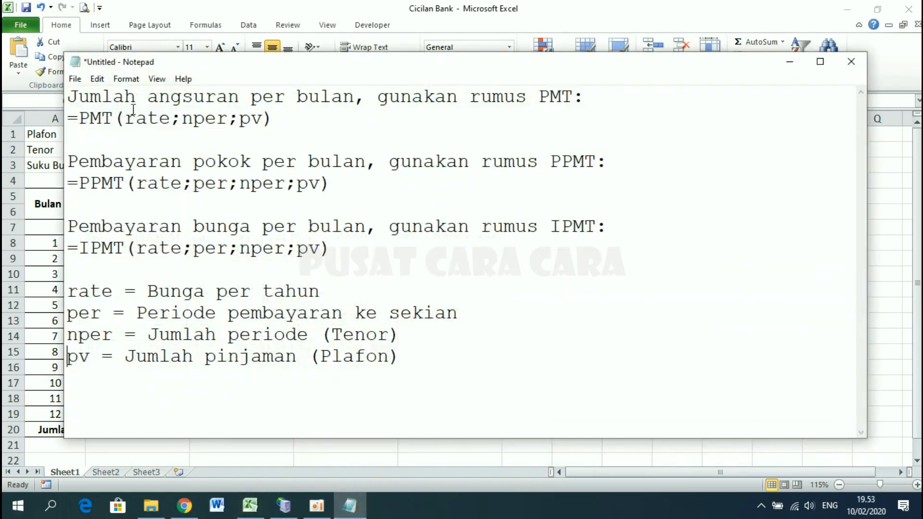
drag(69, 118, 299, 124)
click(299, 123)
drag(152, 97, 318, 112)
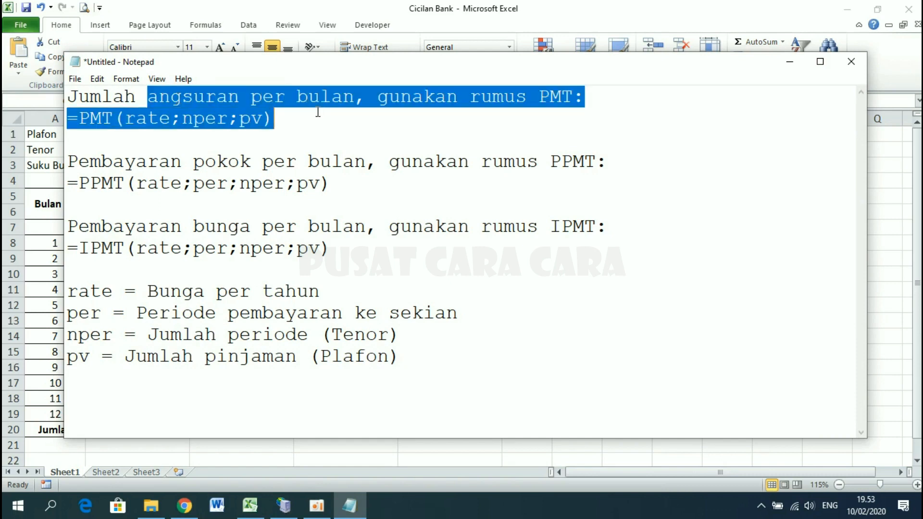
click(126, 183)
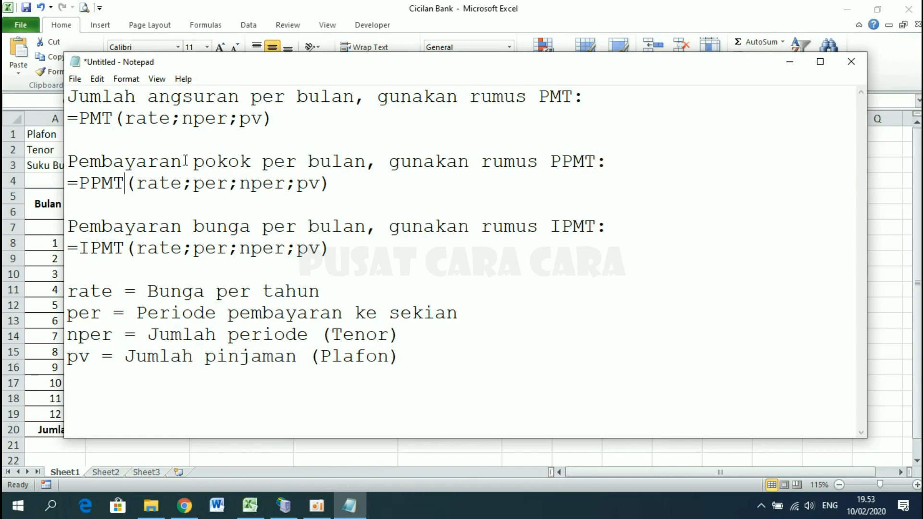
drag(192, 163, 257, 168)
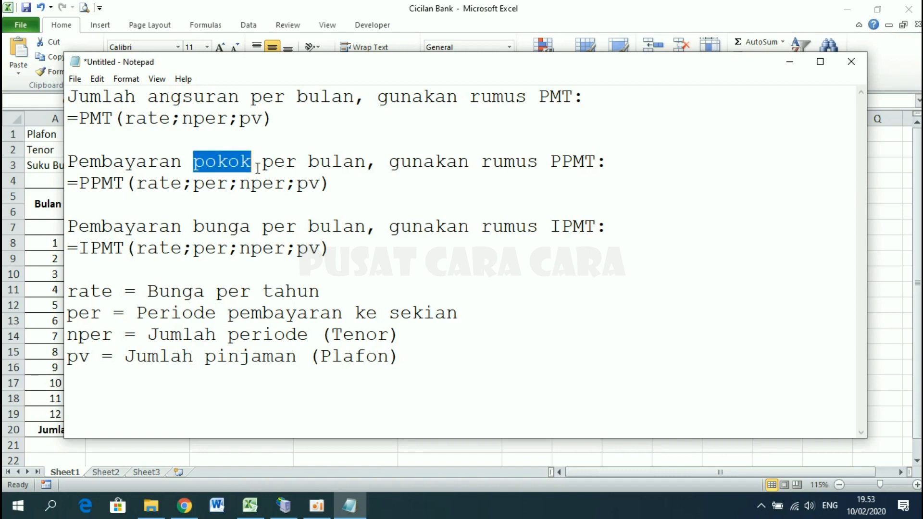
drag(83, 247, 126, 249)
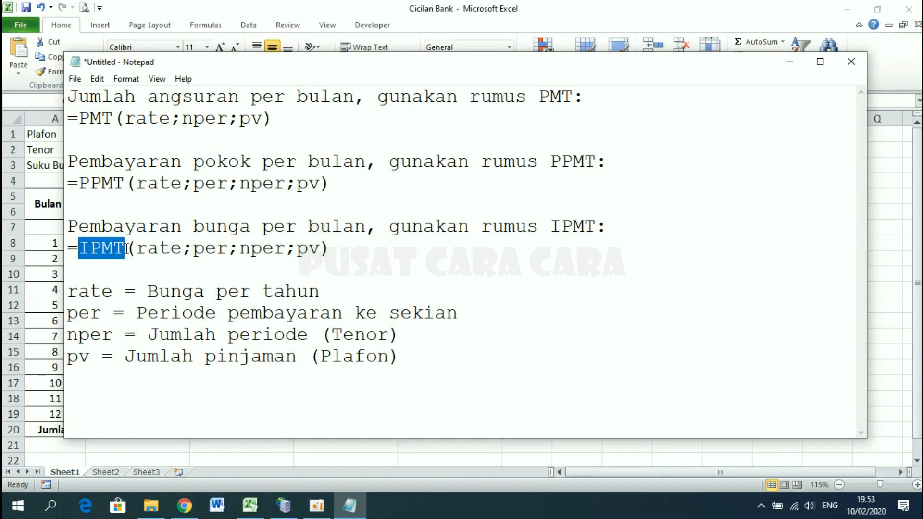
click(195, 226)
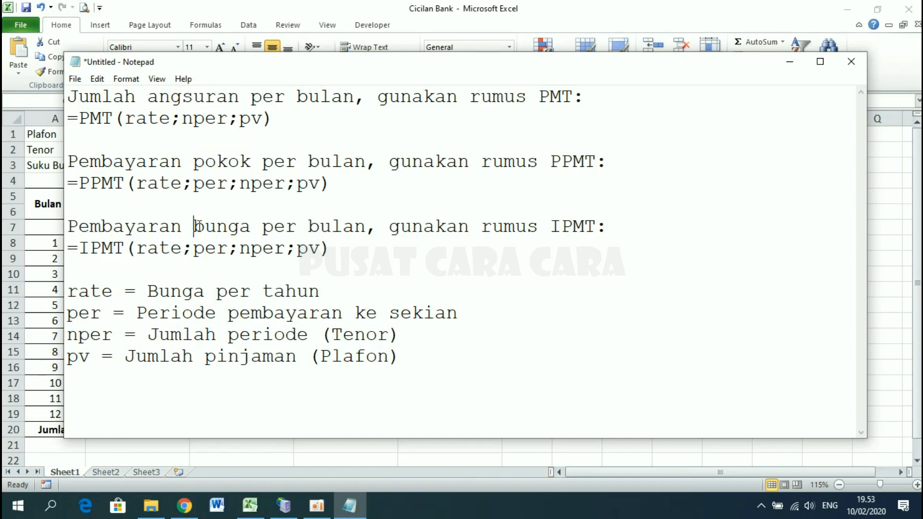
click(272, 2)
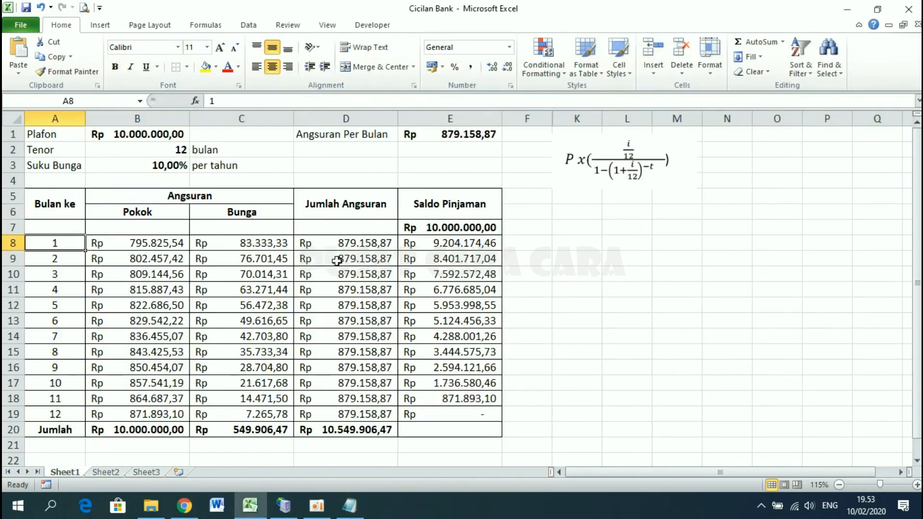
drag(48, 134, 443, 413)
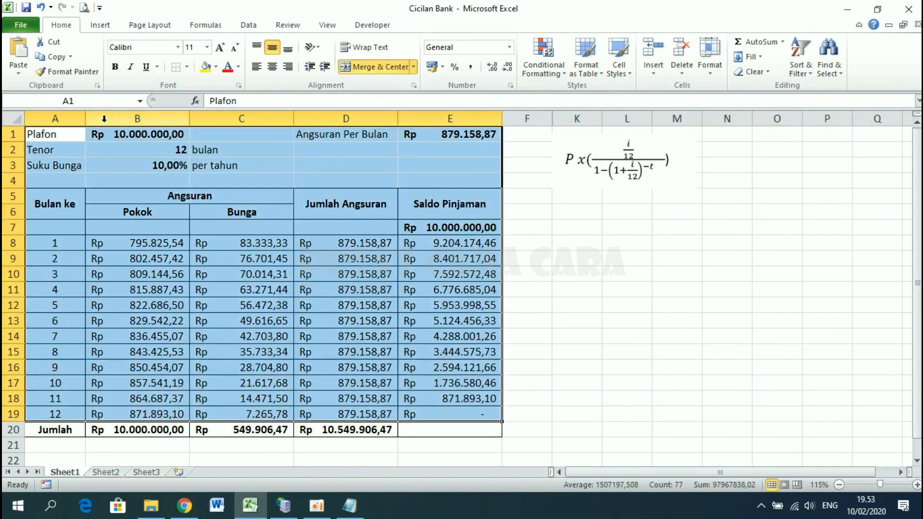
click(61, 133)
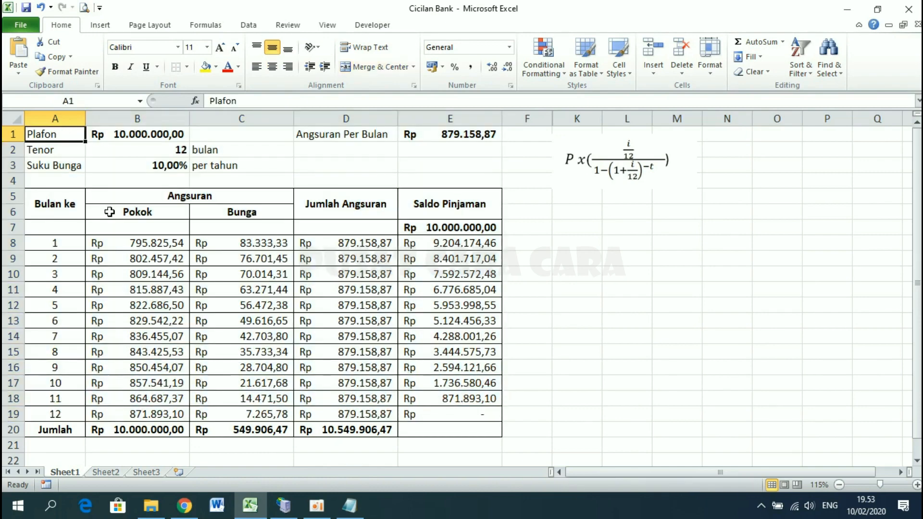
- On Sheet2, enter the labels Plafon, Tenor and Suku Bunga in A1:A3 and widen column A to fit them
click(106, 474)
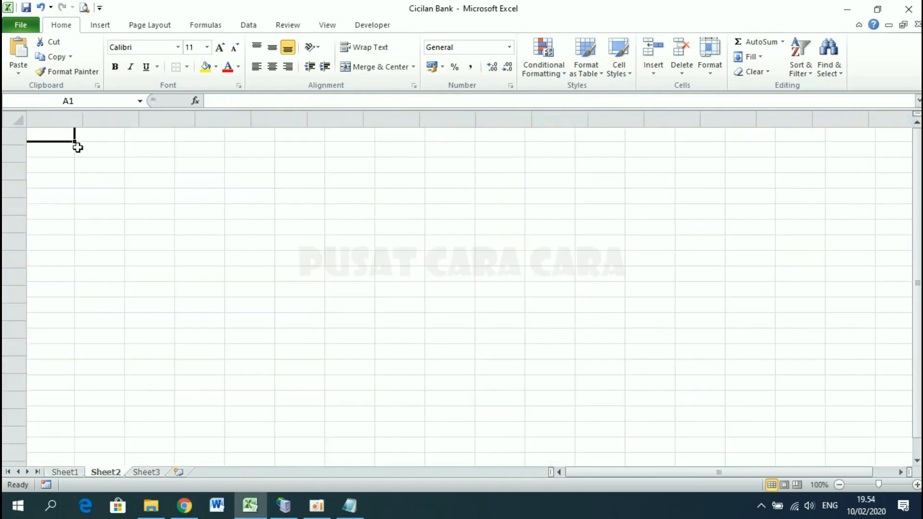
text(Plafon)
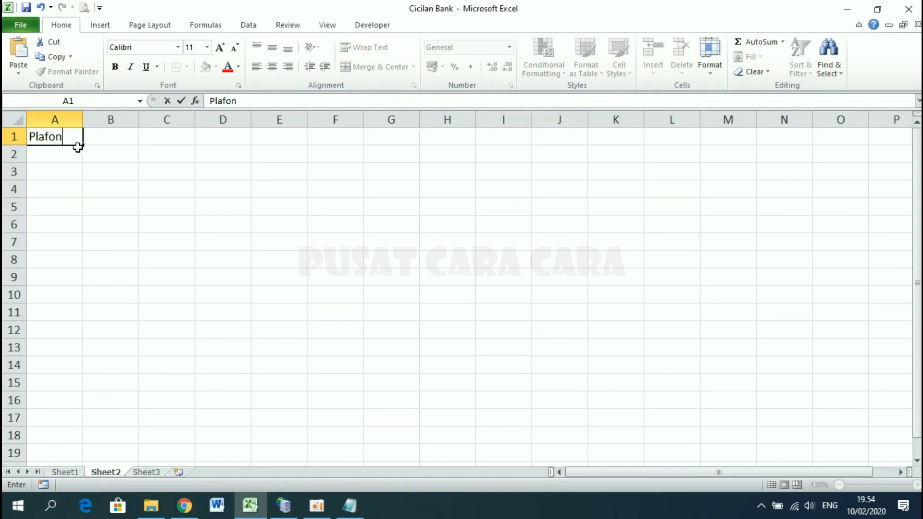
key(Return)
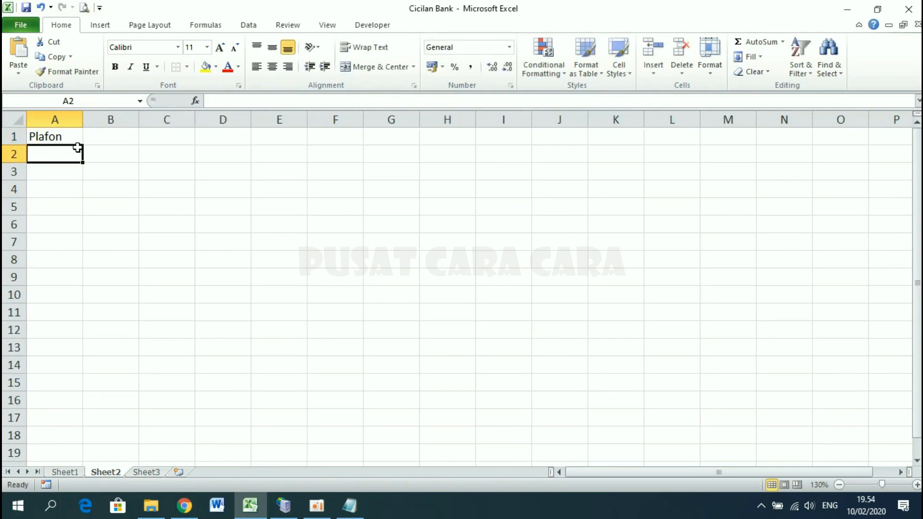
text(Tenor)
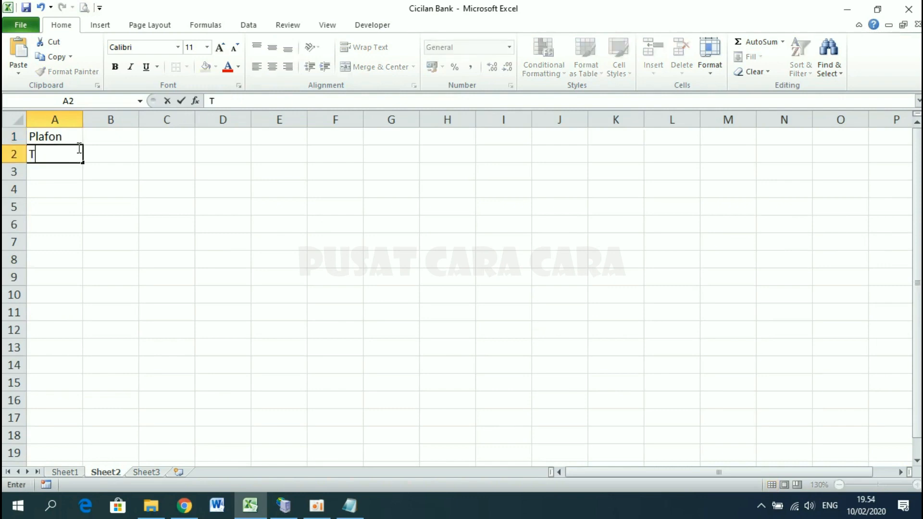
key(Return)
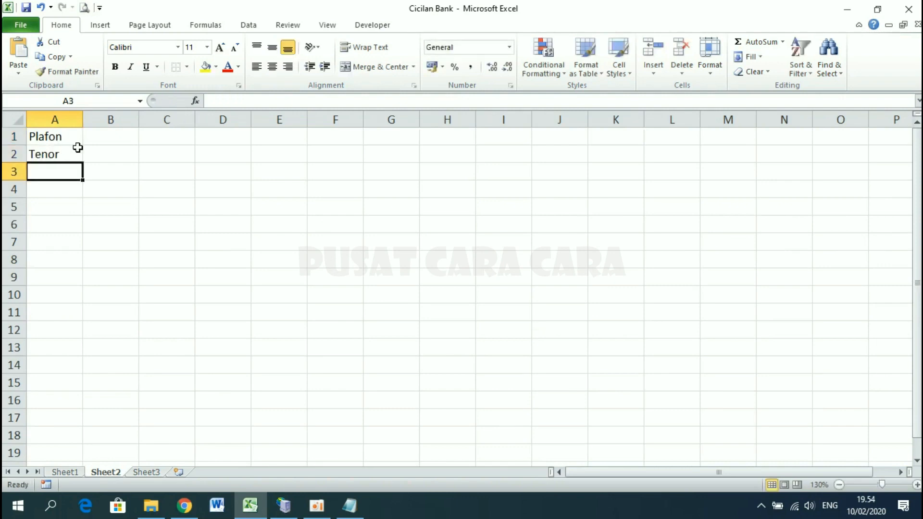
text(Suku Bunga)
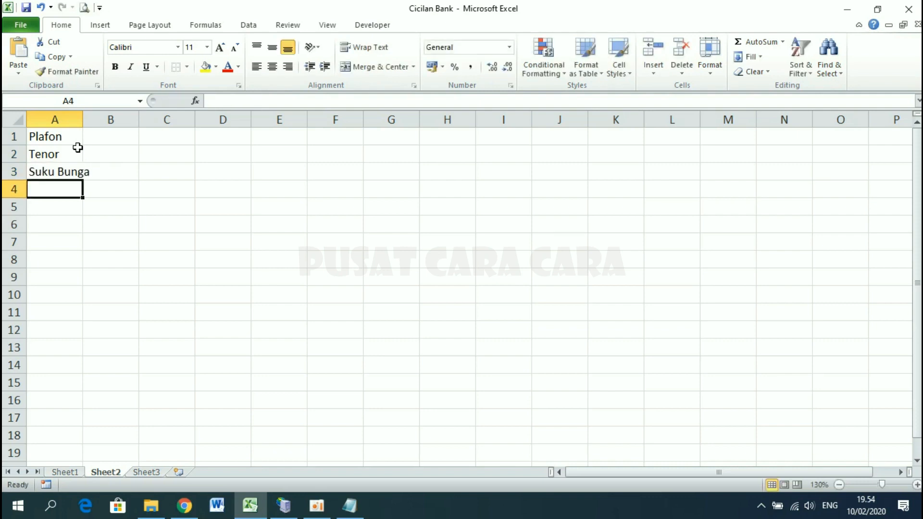
key(Return)
drag(82, 120, 115, 123)
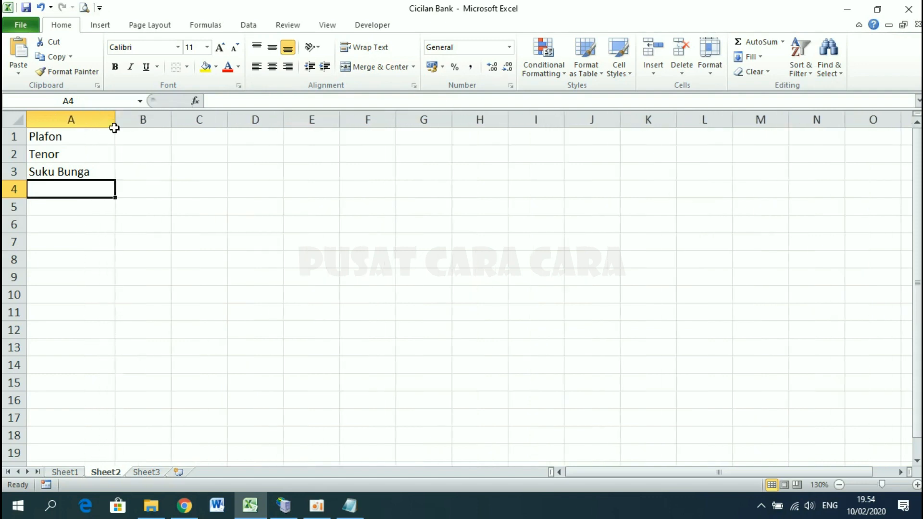
- Enter the loan amount 10000000 in B1, beside the Plafon label
click(142, 130)
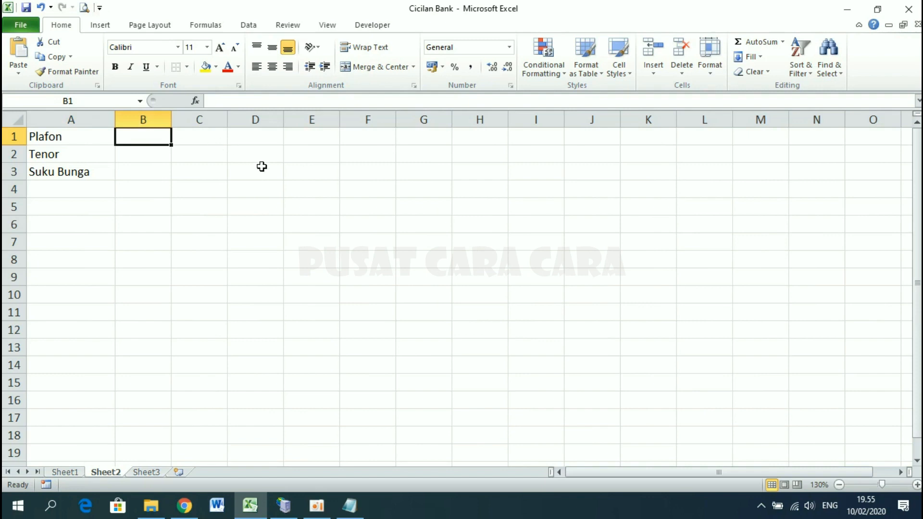
text(1)
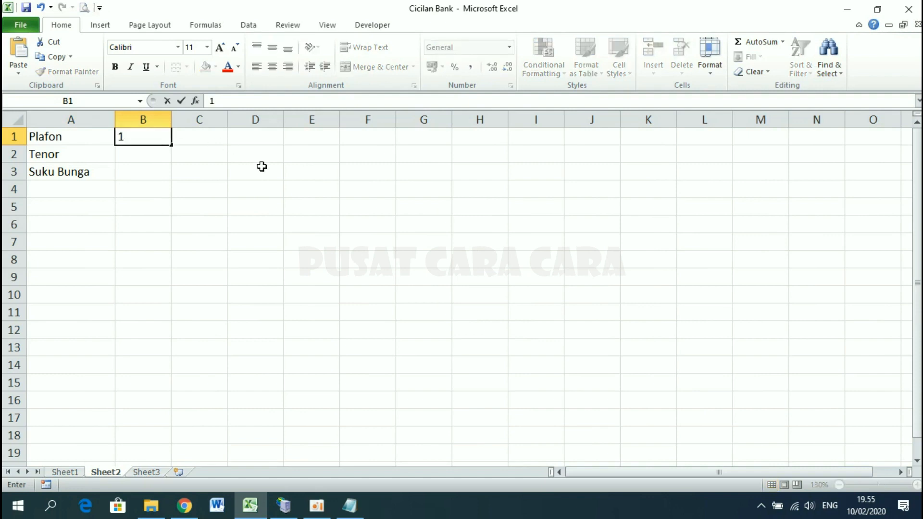
text(0000000)
key(Return)
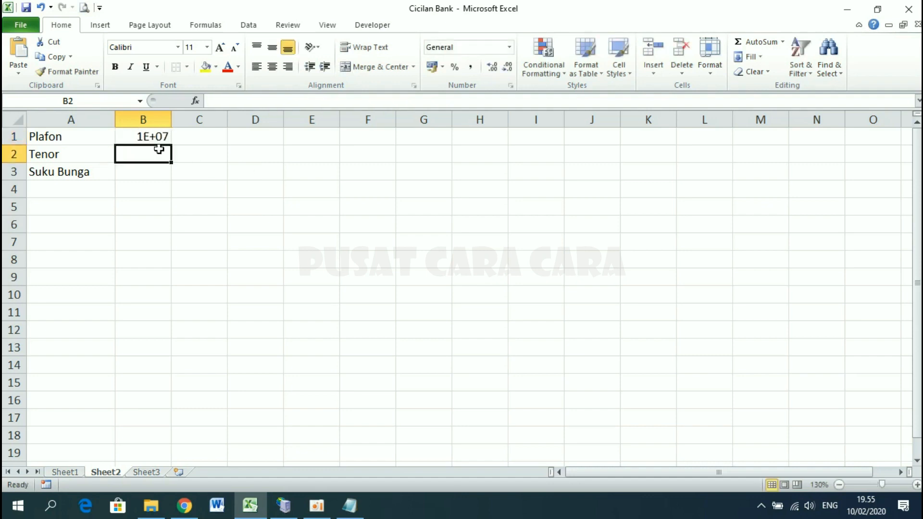
- Format B1 as Accounting with 2 decimal places and the Rp symbol, and widen column B to fit the amount
click(153, 135)
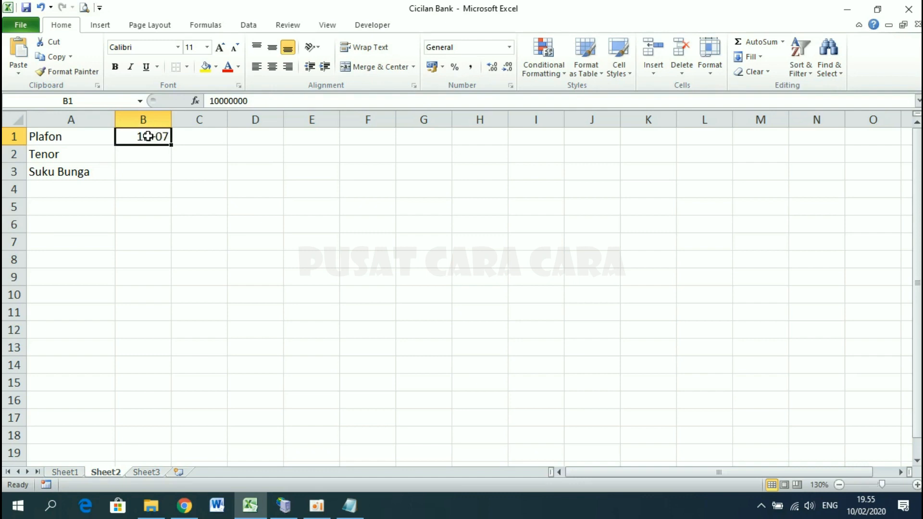
right_click(145, 137)
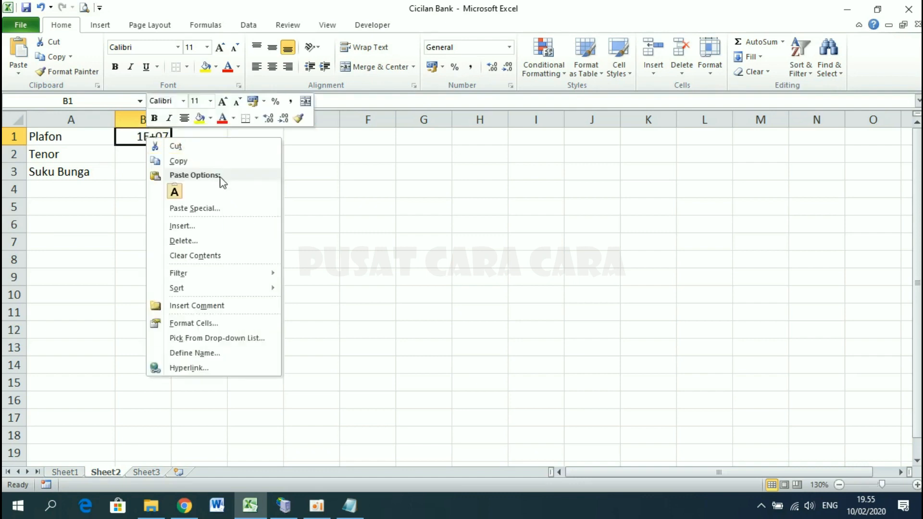
click(201, 326)
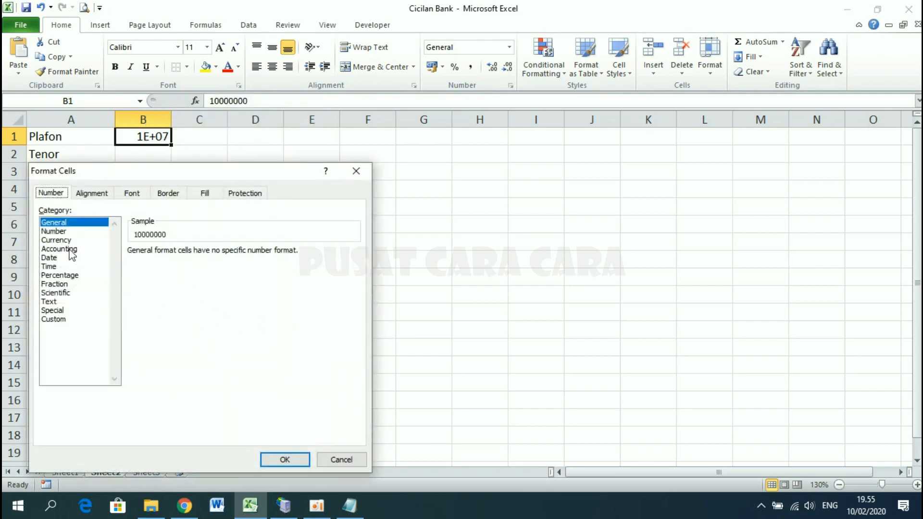
click(59, 249)
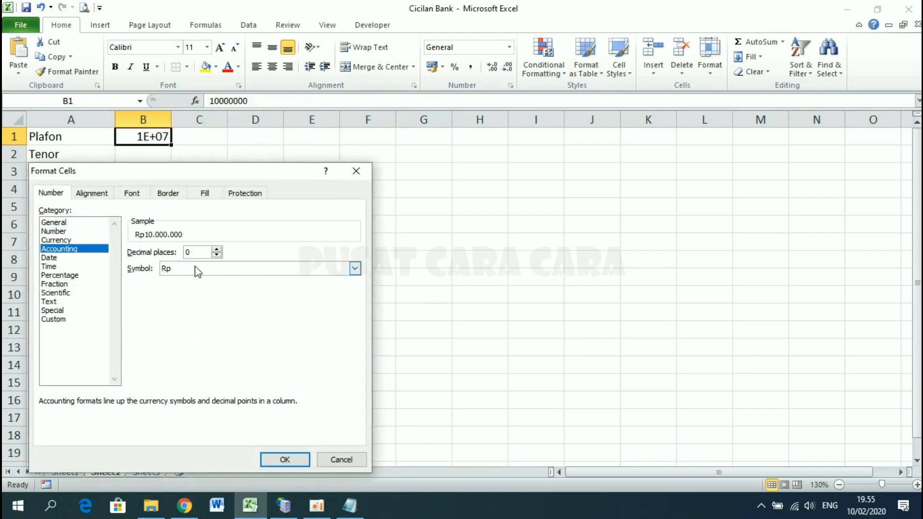
click(216, 249)
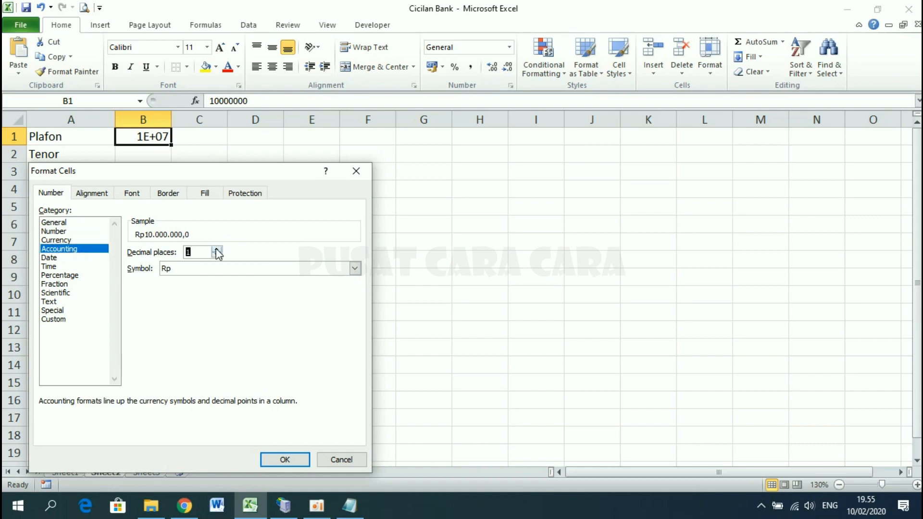
click(180, 270)
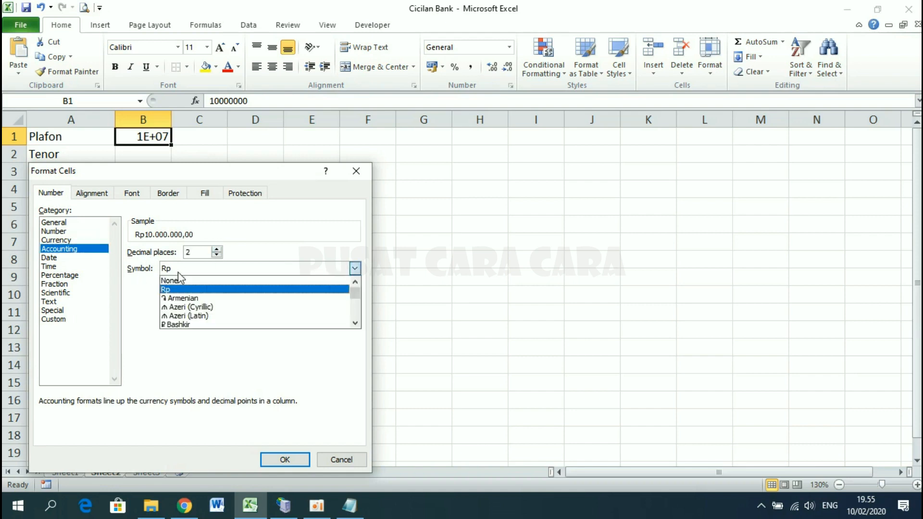
click(173, 289)
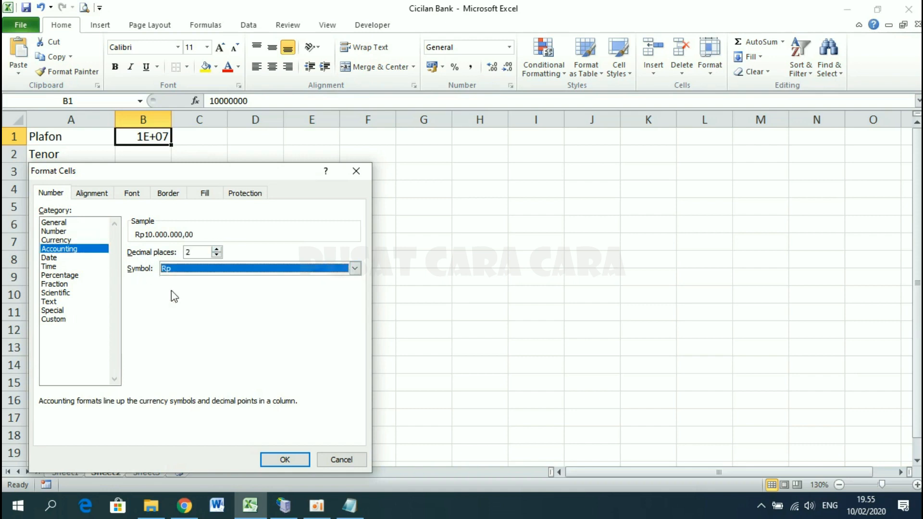
click(285, 459)
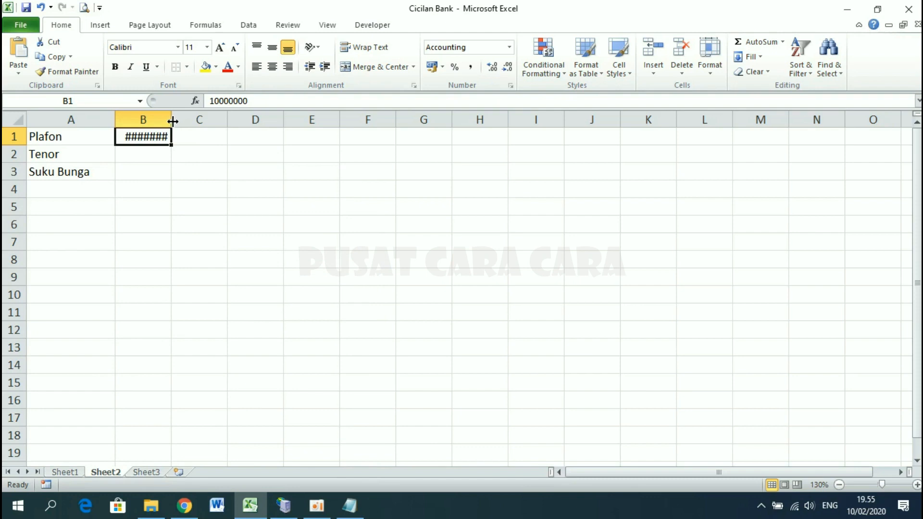
drag(173, 121, 232, 124)
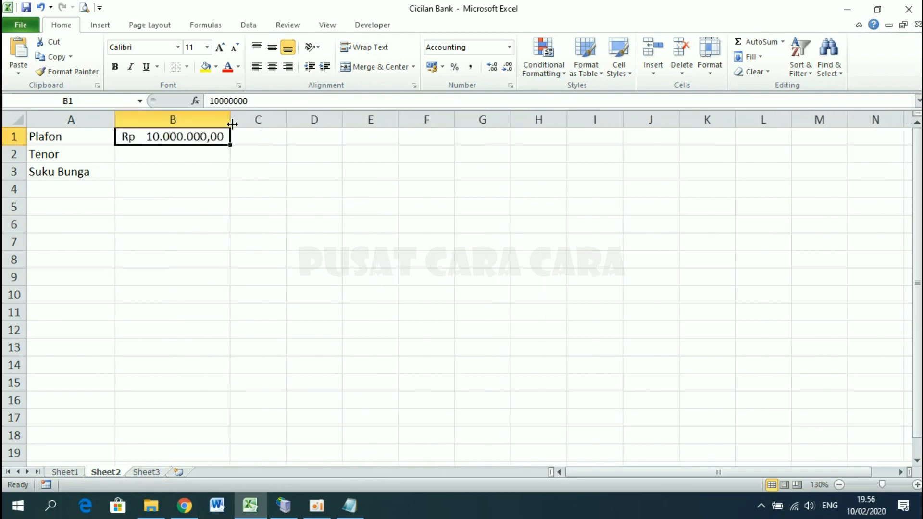
- Enter 12 as the tenor in B2 and its unit "bulan" in C2
click(167, 155)
text(12)
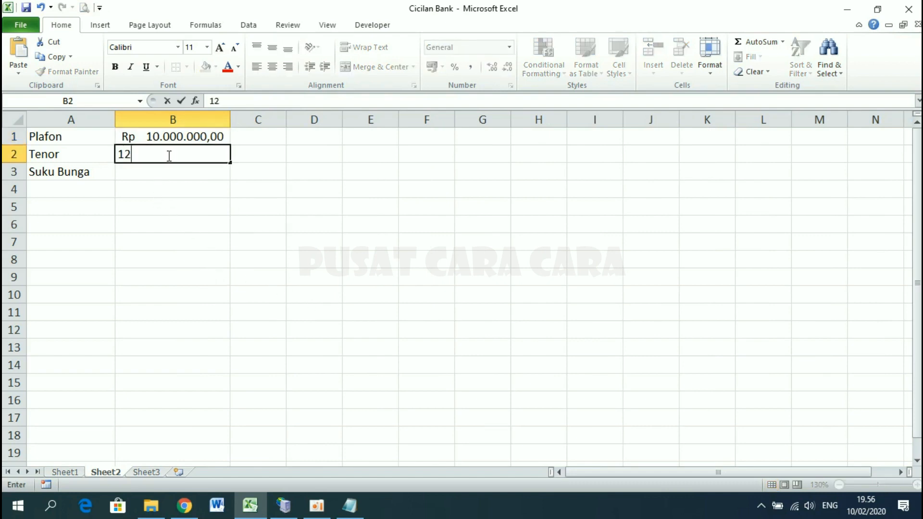
key(Return)
key(Up)
key(Right)
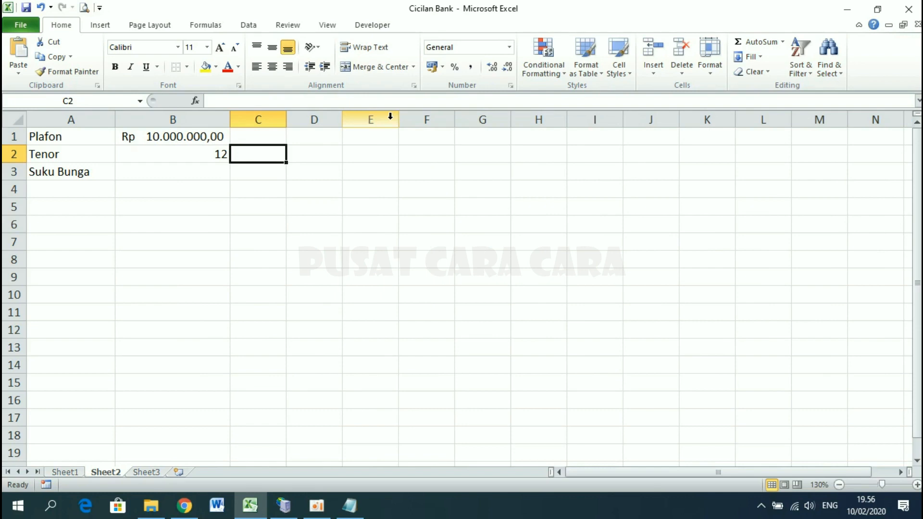
text(bulan)
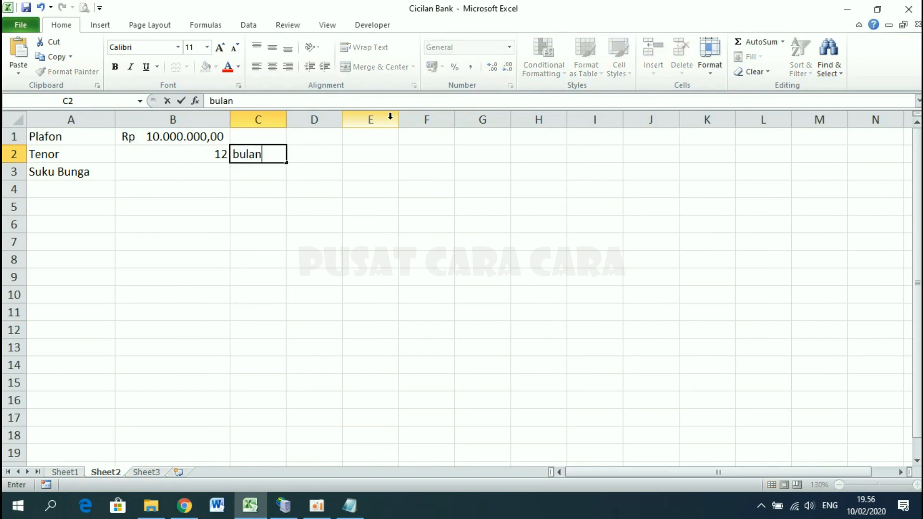
key(Return)
- Enter 10% as the interest rate in B3 and its unit "per tahun" in C3
key(Left)
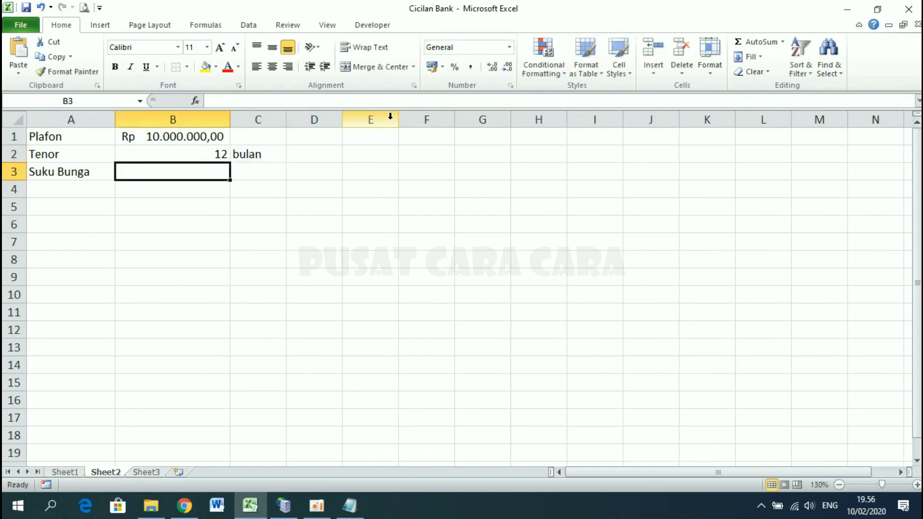
text(10)
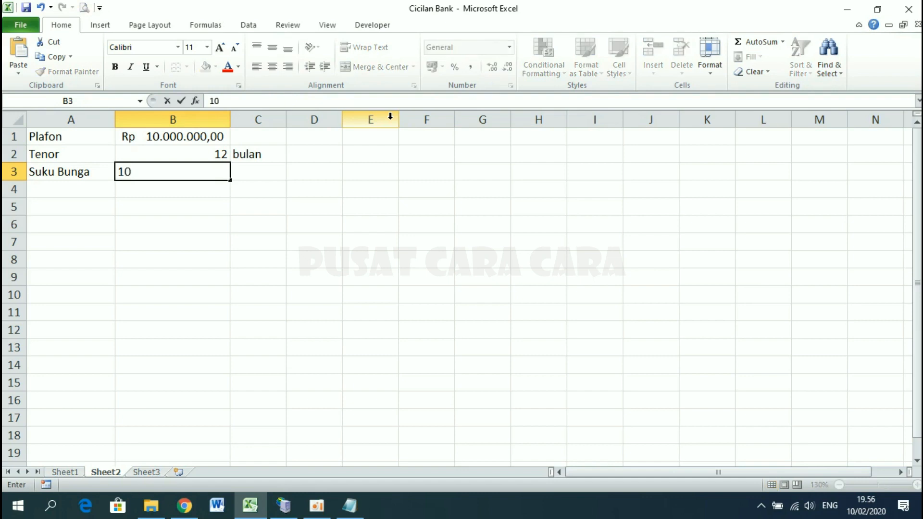
text(%)
key(Return)
key(Up)
key(Right)
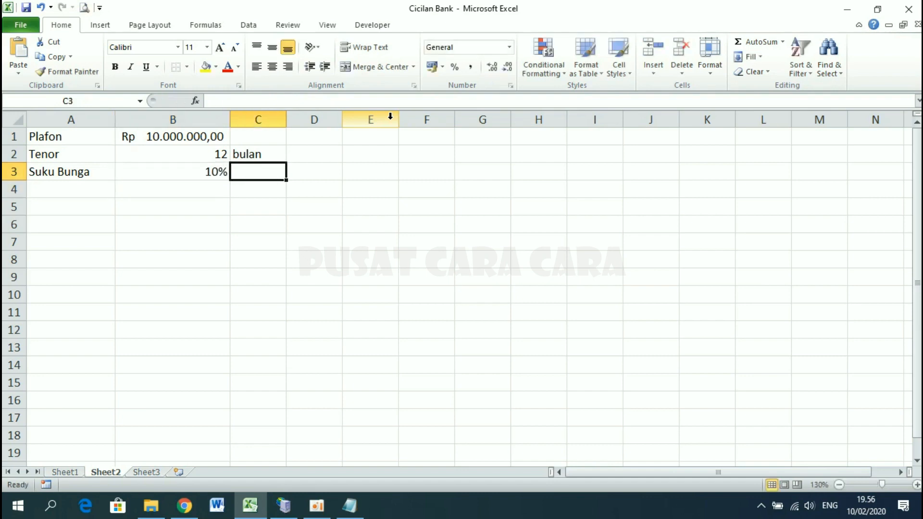
text(per tahun)
key(Return)
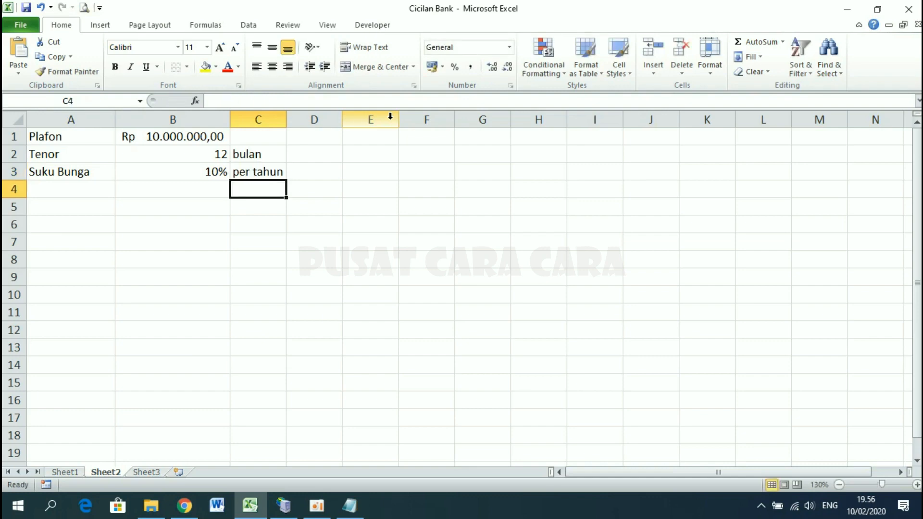
- Check the finished table's layout on Sheet1, and enter the header "Bulan ke" in A5 of Sheet2
click(76, 473)
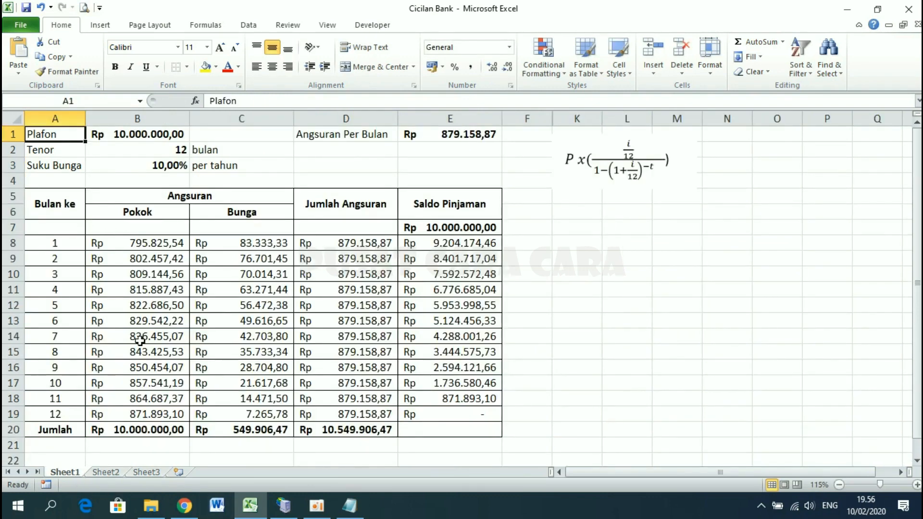
click(105, 473)
click(71, 209)
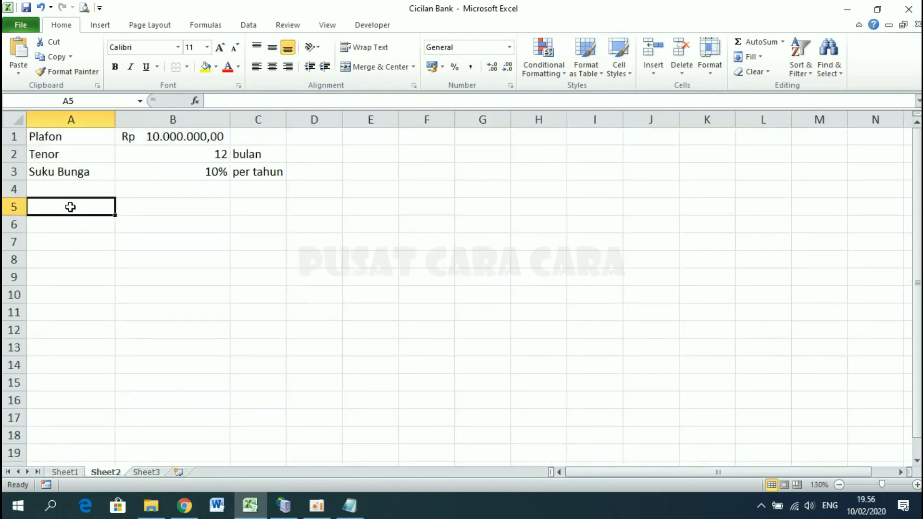
text(Bu)
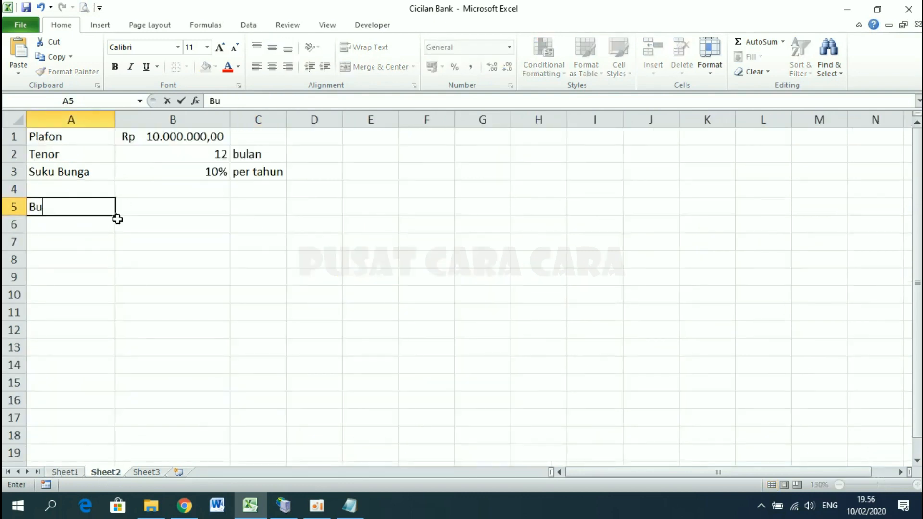
text(lan ke)
key(Return)
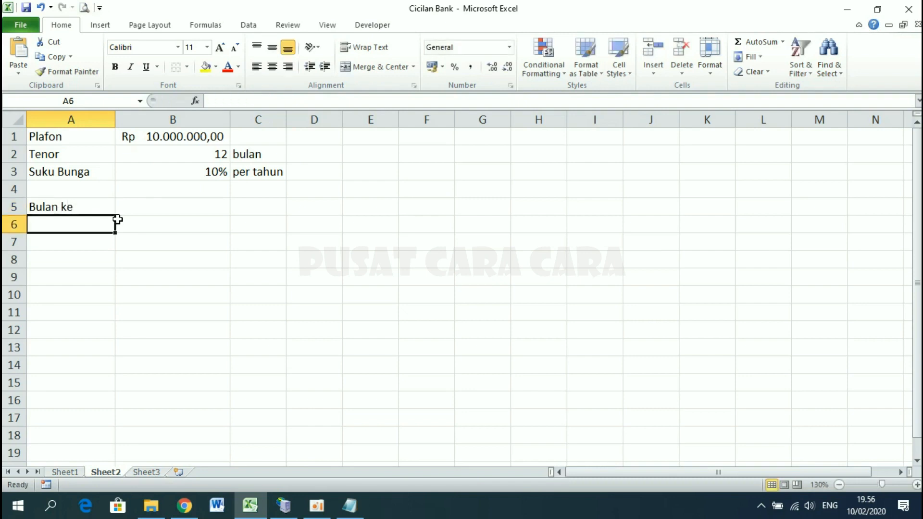
- Enter the header Angsuran in B5, with the subheaders Pokok in B6 and Bunga in C6
click(143, 205)
text(Angsuran)
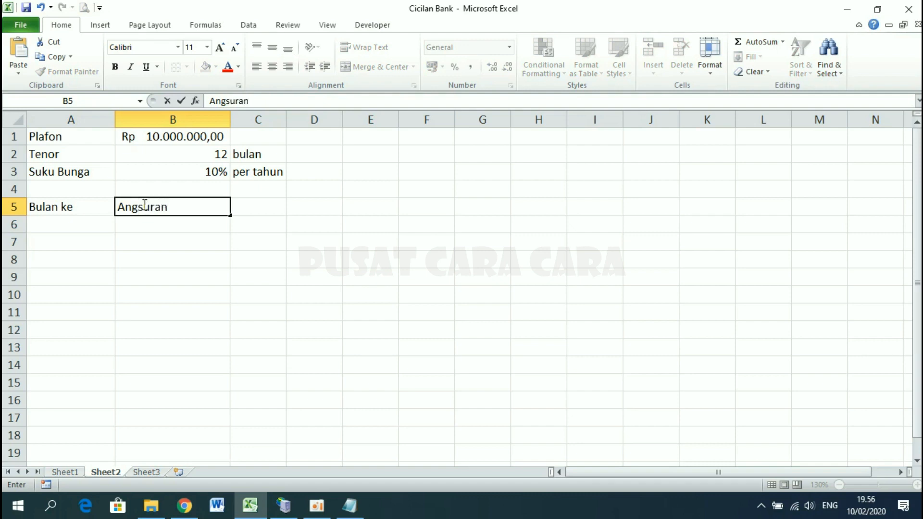
key(Return)
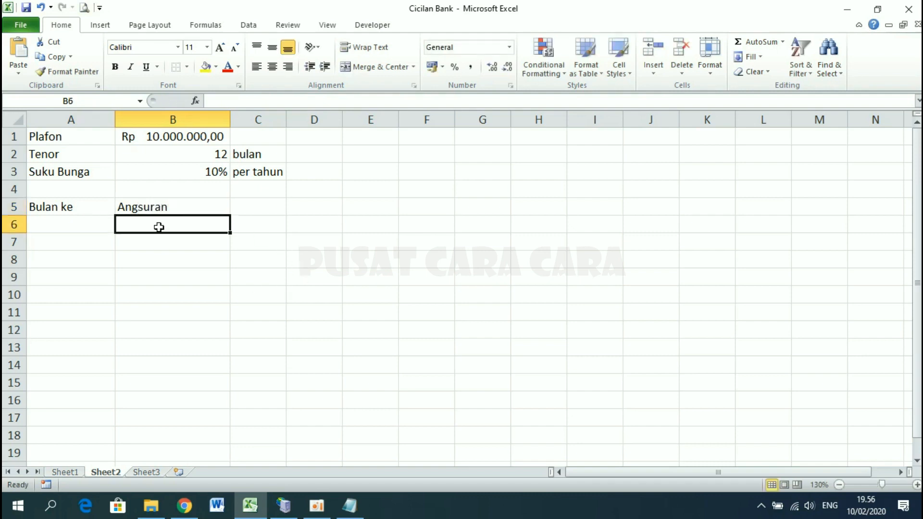
text(Pokok)
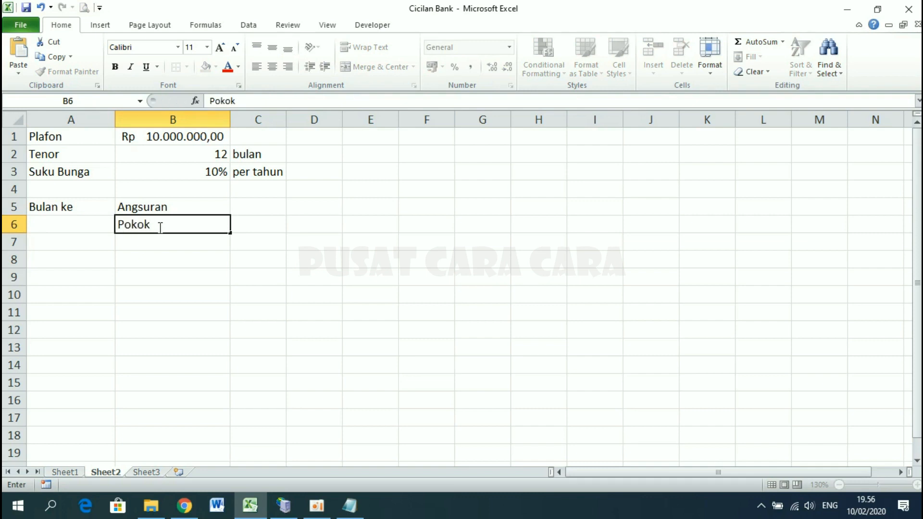
key(Return)
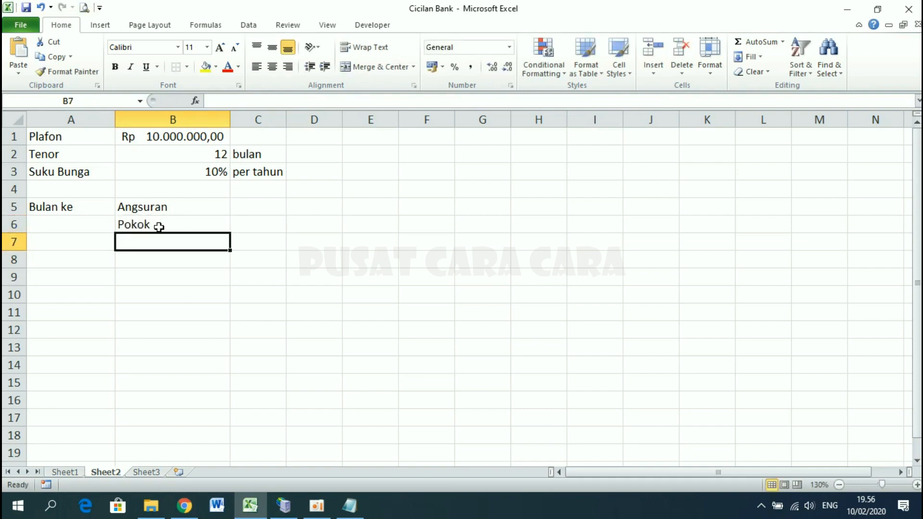
click(268, 225)
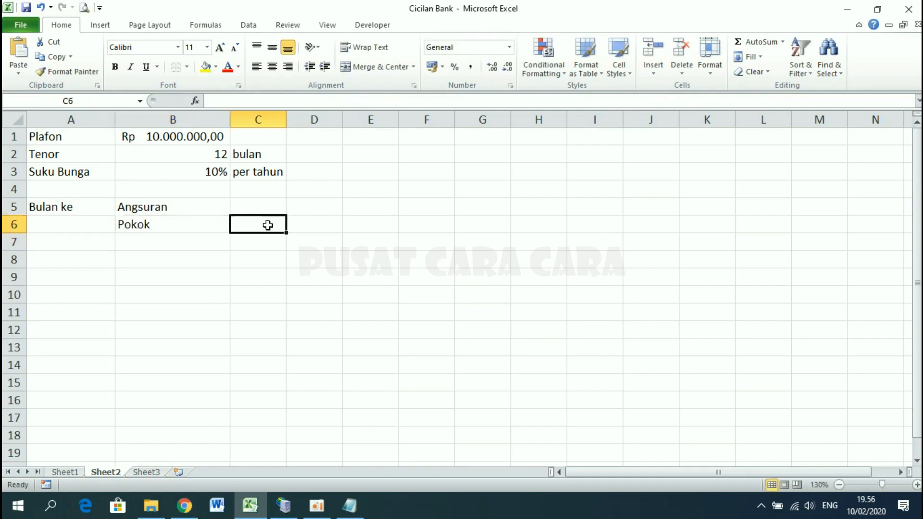
text(Bunga)
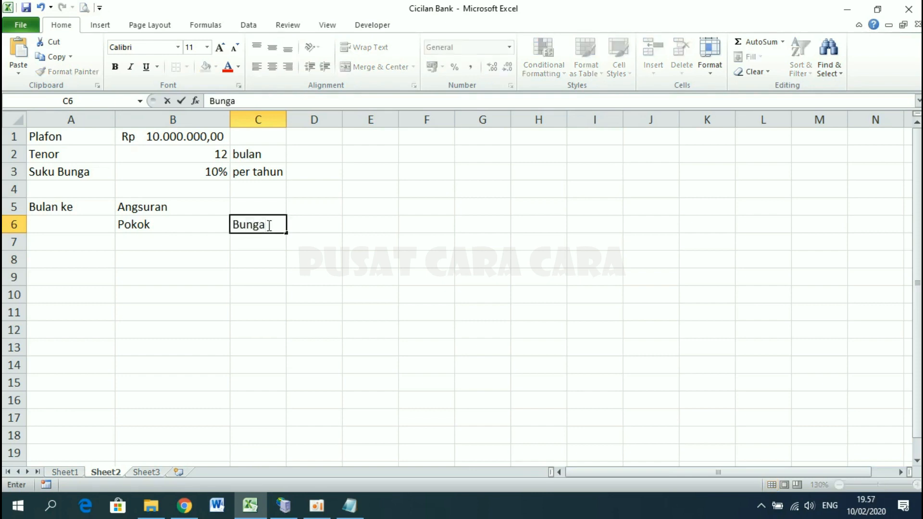
key(Return)
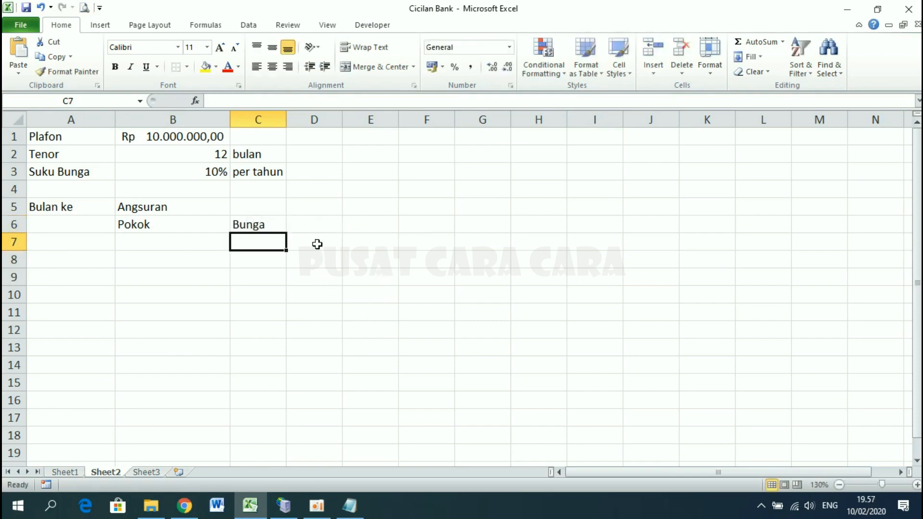
- Enter the headers "Jumlah Angsuran" in D5 and "Saldo Pinjaman" in E5
click(310, 208)
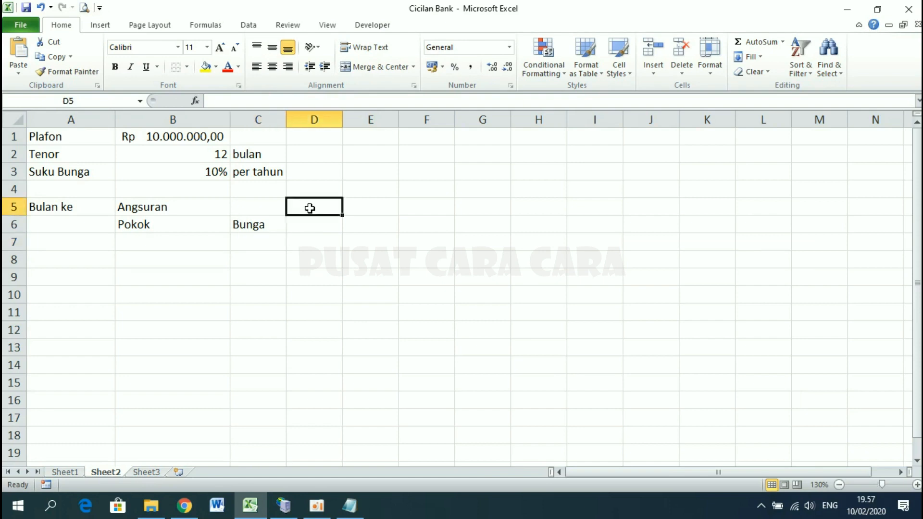
text(Jumlah Angsuran)
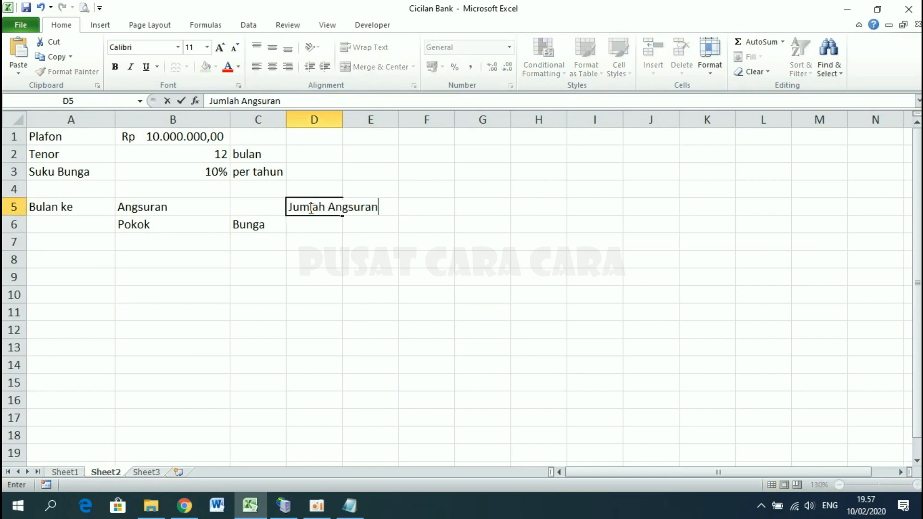
key(Return)
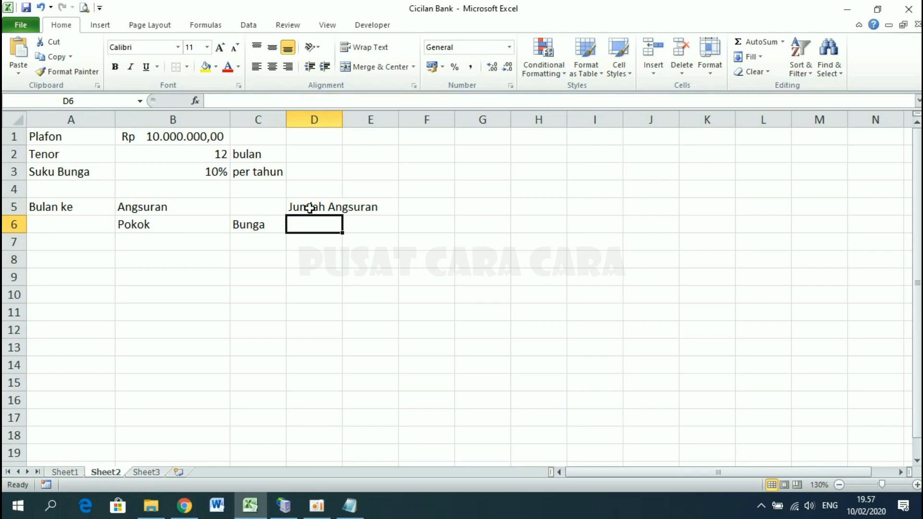
click(373, 203)
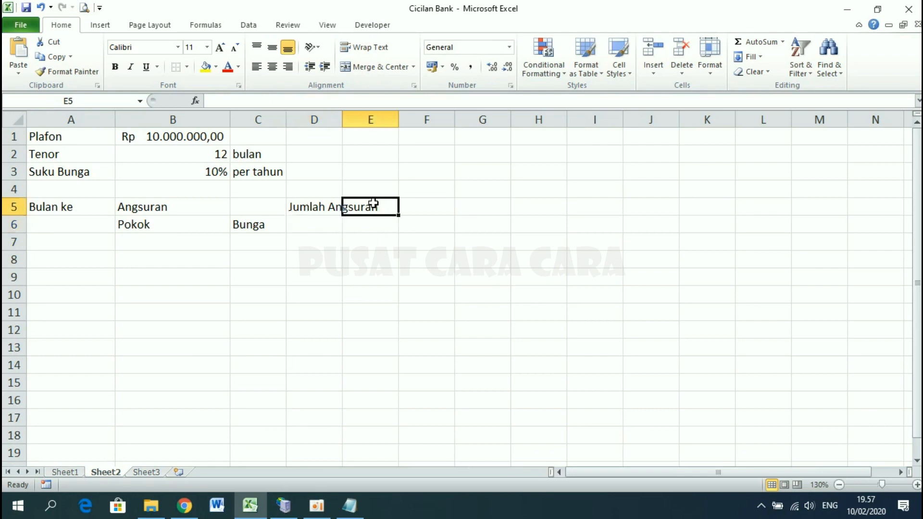
text(Saldo Pi)
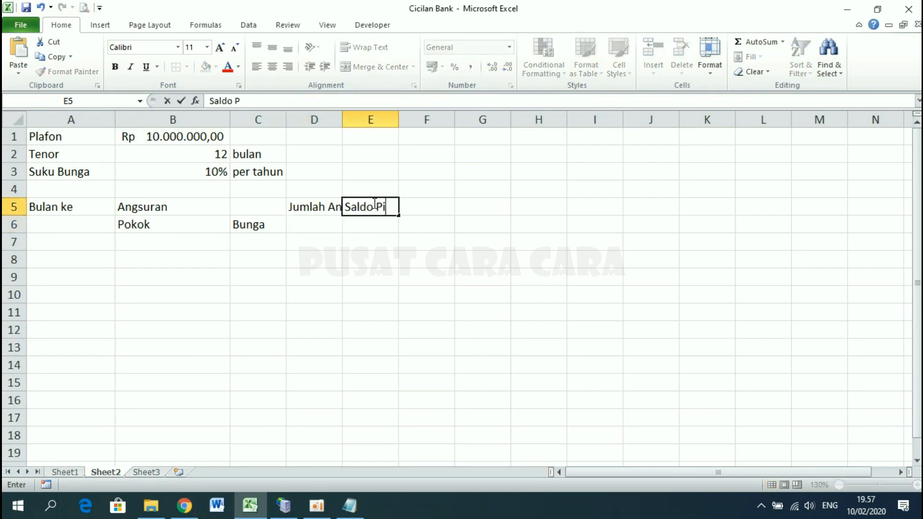
text(njaman)
key(Return)
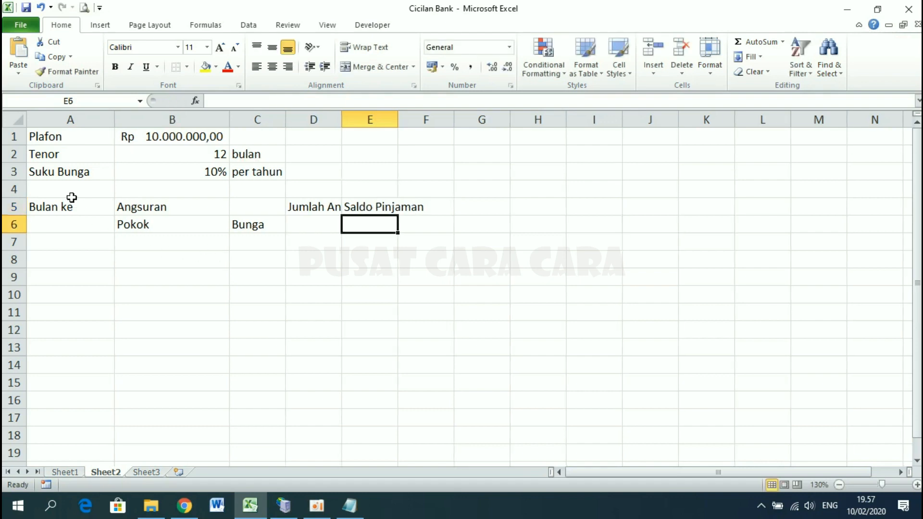
- Narrow column A slightly, and merge and center the header cells A5:A6 and B5:C5
drag(114, 117, 100, 117)
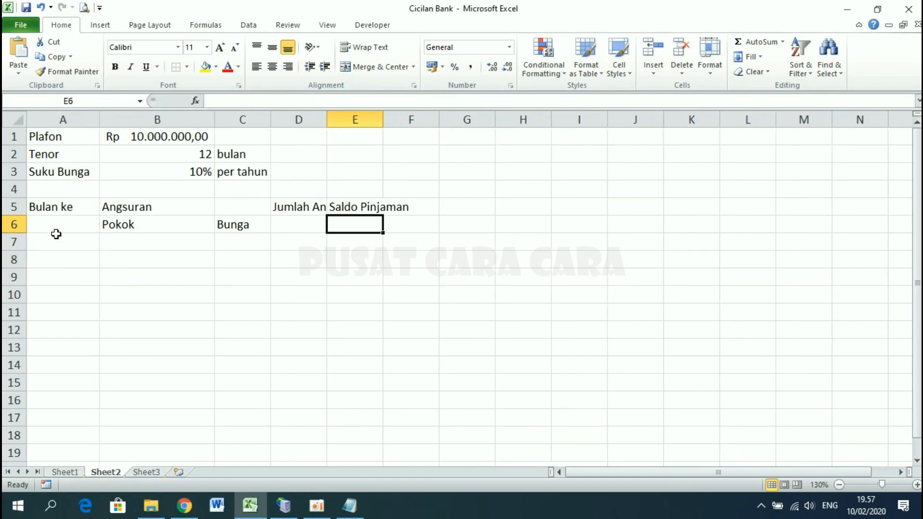
drag(53, 209, 52, 220)
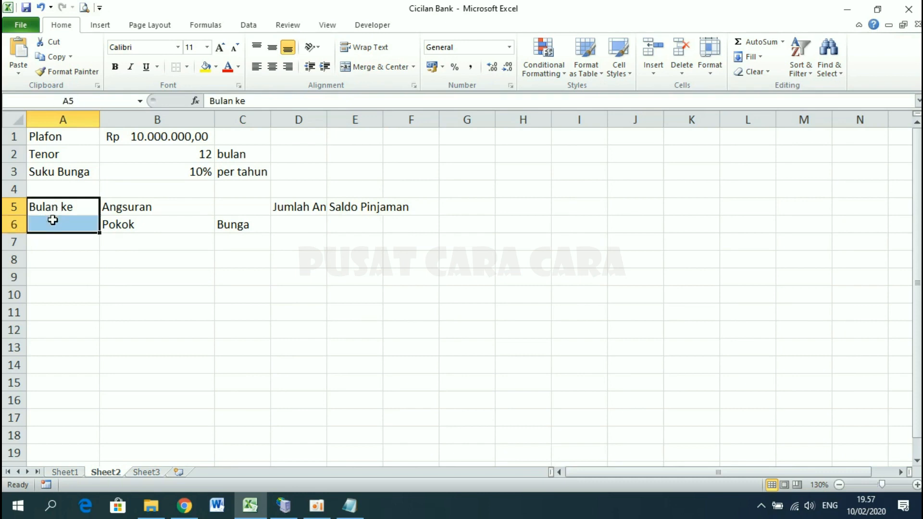
click(377, 69)
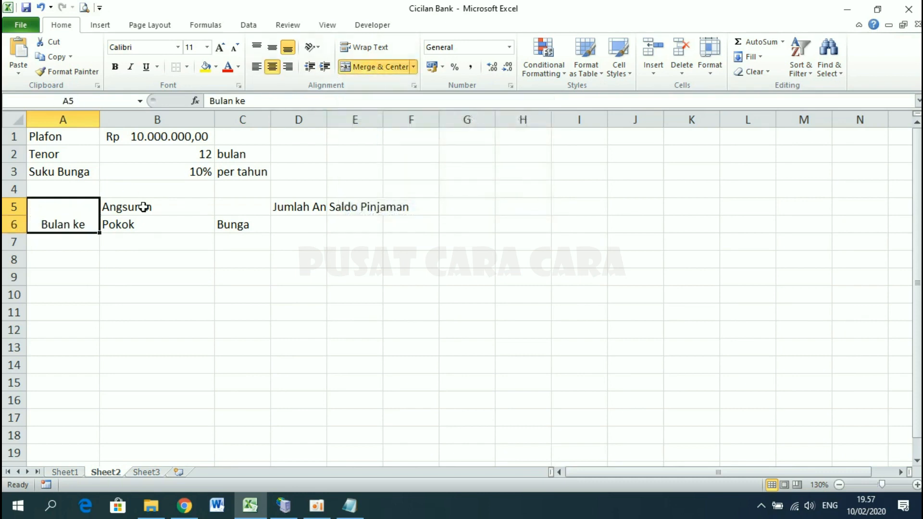
drag(143, 207, 235, 206)
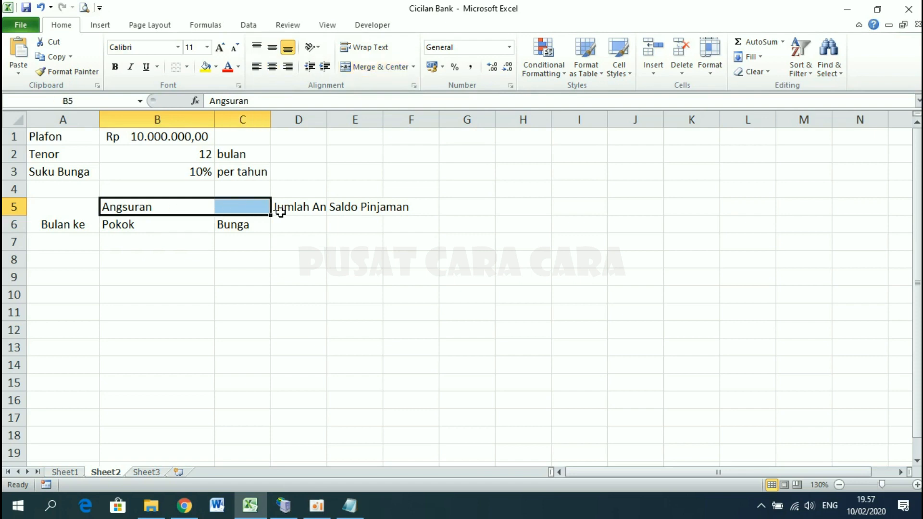
click(371, 70)
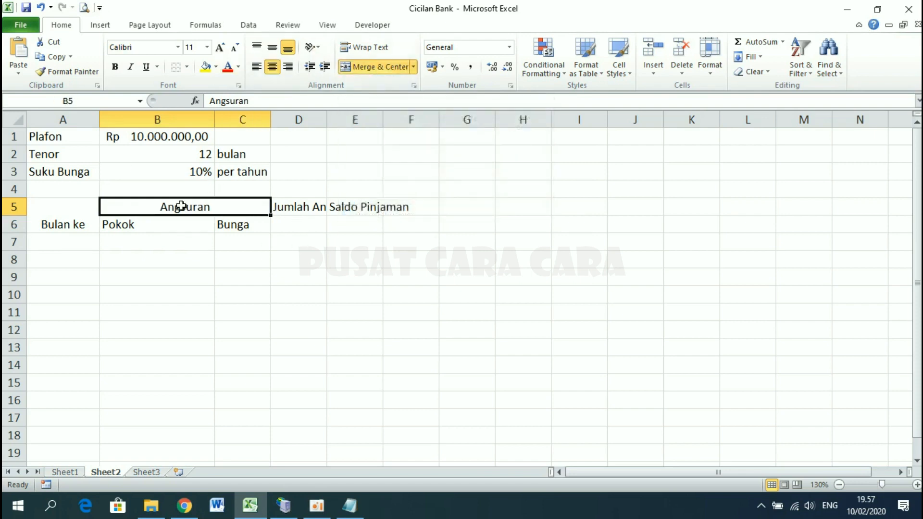
- Merge and center the Jumlah Angsuran header across D5:D6 and the Saldo Pinjaman header across E5:E6
click(304, 206)
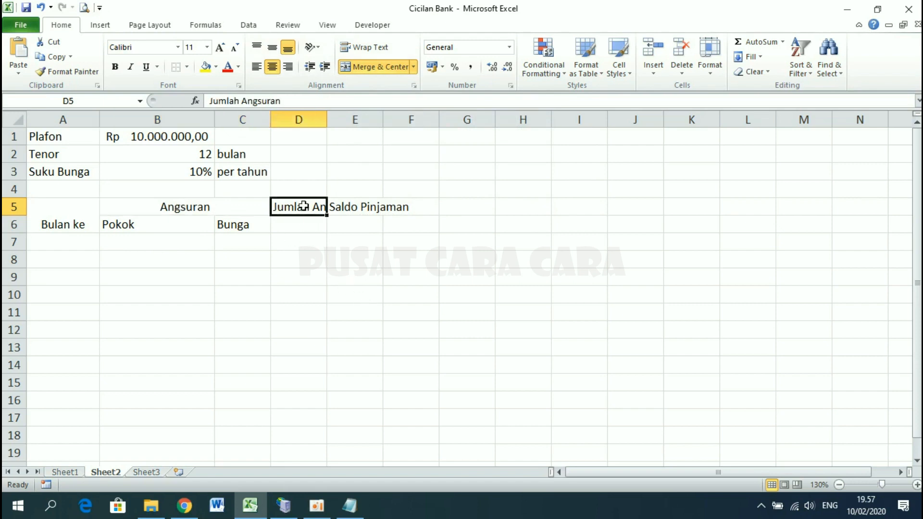
drag(304, 206, 303, 229)
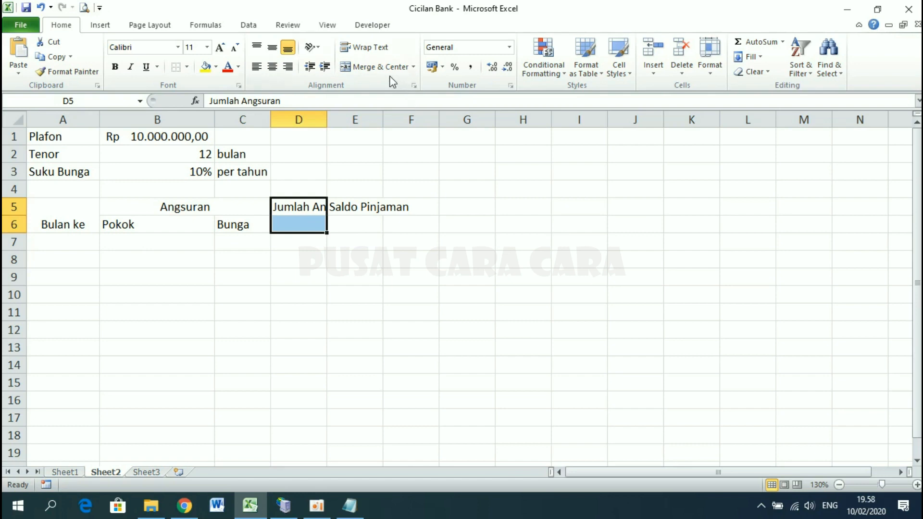
click(373, 68)
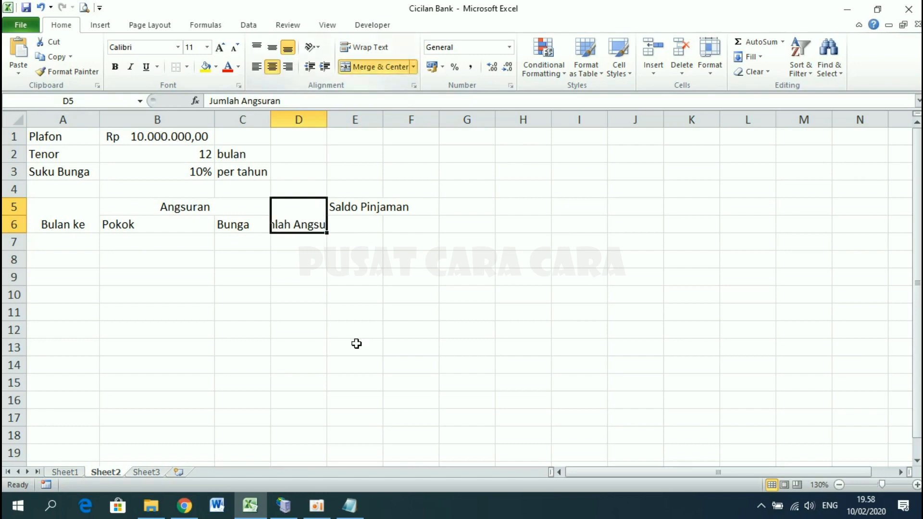
click(359, 205)
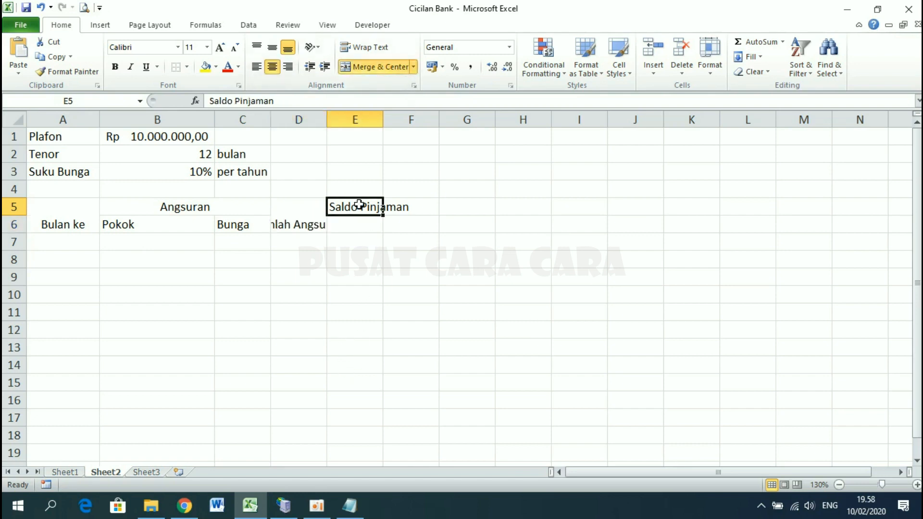
drag(359, 205, 358, 229)
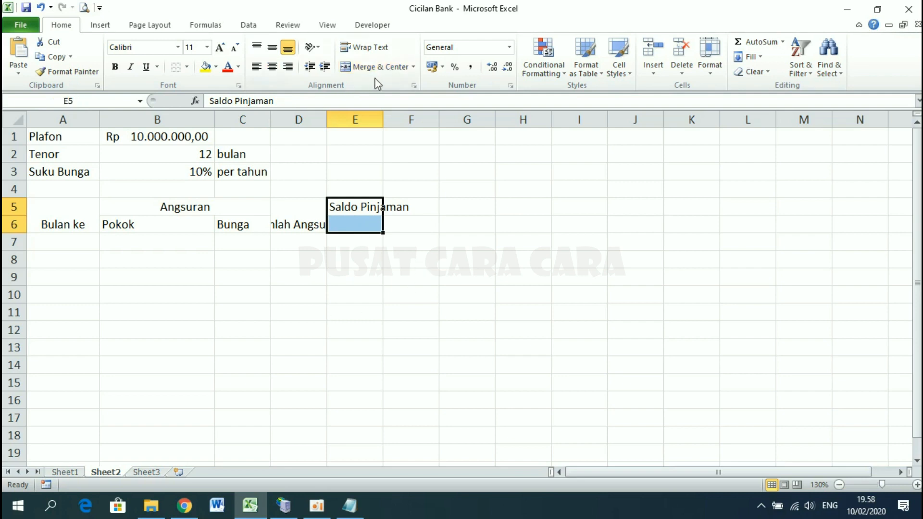
click(376, 70)
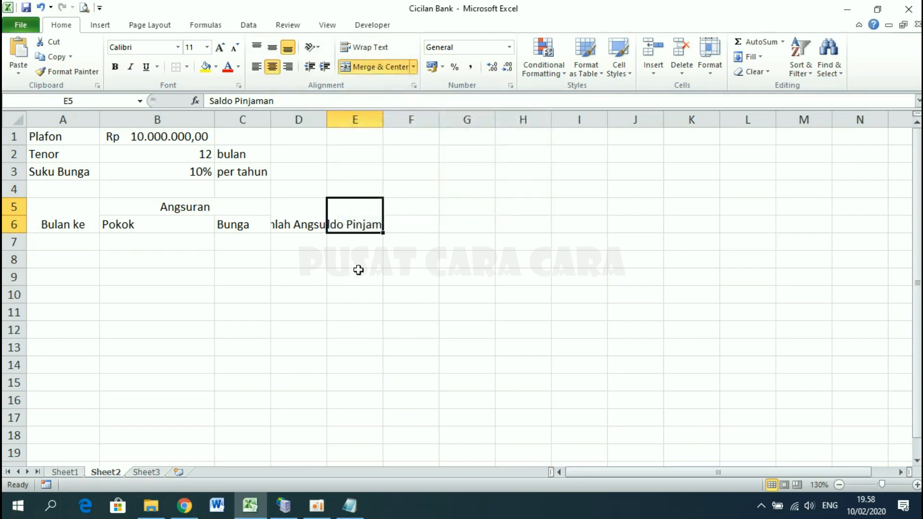
- Widen columns C, D and E to about the width of column B so their headers fit
drag(266, 120, 309, 125)
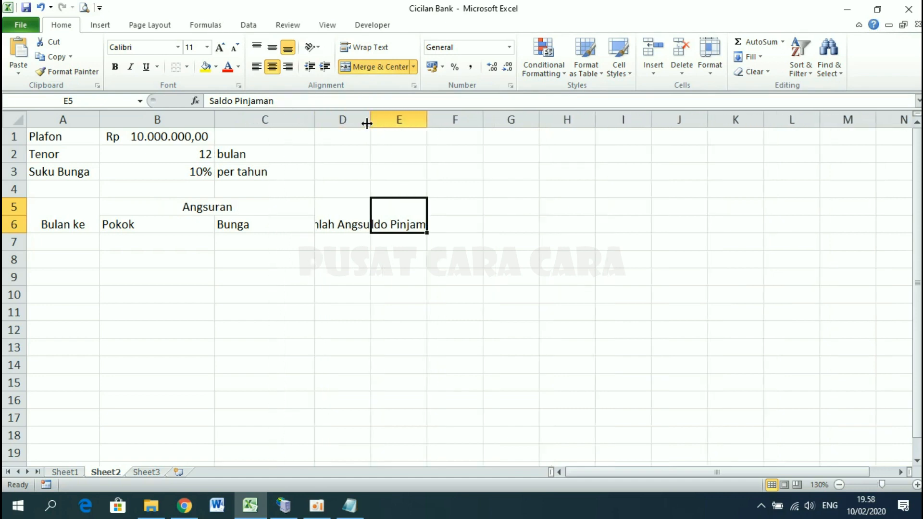
drag(372, 121, 437, 127)
drag(494, 121, 552, 129)
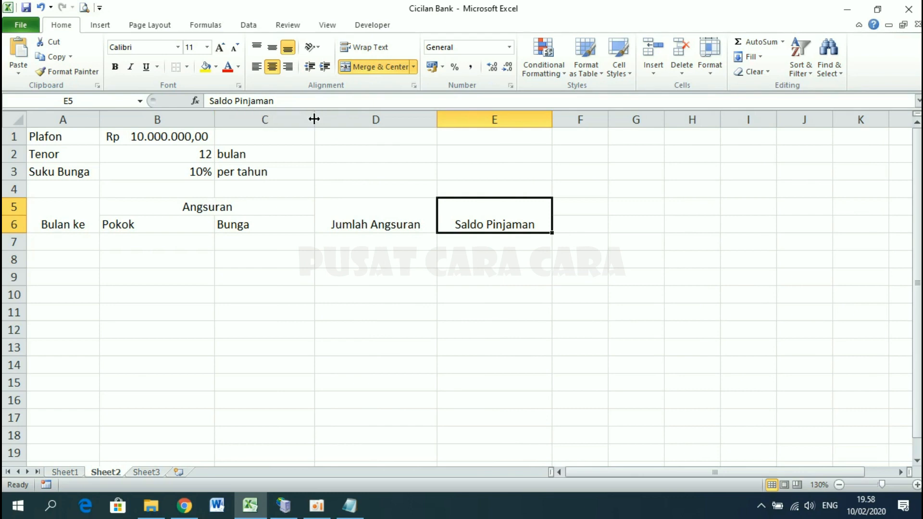
drag(314, 119, 330, 123)
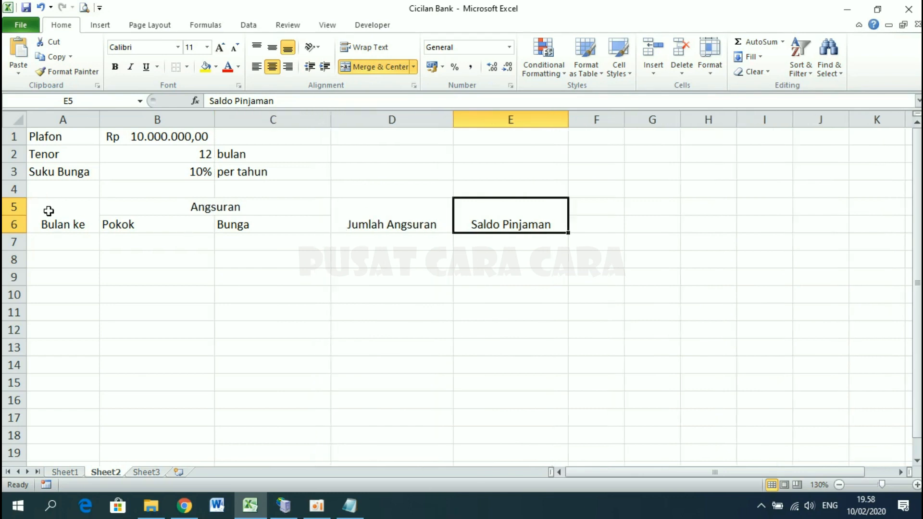
- Center the table headers in A5:E6 horizontally and align them to the vertical middle of their cells
drag(45, 208, 463, 222)
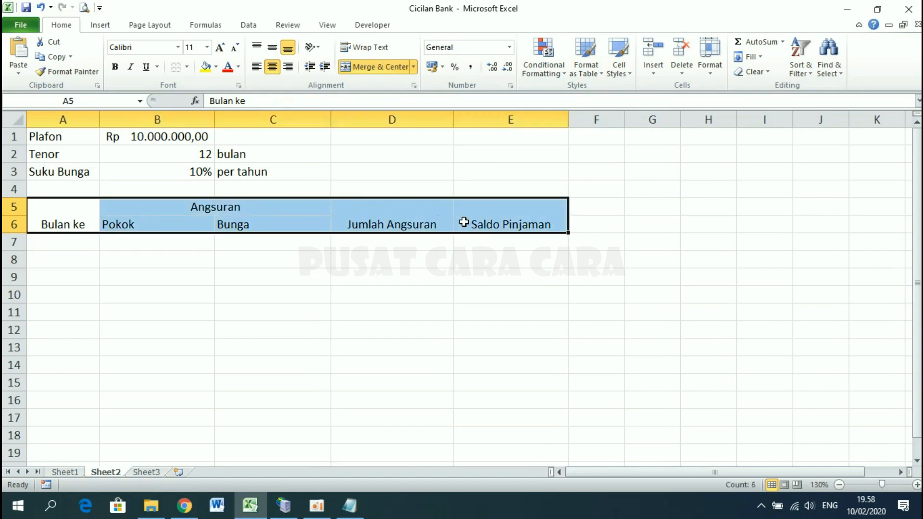
click(272, 67)
click(273, 67)
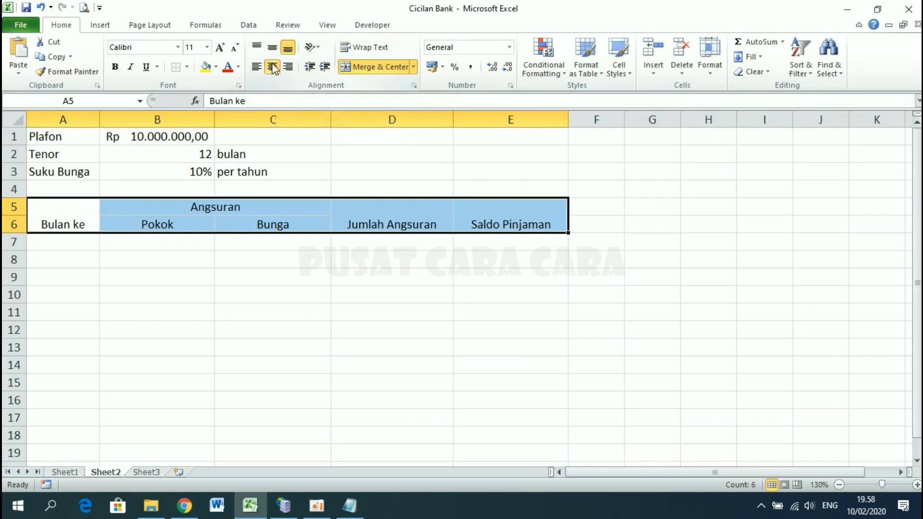
click(272, 48)
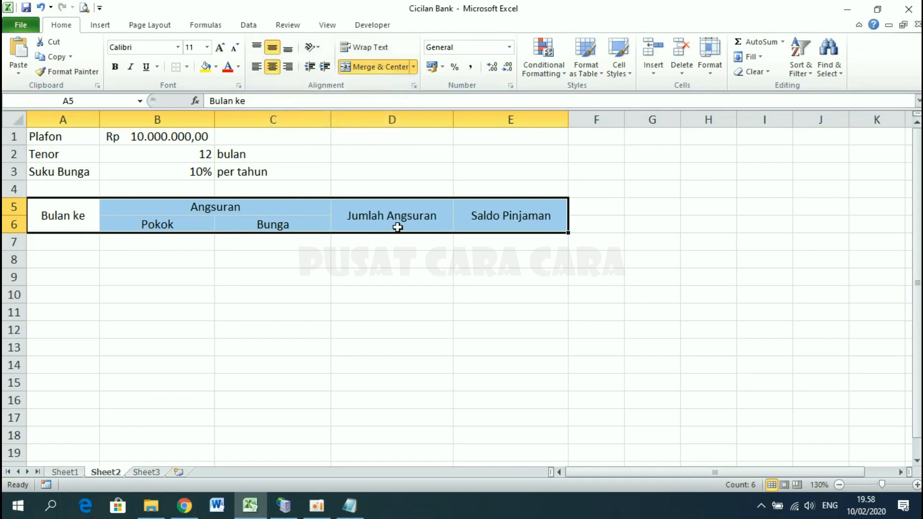
click(502, 295)
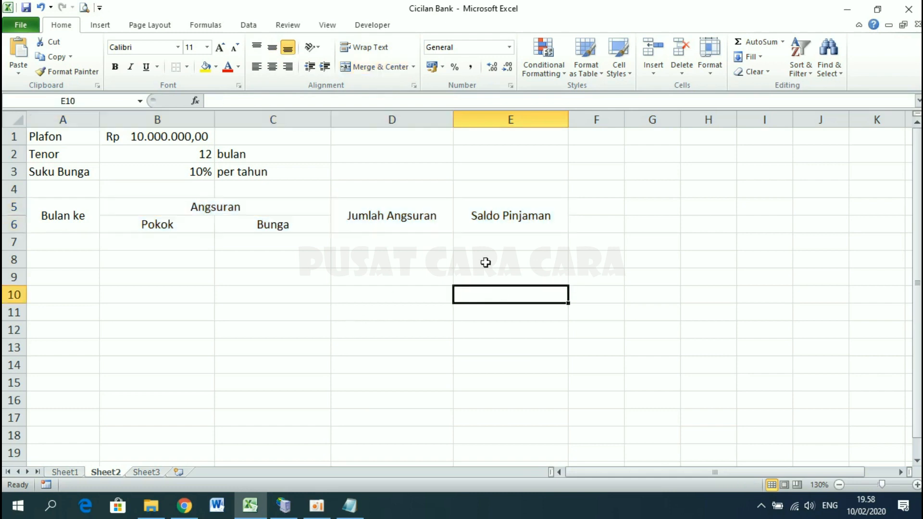
- Enter the formula =B1 in E7 to set the opening Saldo Pinjaman from the Plafon
click(491, 243)
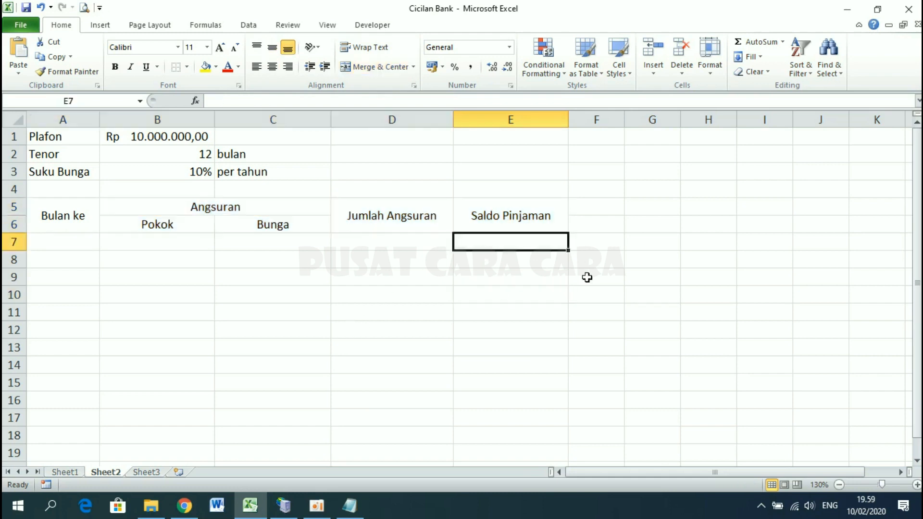
text(=)
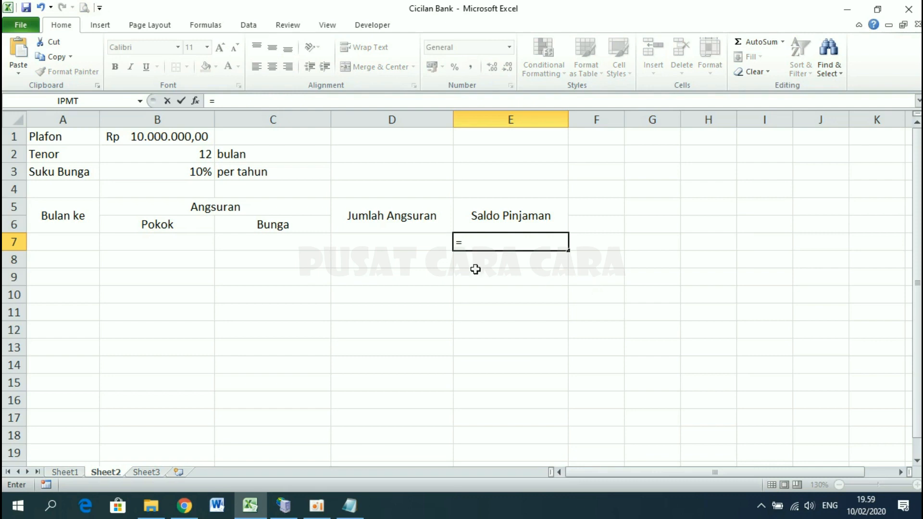
click(152, 137)
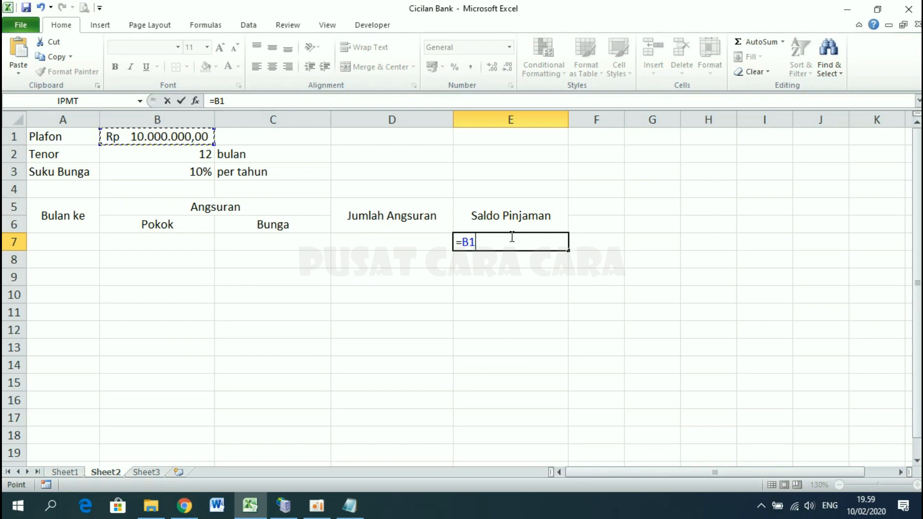
key(Return)
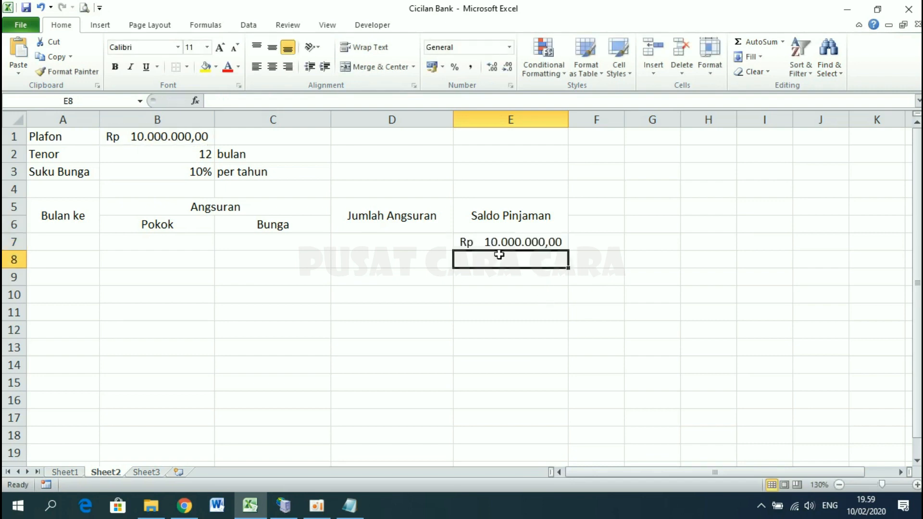
- Number the months 1 to 12 in A8:A19 by filling the series from 1 and 2, and center the numbers
click(64, 262)
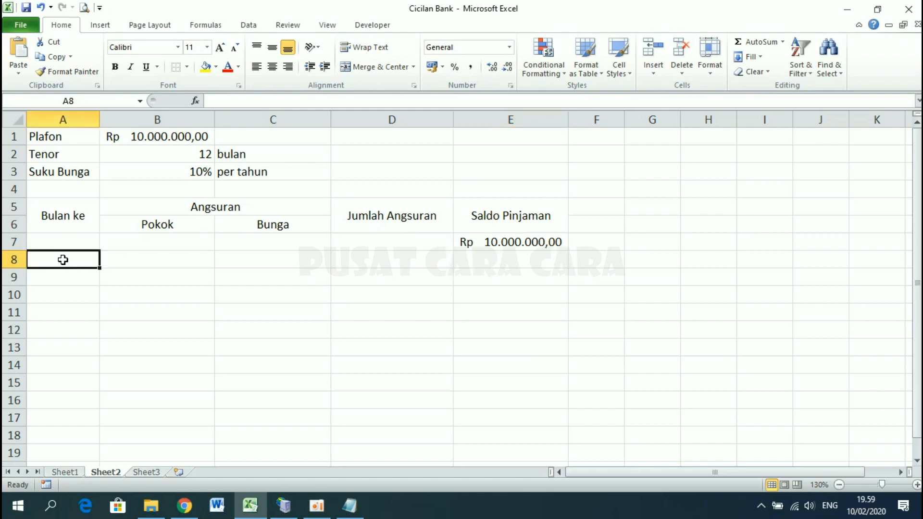
text(1)
key(Return)
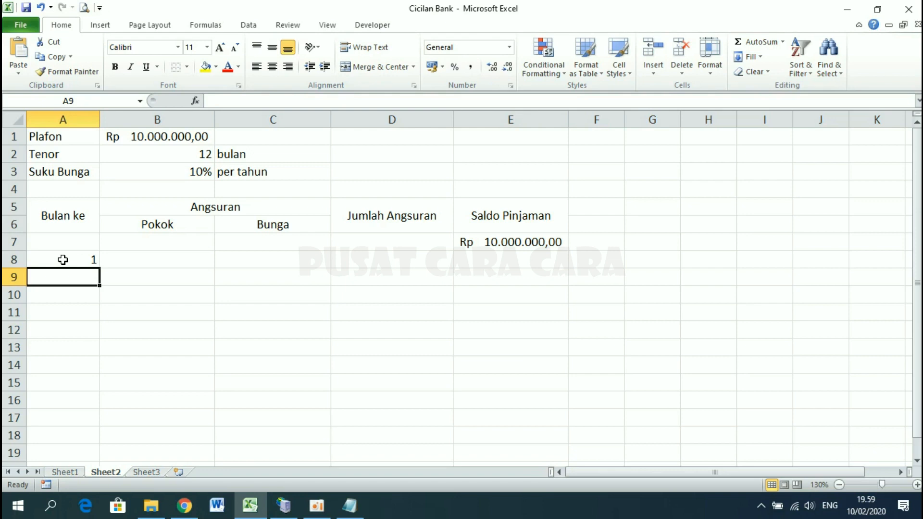
text(2)
key(Return)
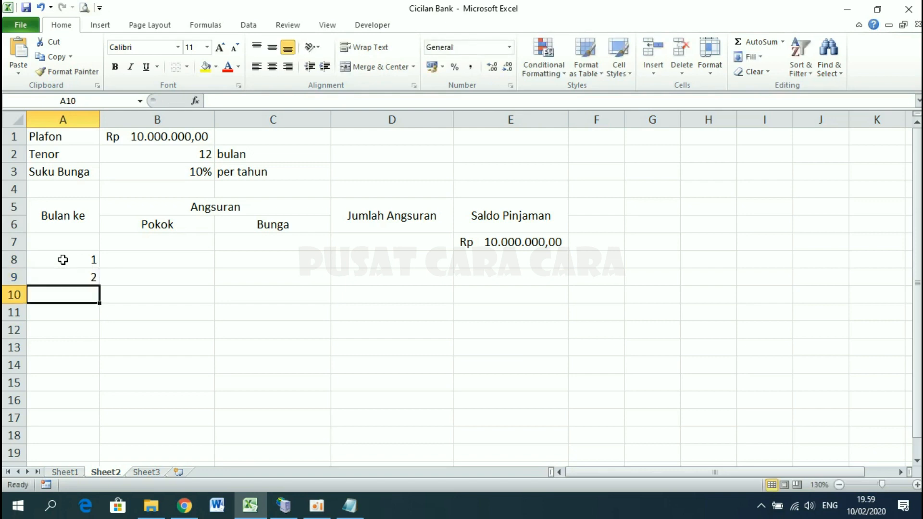
click(174, 152)
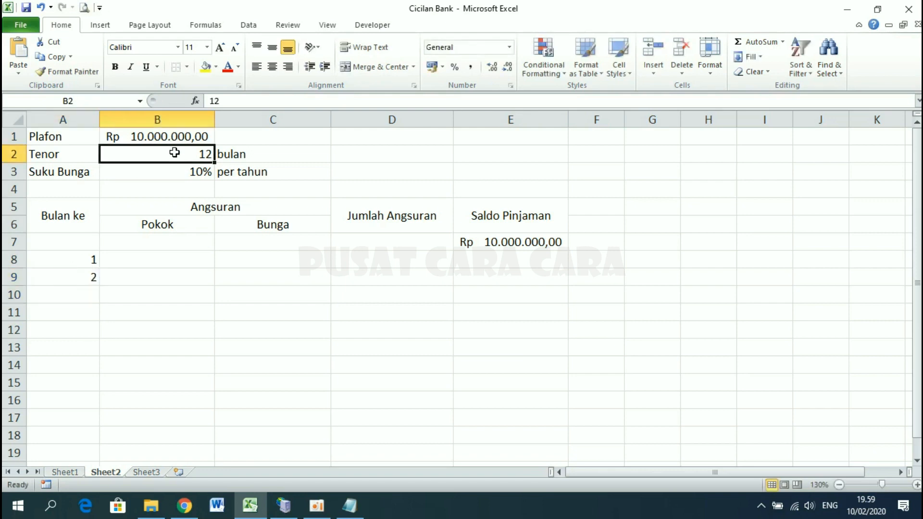
click(75, 262)
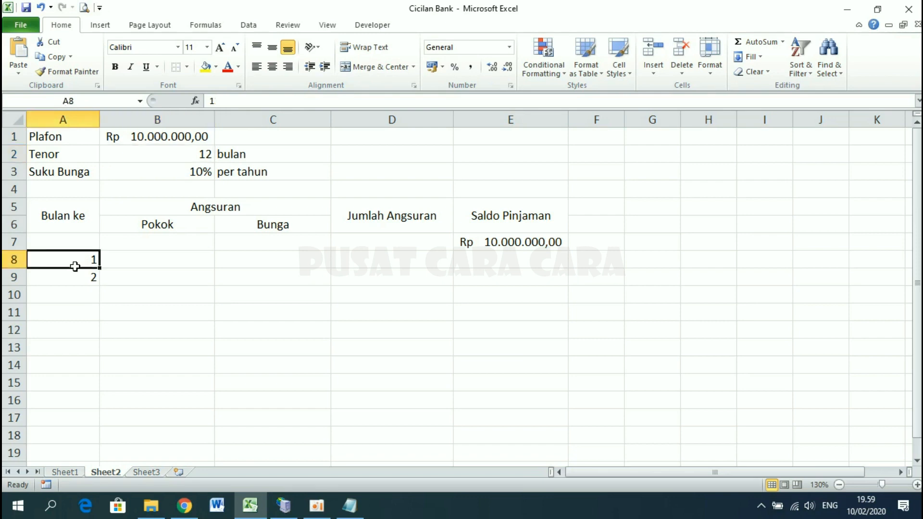
drag(74, 260, 76, 273)
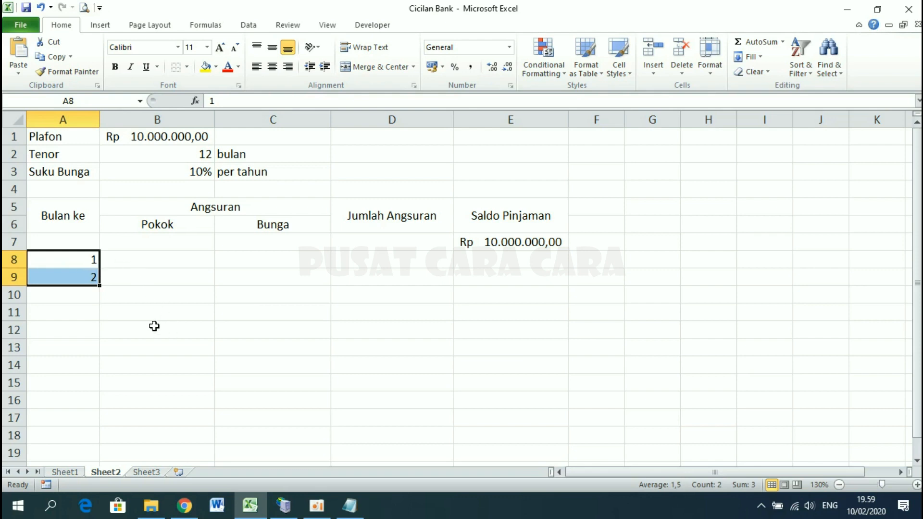
drag(101, 286, 95, 455)
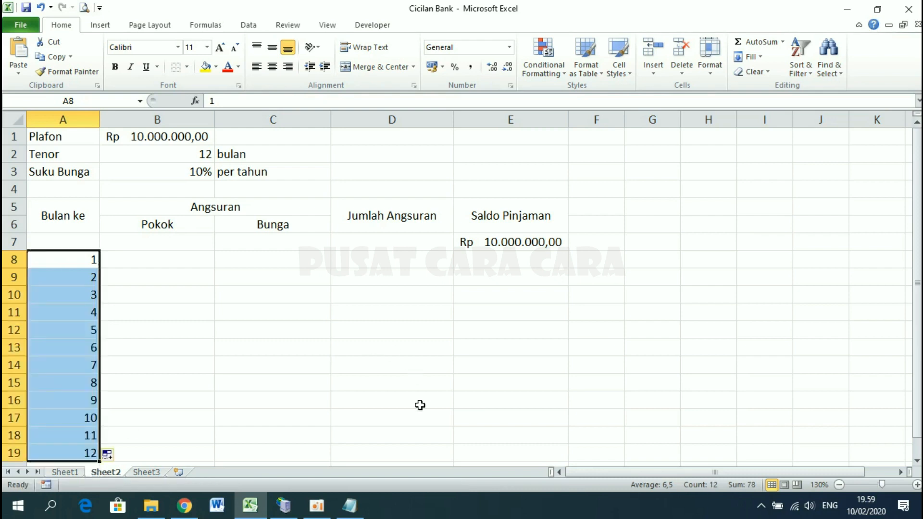
click(272, 68)
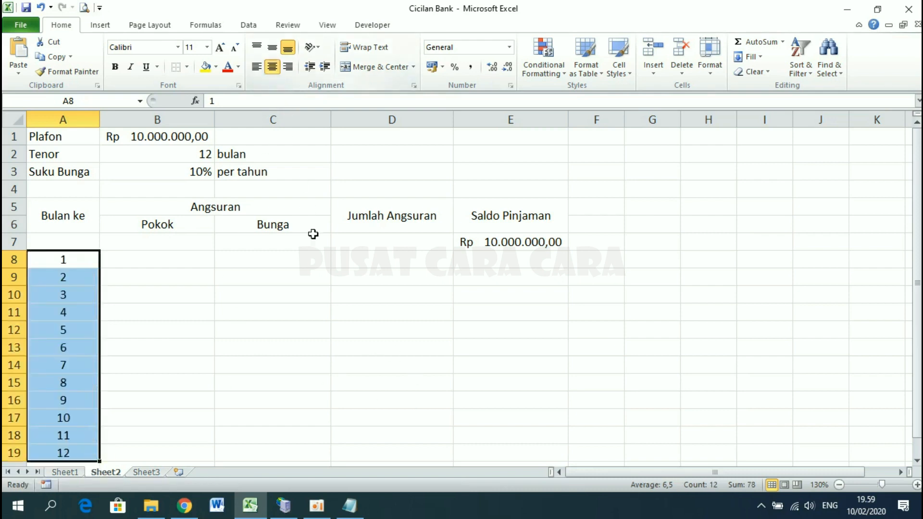
click(167, 257)
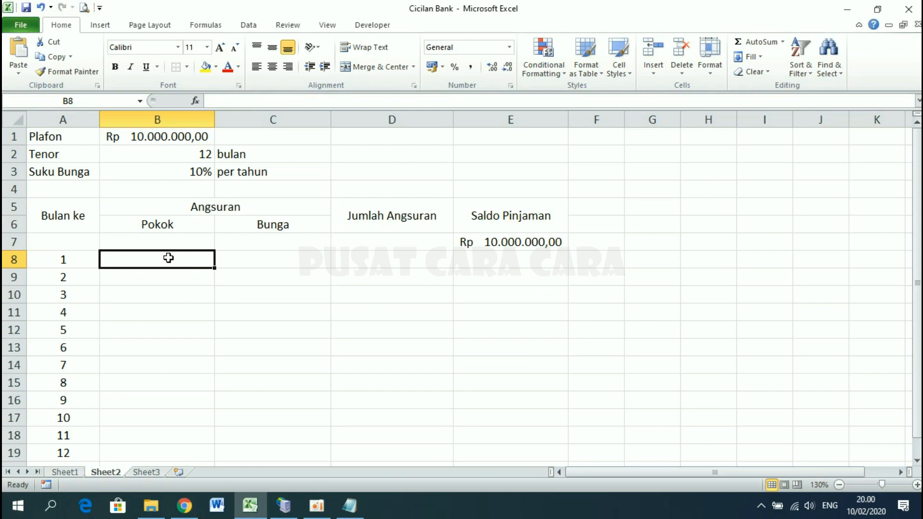
click(277, 256)
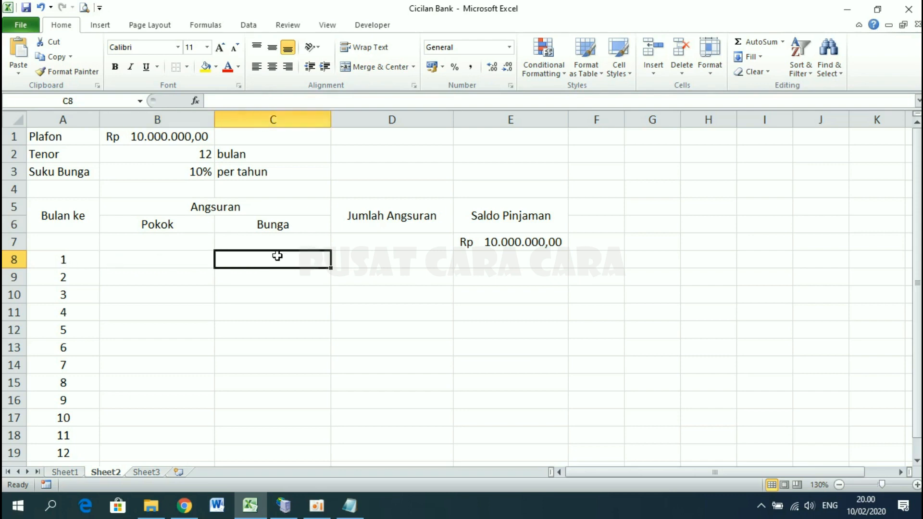
click(67, 259)
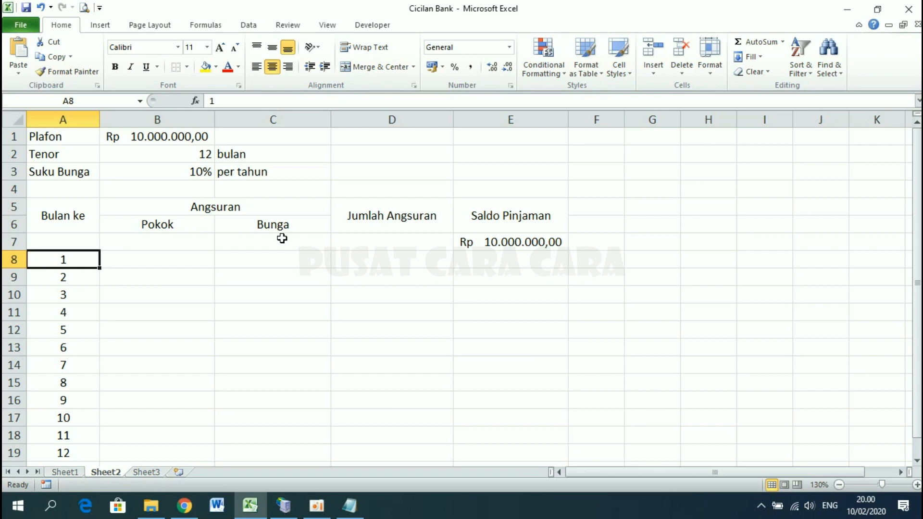
click(403, 260)
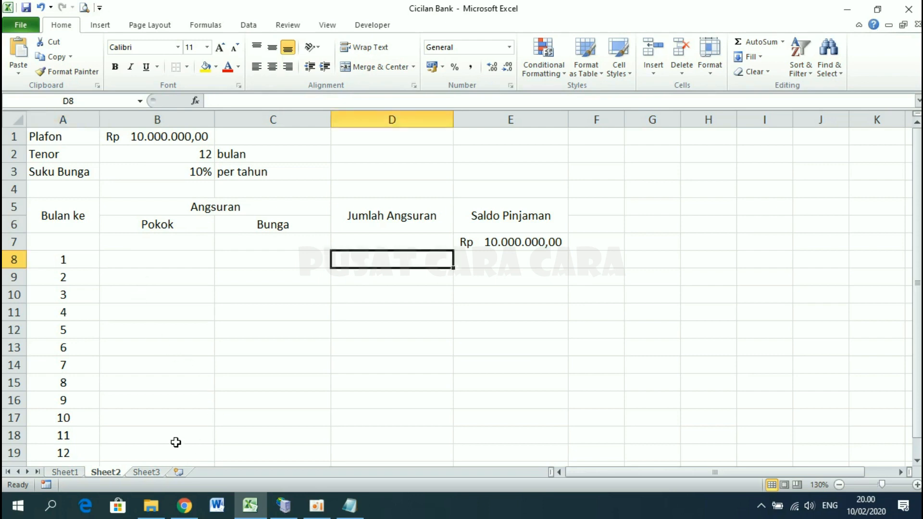
- Switch to the Notepad notes, examine the PPMT syntax and its rate, per, nper and pv arguments, and return to the Excel workbook
click(355, 515)
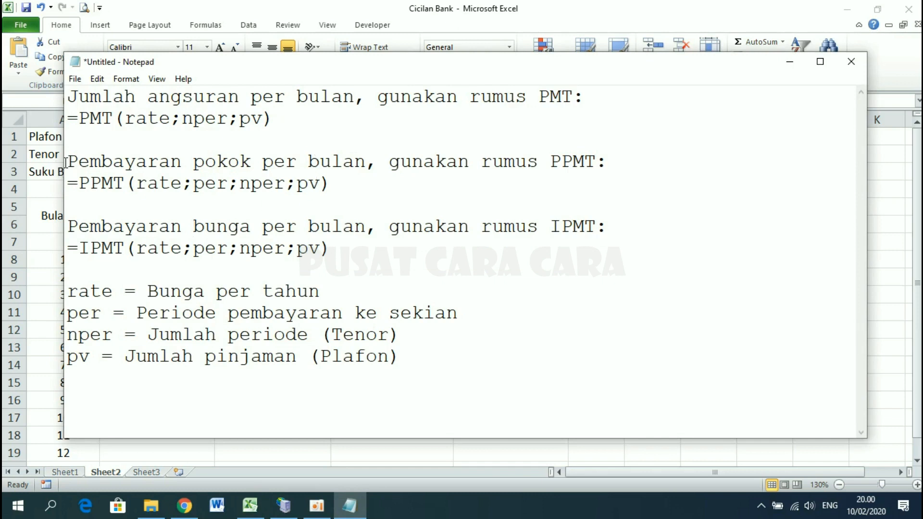
drag(69, 162, 359, 190)
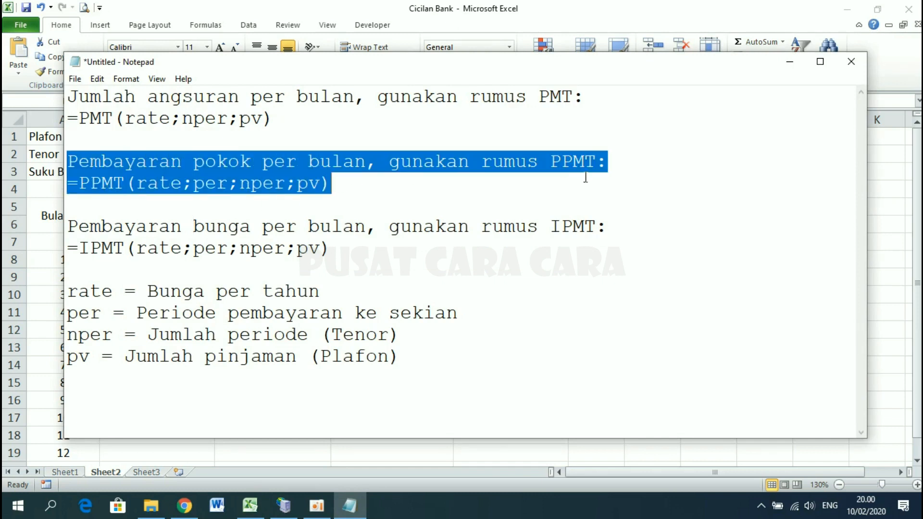
click(73, 186)
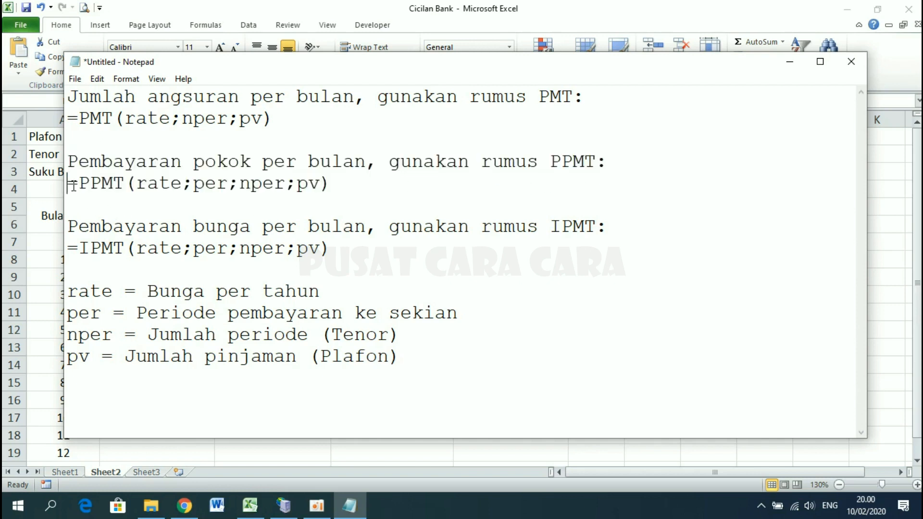
drag(80, 186, 321, 183)
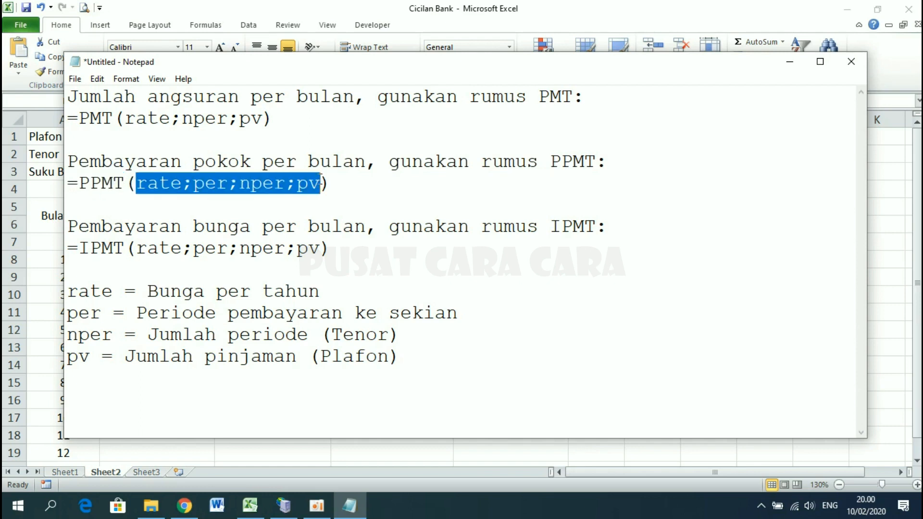
click(190, 181)
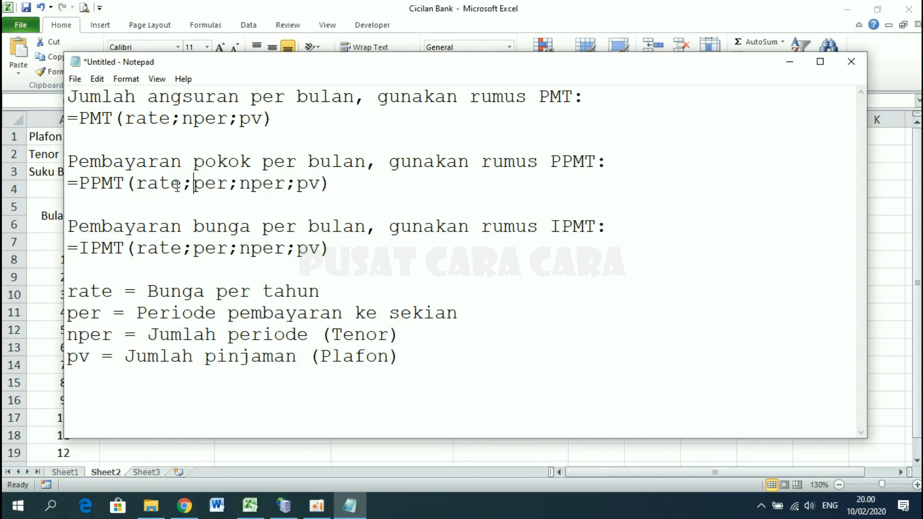
drag(137, 183, 186, 184)
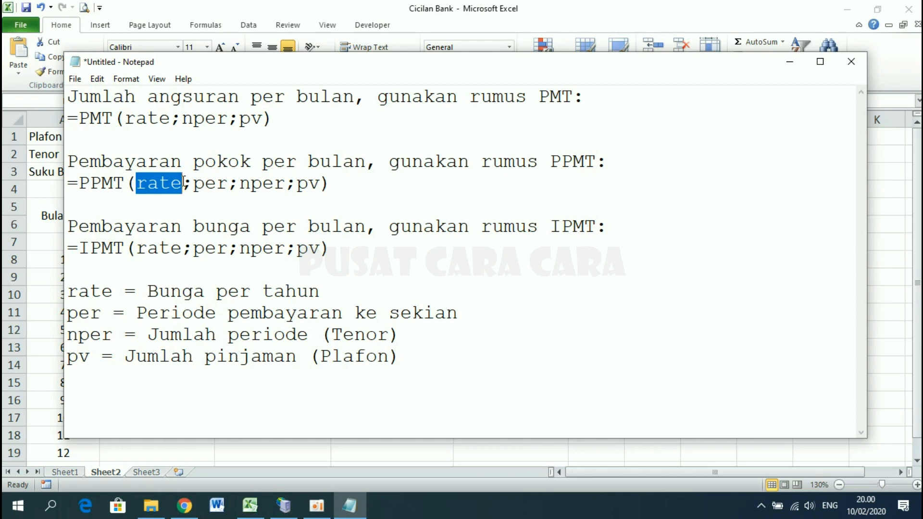
click(194, 184)
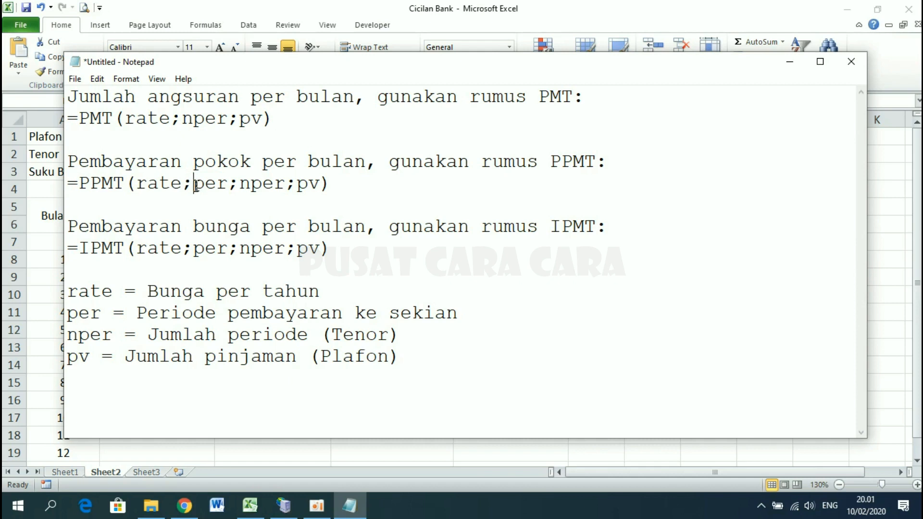
drag(194, 185, 226, 184)
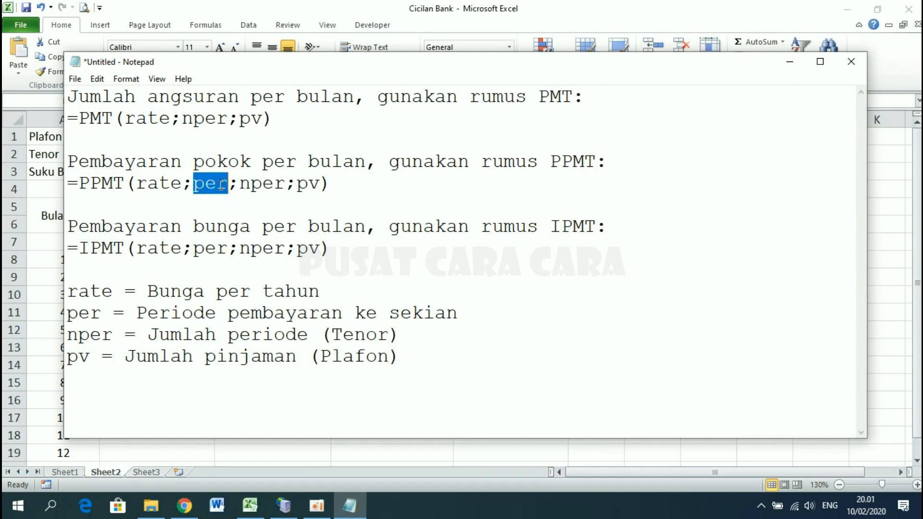
drag(240, 184, 285, 185)
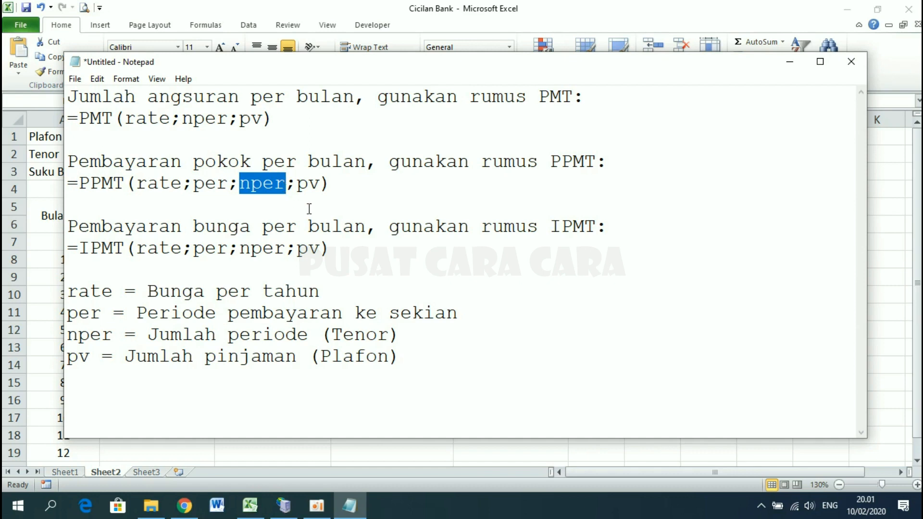
click(295, 183)
drag(297, 184, 320, 184)
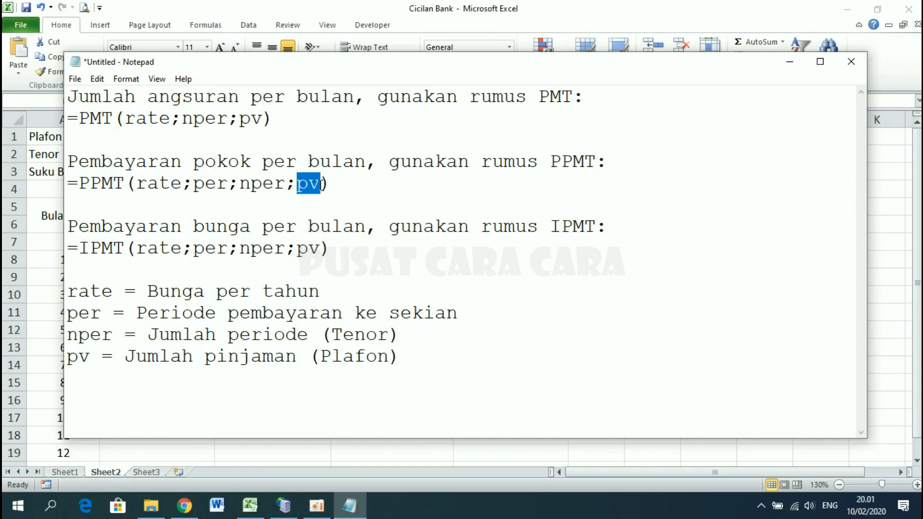
click(306, 6)
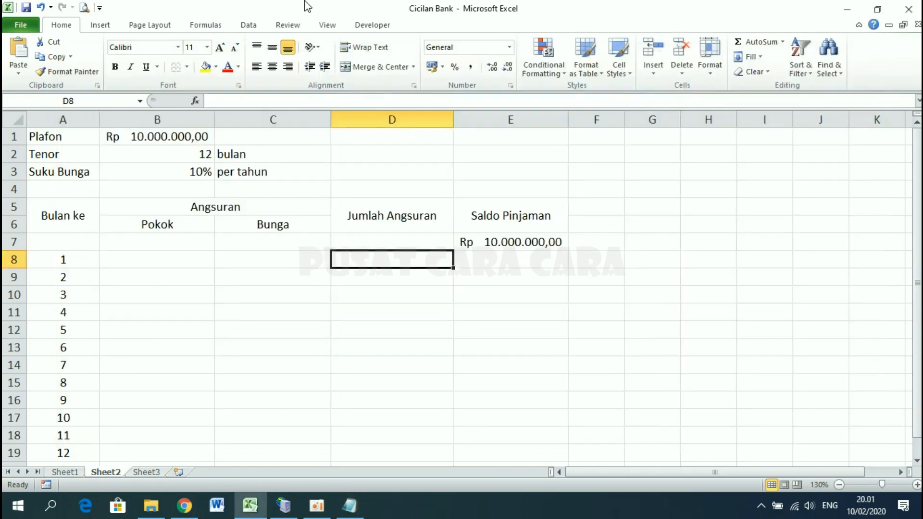
- Start a PPMT formula in B8 with the absolute Suku Bunga reference divided by twelve, $B$3/12, as its rate
click(146, 257)
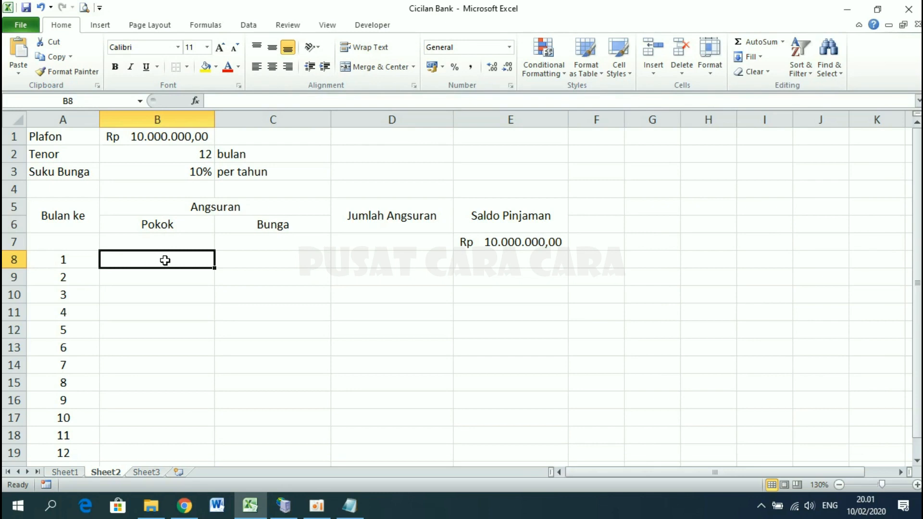
text(=)
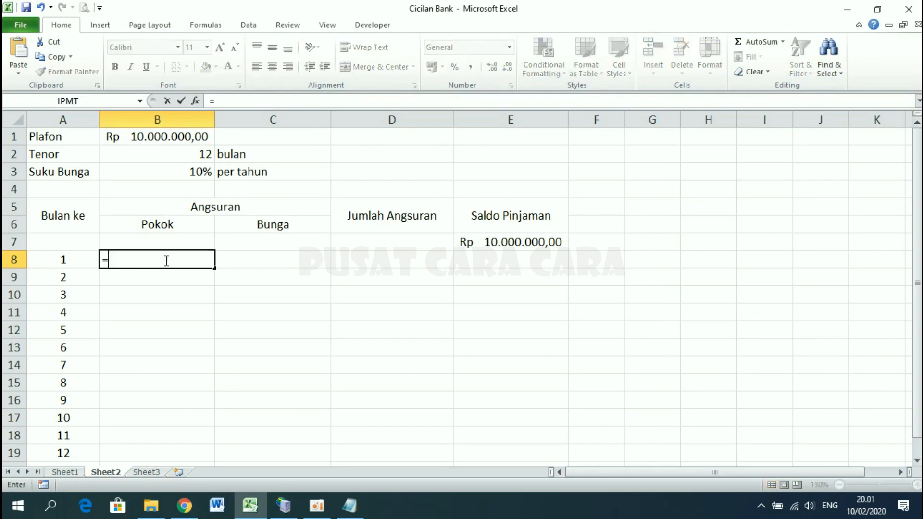
text(p)
key(BackSpace)
text(PPMT()
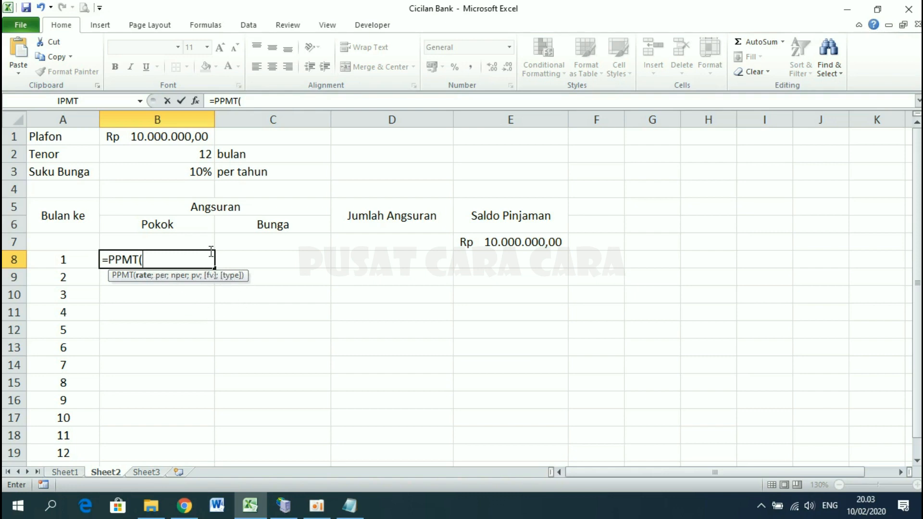
click(184, 170)
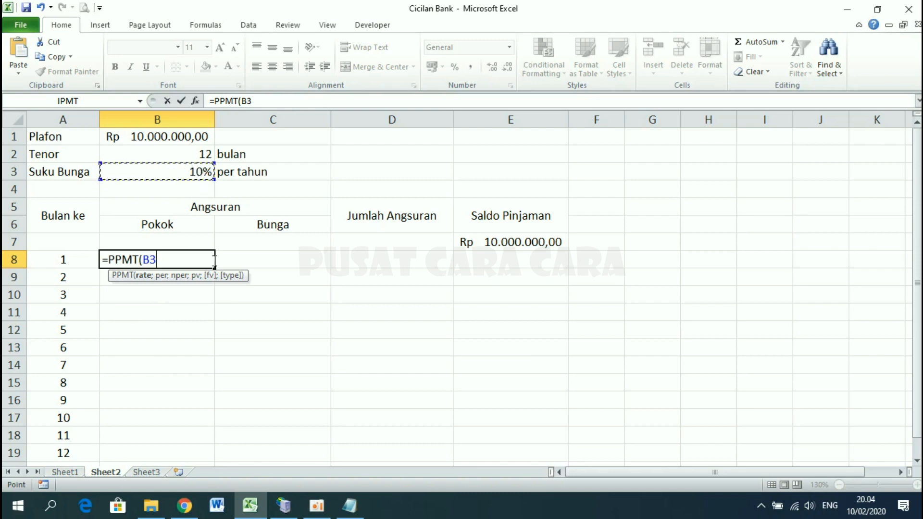
key(F4)
drag(173, 259, 143, 260)
click(174, 260)
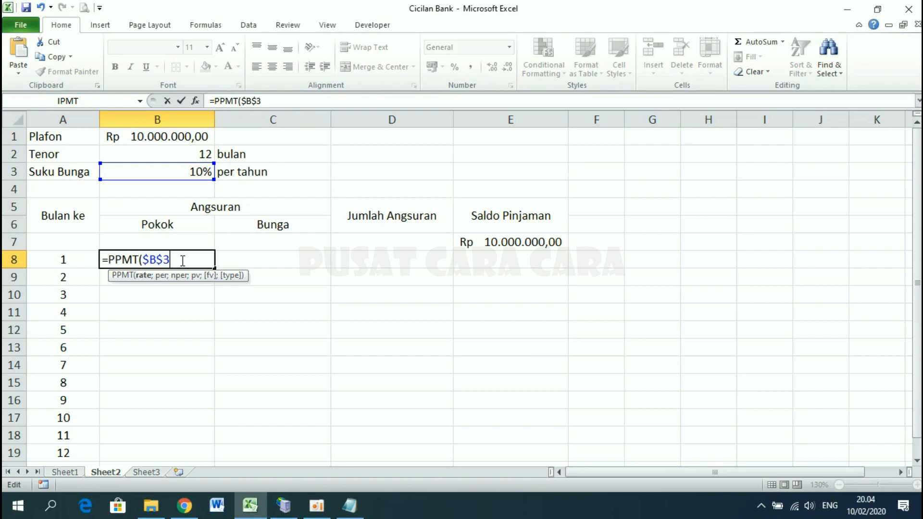
text(/12)
text(;)
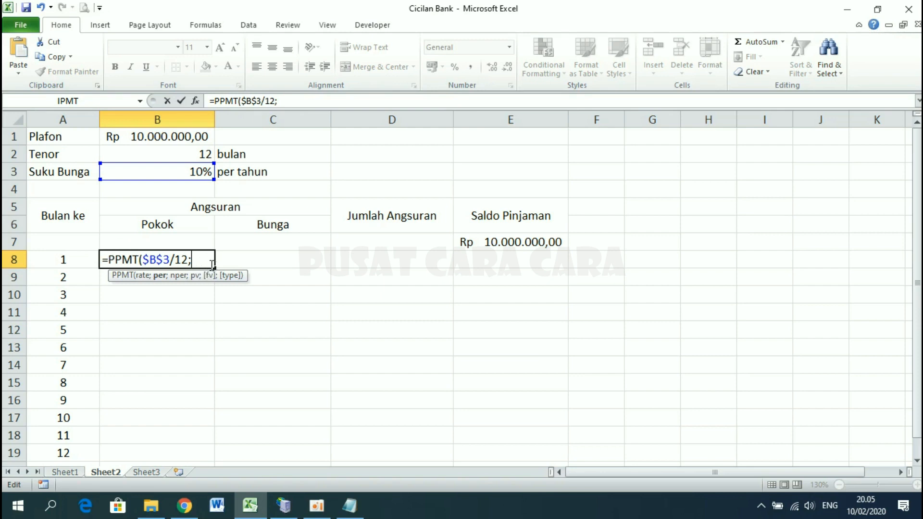
- Complete the PPMT formula in B8 with A8 as per, $B$2 as nper and $B$1 as pv
click(61, 261)
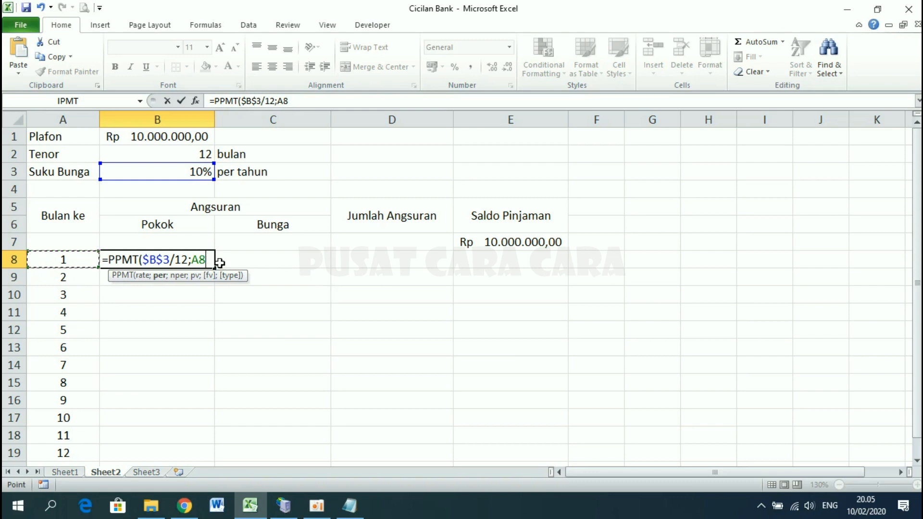
text(;)
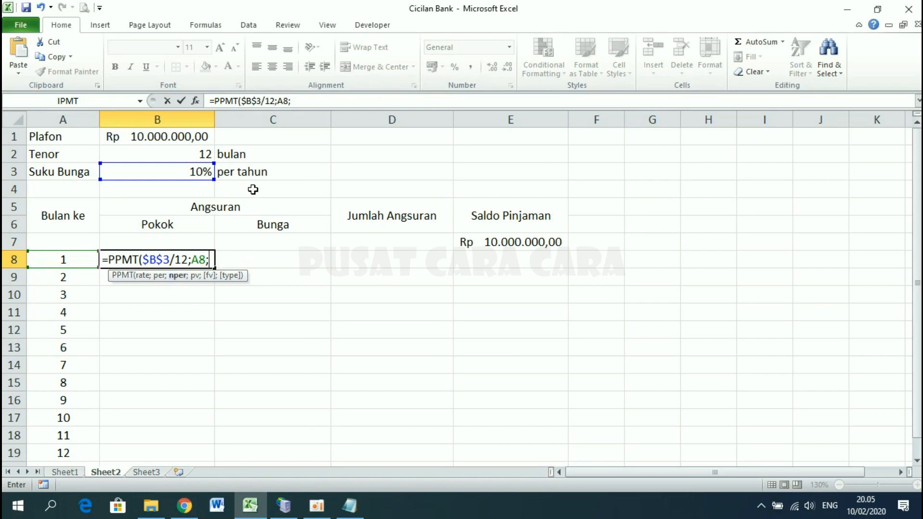
click(194, 154)
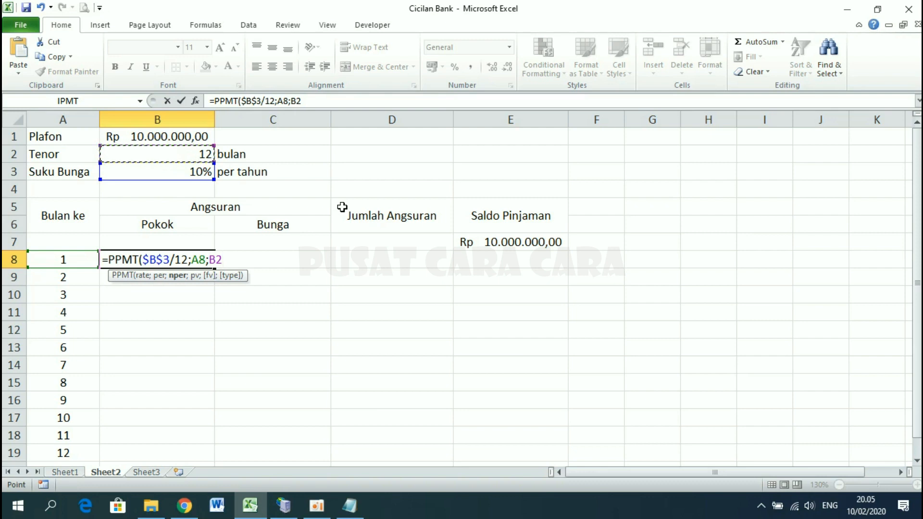
key(F4)
text(;A8;)
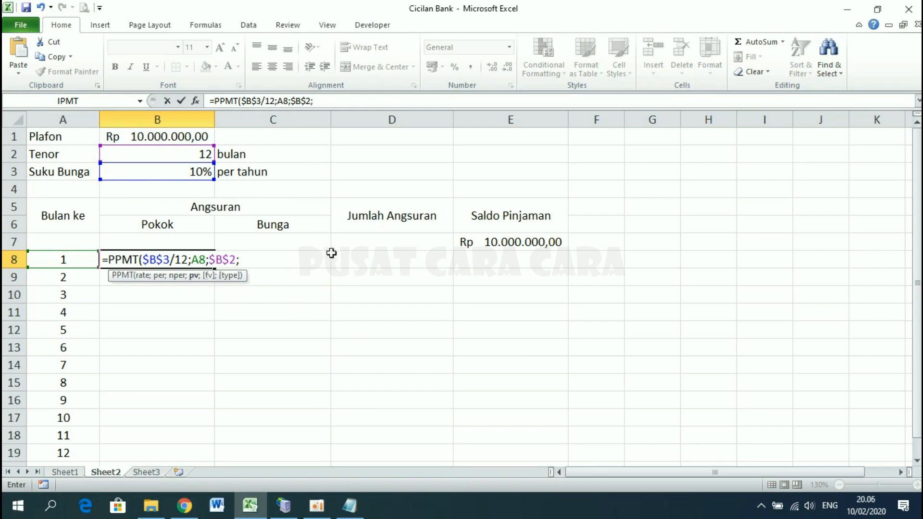
click(156, 136)
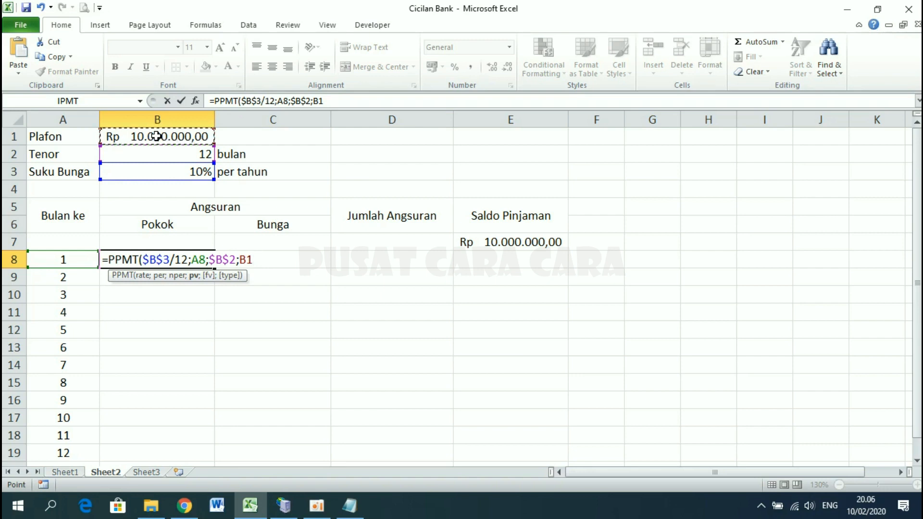
key(F4)
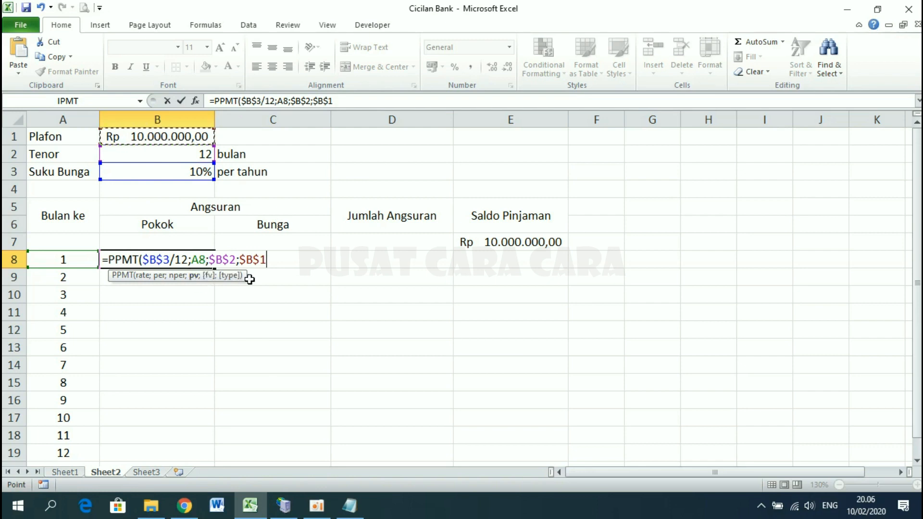
text())
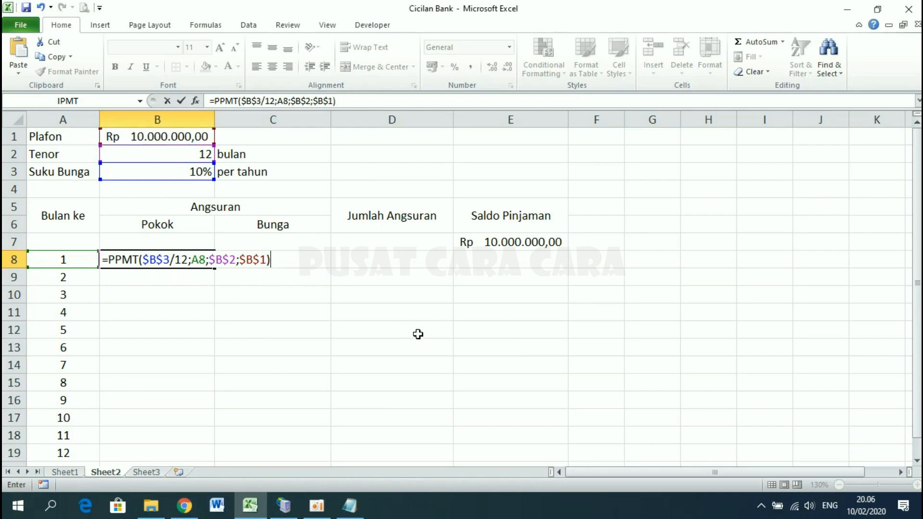
key(Return)
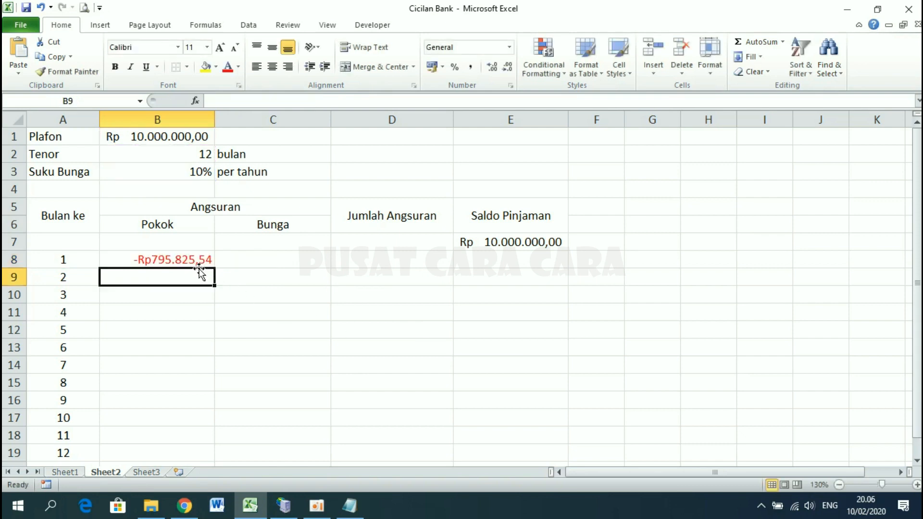
- Negate the Pokok formula in B8 so it reads =-PPMT($B$3/12;A8;$B$2;$B$1)
click(174, 255)
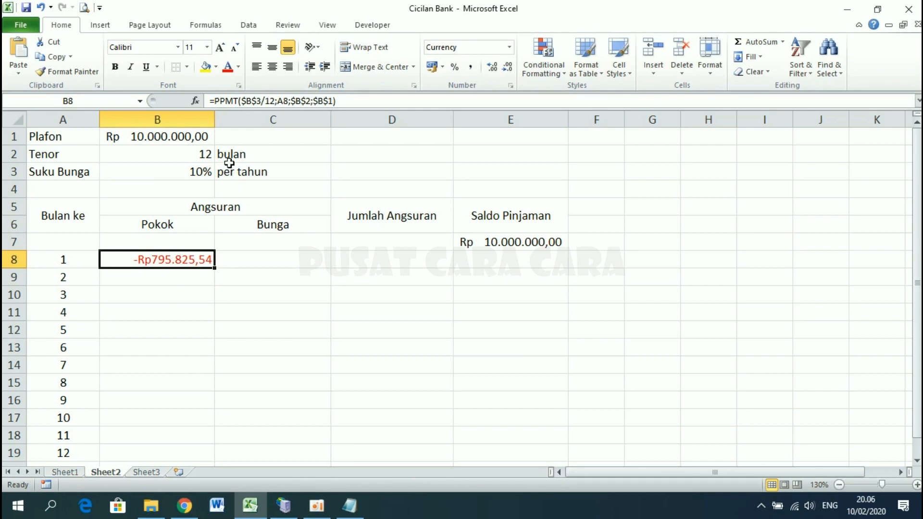
double_click(152, 261)
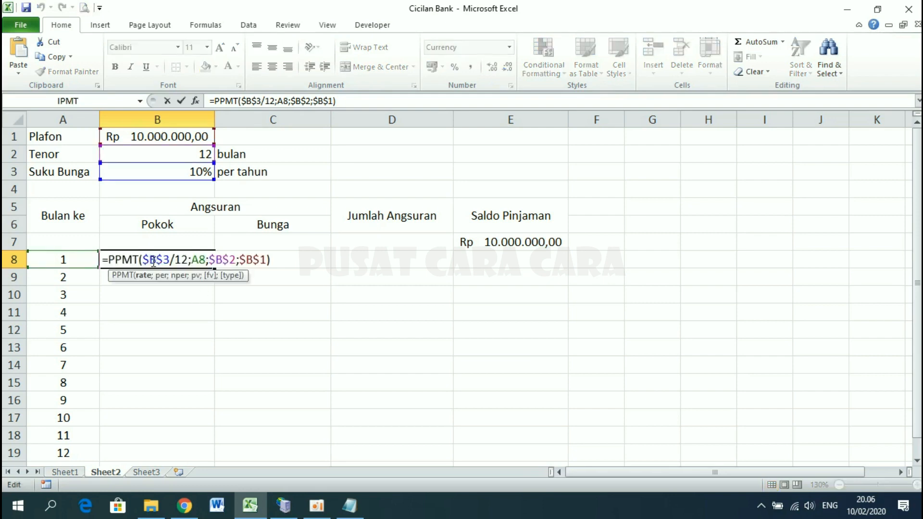
click(109, 260)
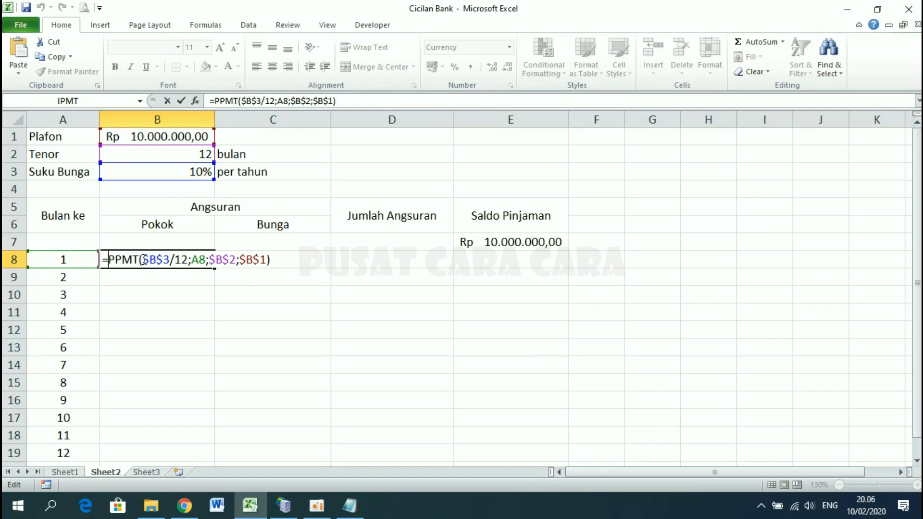
text(-)
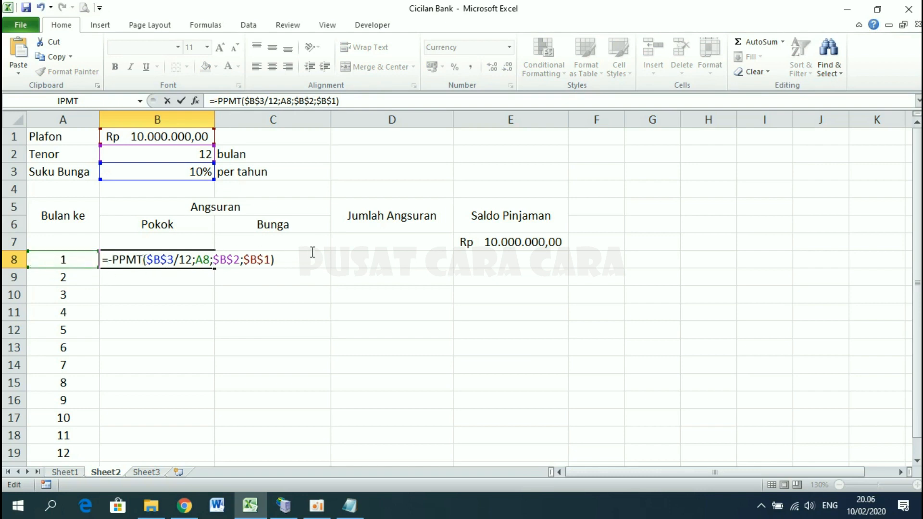
key(Return)
click(195, 258)
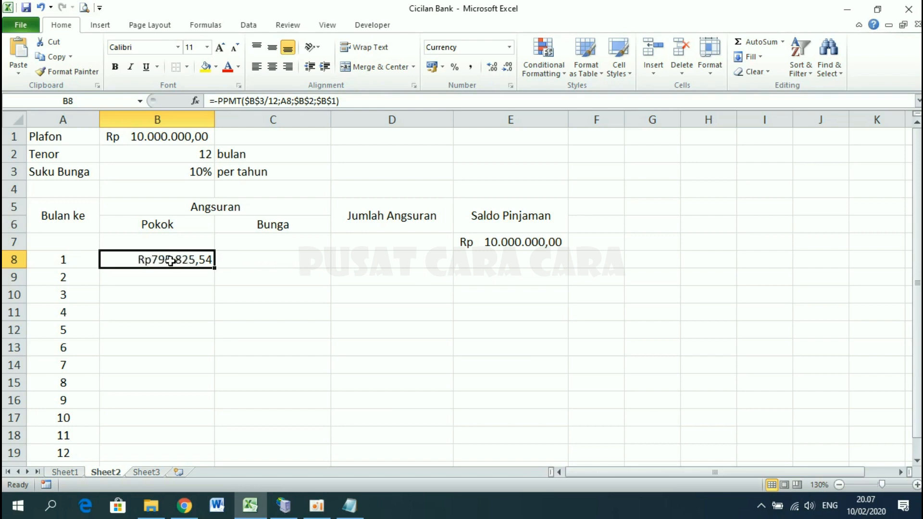
- Select C8, examine the IPMT syntax and its arguments in the Notepad notes, and return to the Excel workbook
click(291, 259)
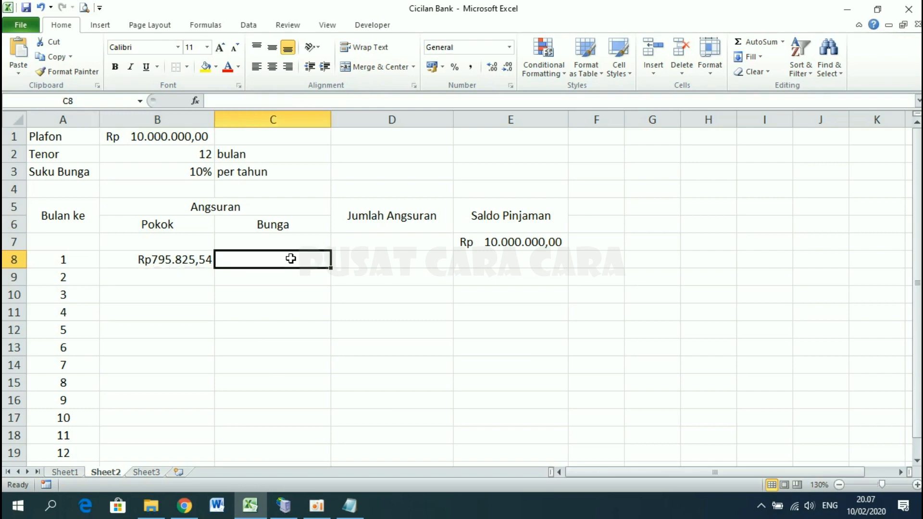
click(347, 514)
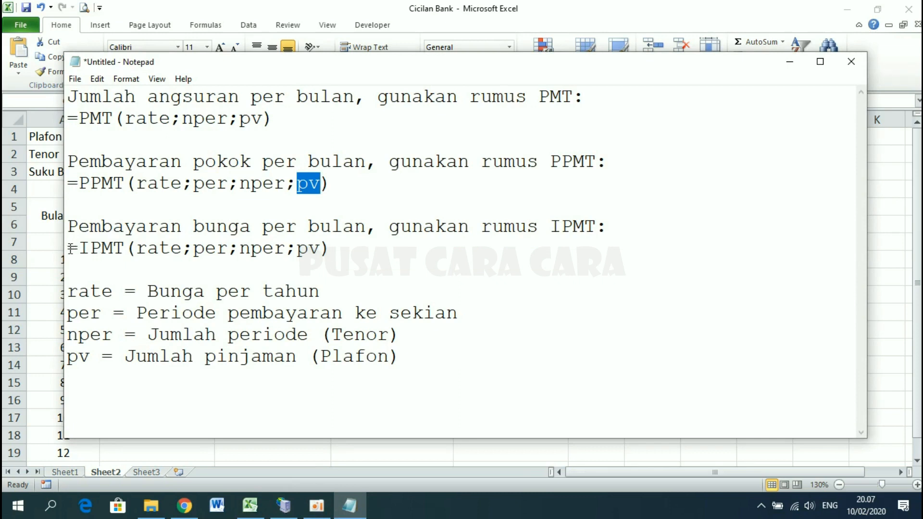
drag(71, 248, 350, 245)
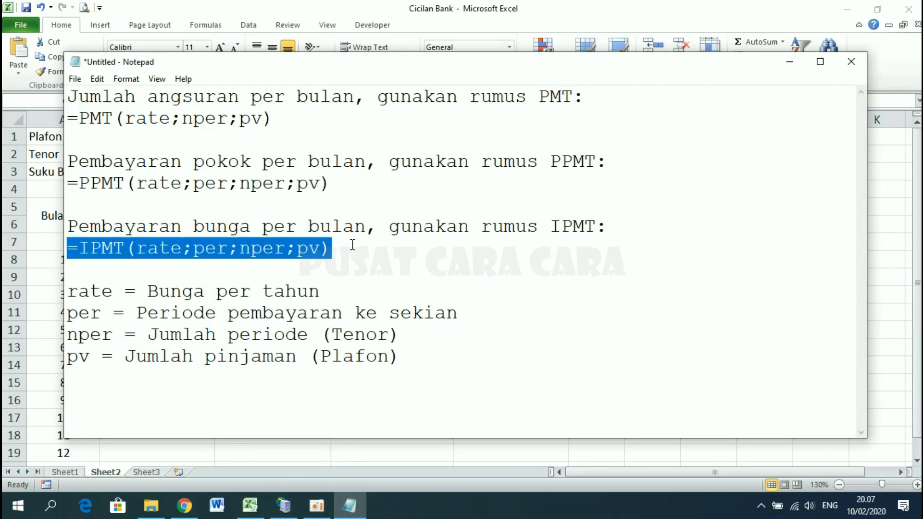
click(352, 245)
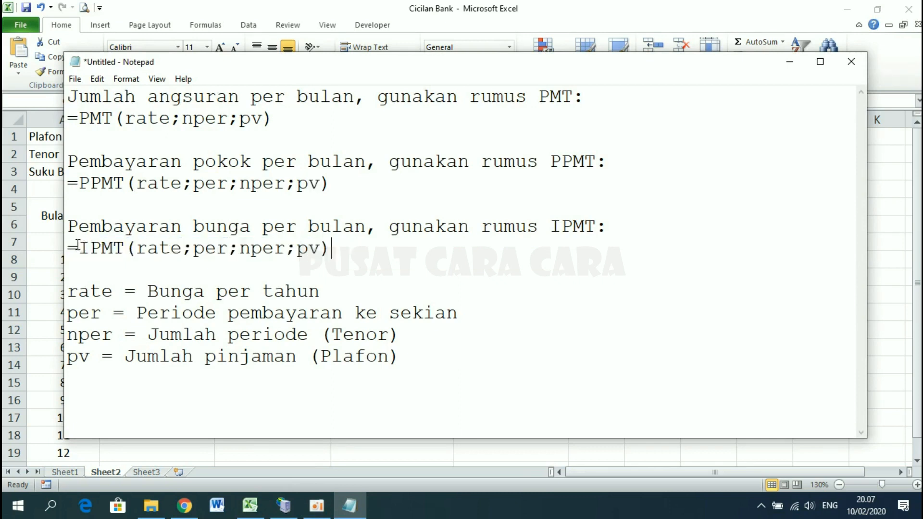
drag(133, 249, 334, 243)
click(333, 243)
drag(91, 248, 84, 247)
click(330, 6)
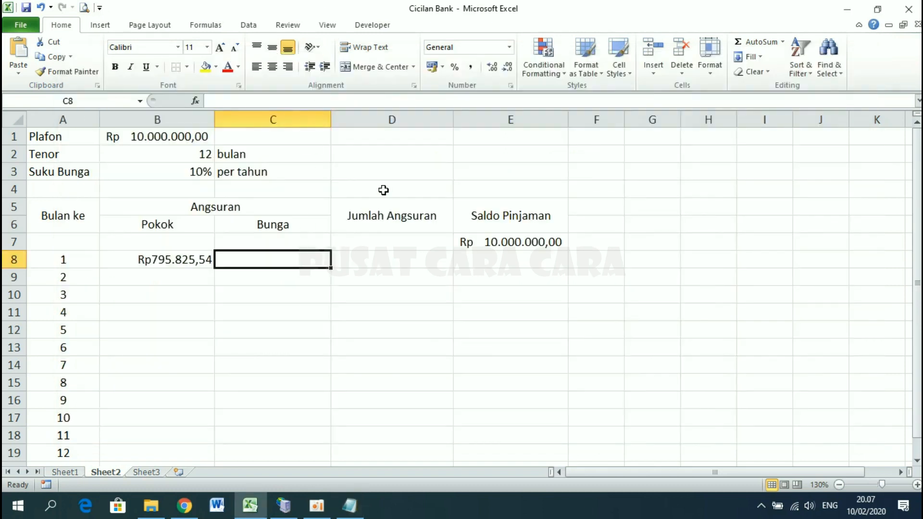
- Start an IPMT formula in C8 with $B$3/12 as its monthly rate
text(=IP)
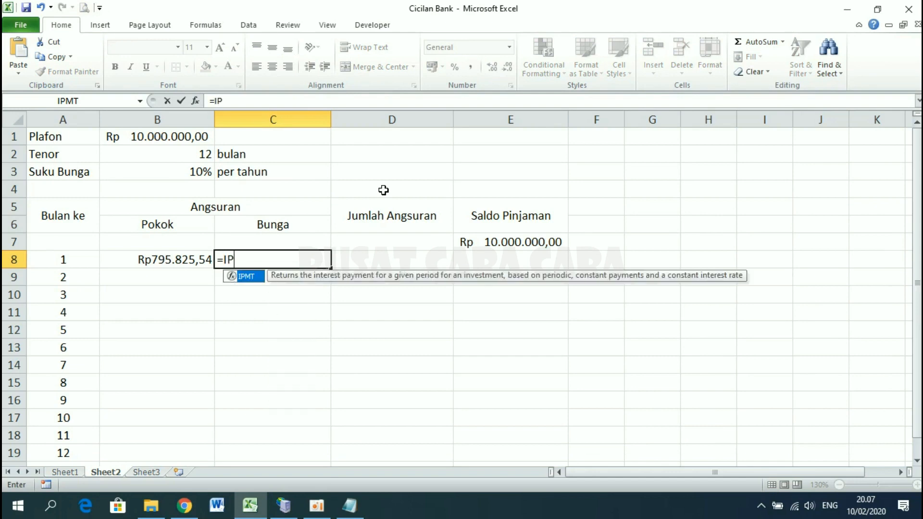
text(MT()
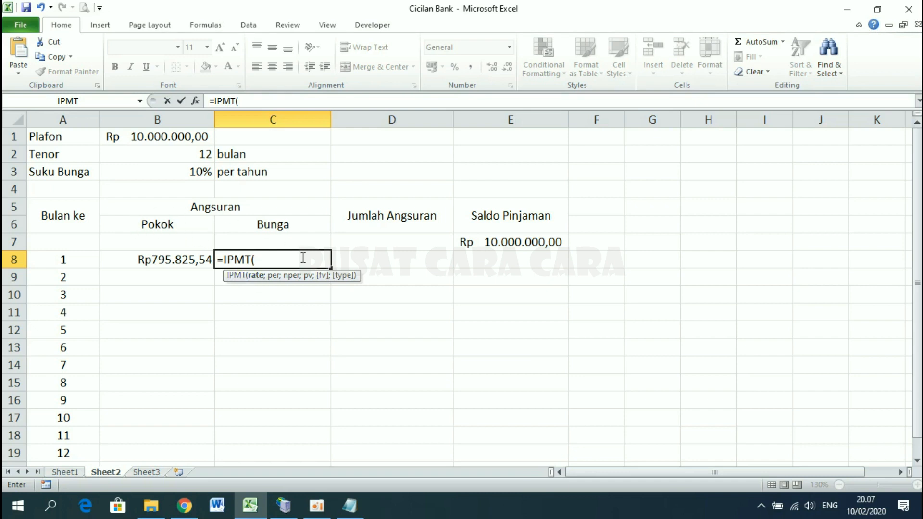
click(182, 170)
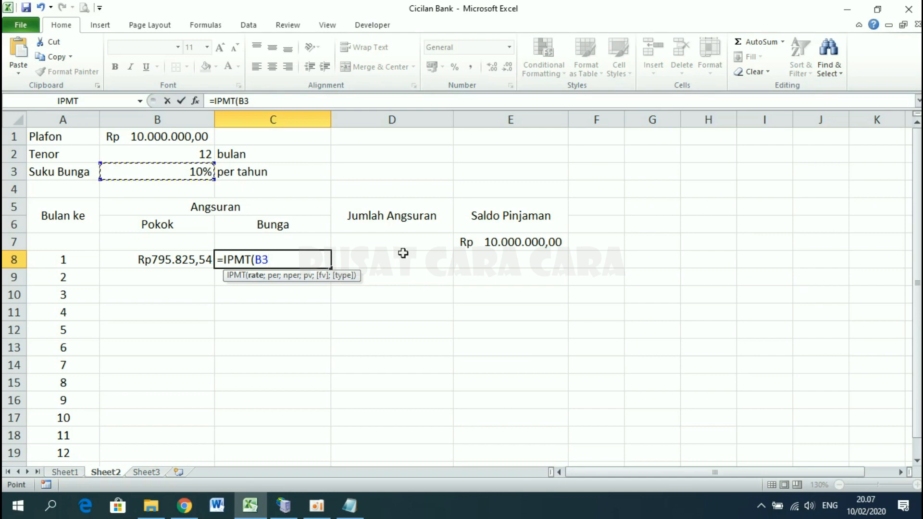
key(F4)
text(/12)
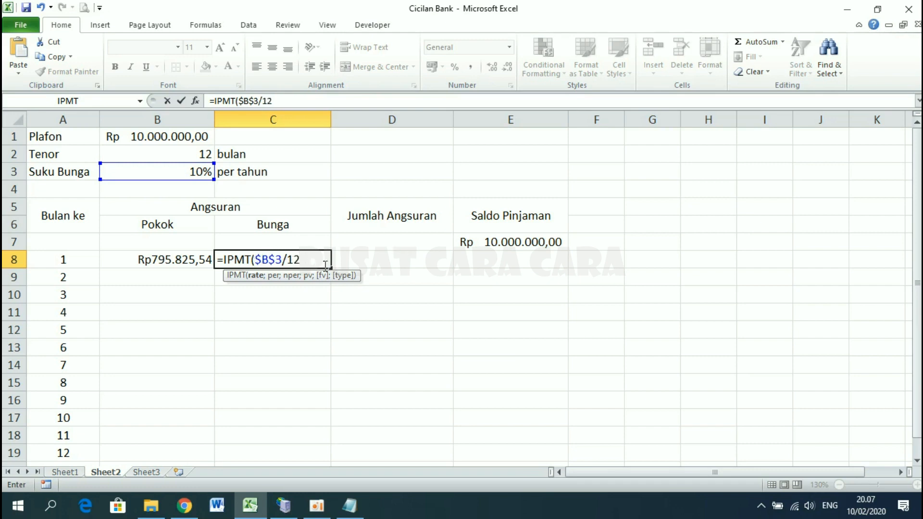
text(;)
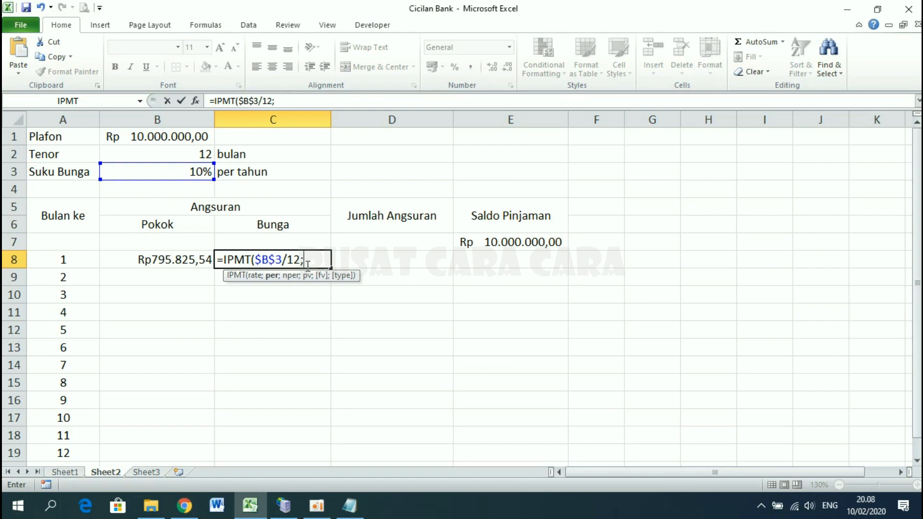
- Complete the IPMT formula in C8 with A8 as per, $B$2 as nper and $B$1 as pv
click(59, 260)
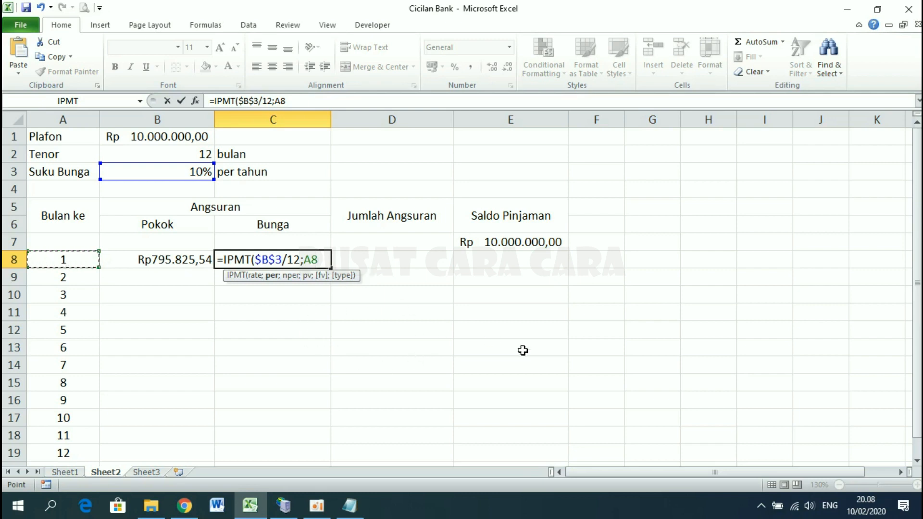
text(;)
click(193, 154)
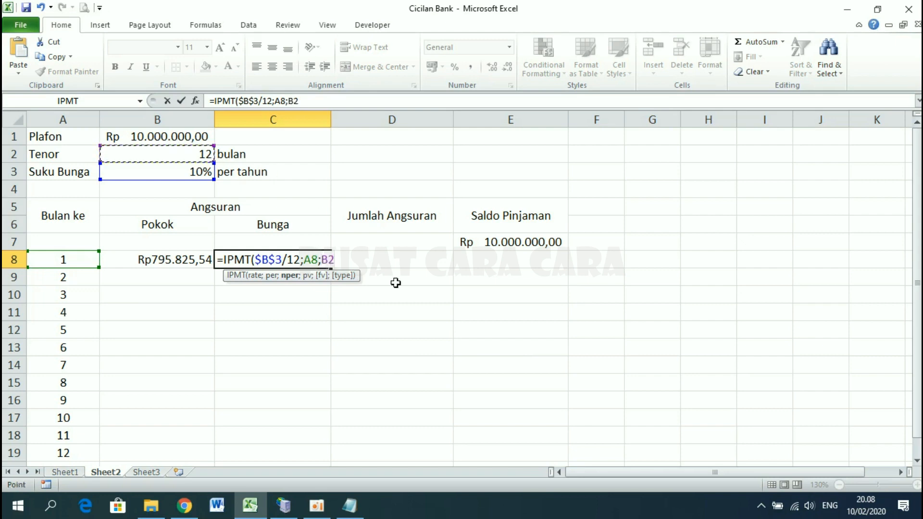
key(F4)
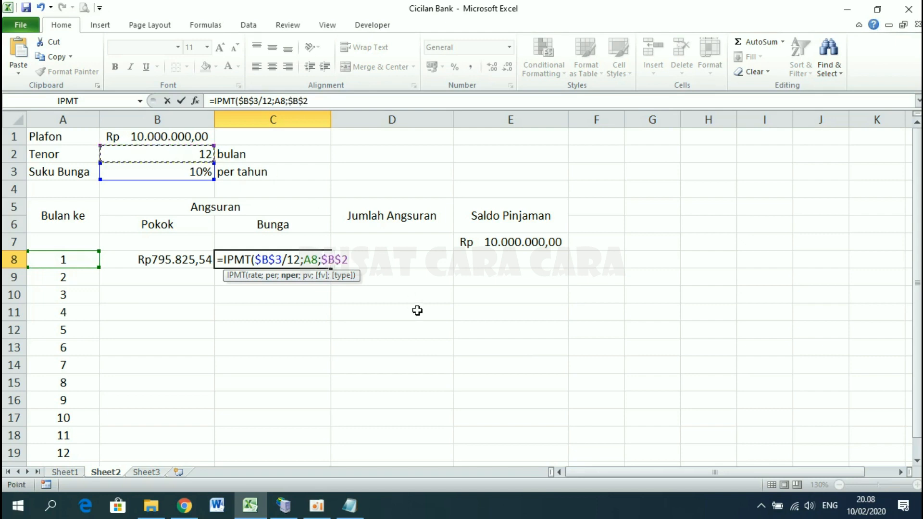
text(;A8;)
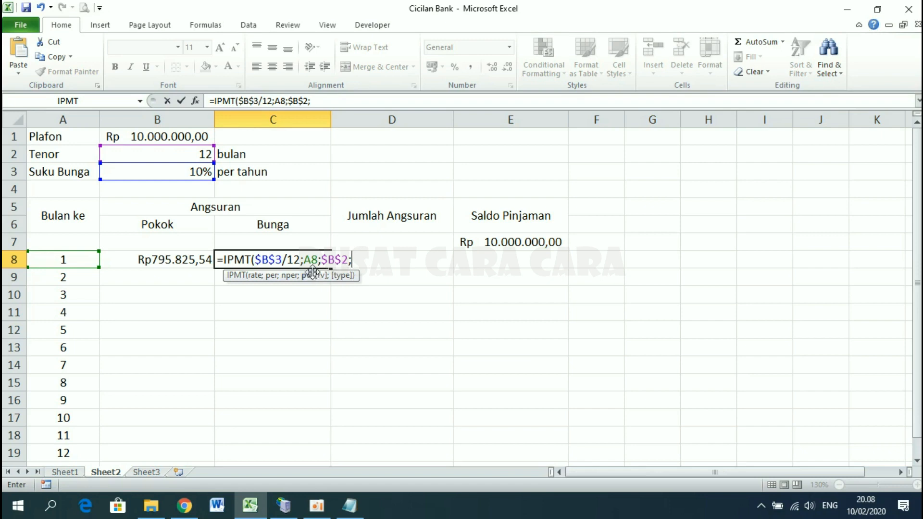
click(153, 135)
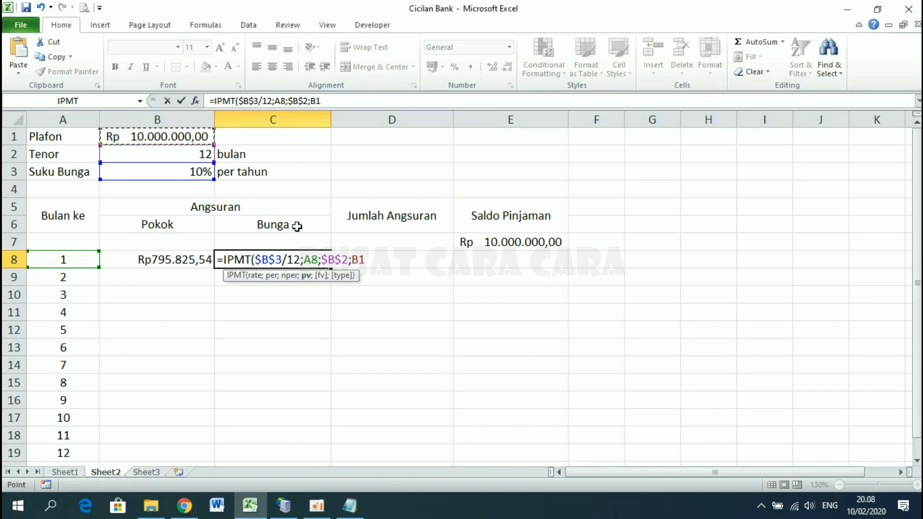
key(F4)
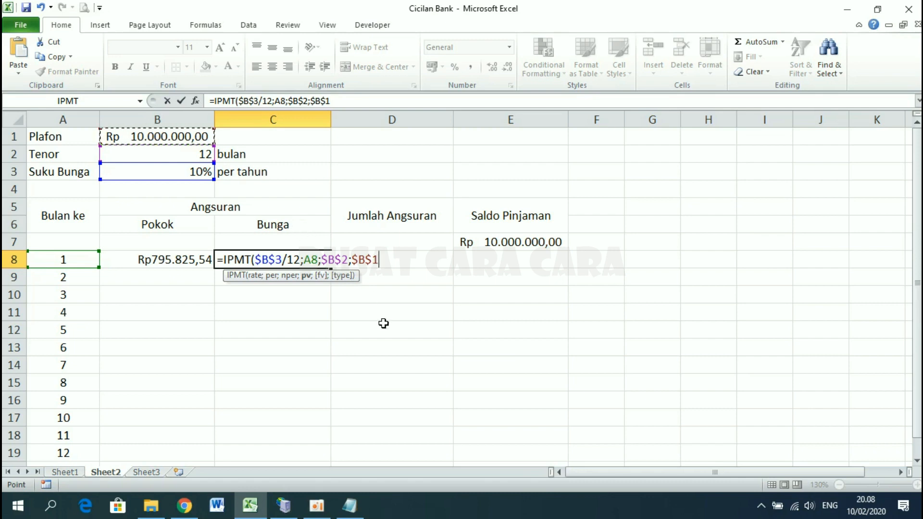
text())
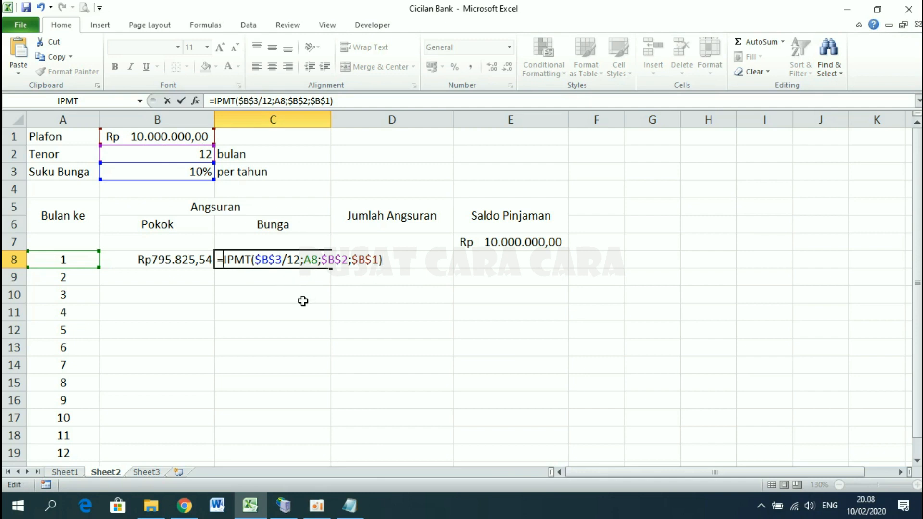
- Negate the Bunga formula in C8 so it reads =-IPMT($B$3/12;A8;$B$2;$B$1), review its arguments and enter it
text(-)
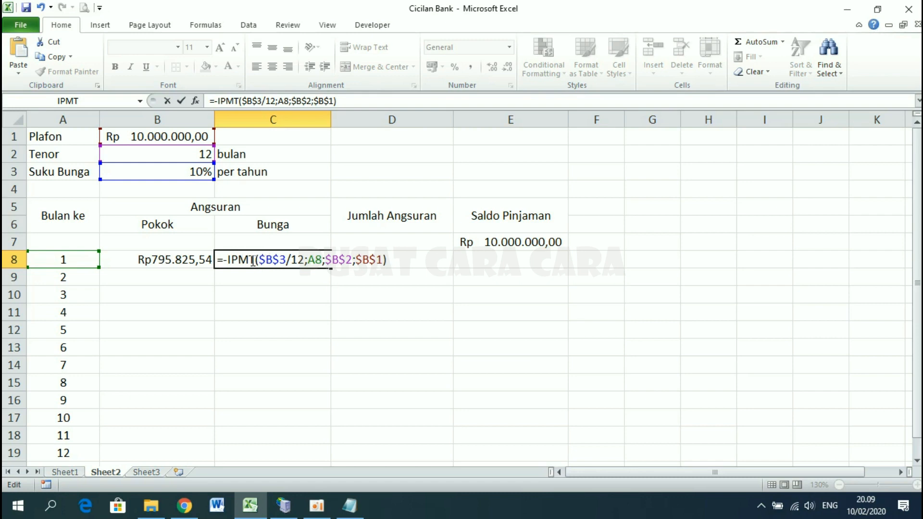
drag(227, 261, 325, 262)
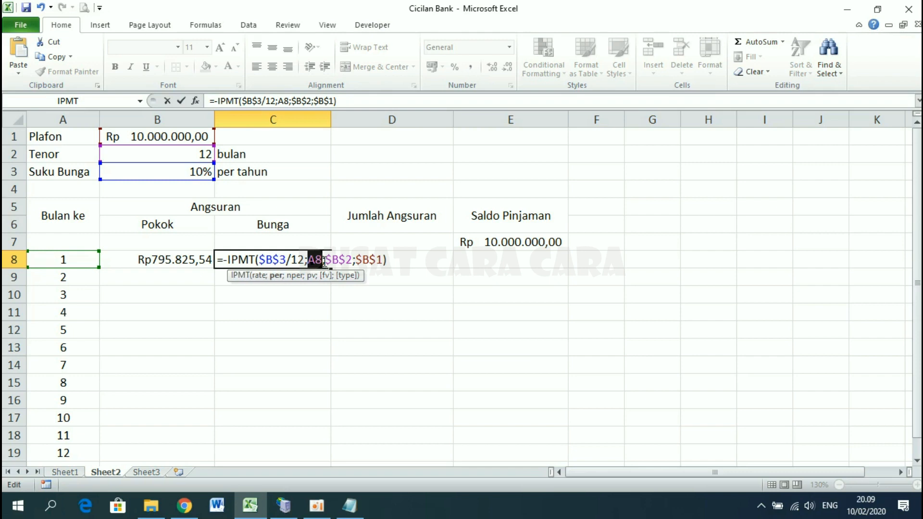
click(260, 260)
drag(260, 260, 382, 260)
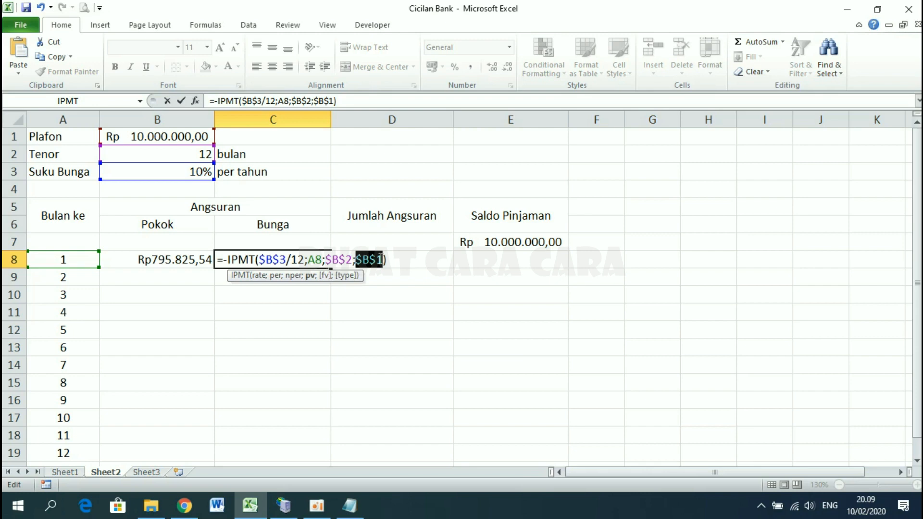
click(399, 258)
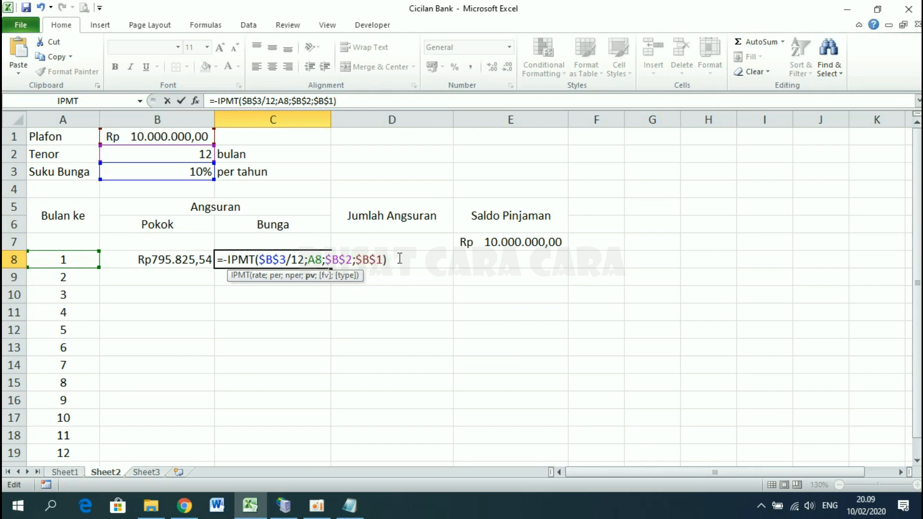
key(Return)
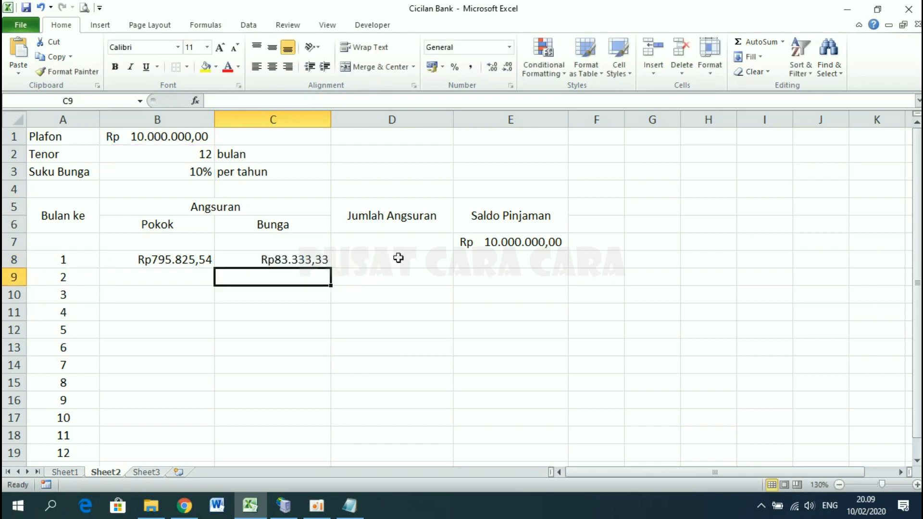
click(288, 260)
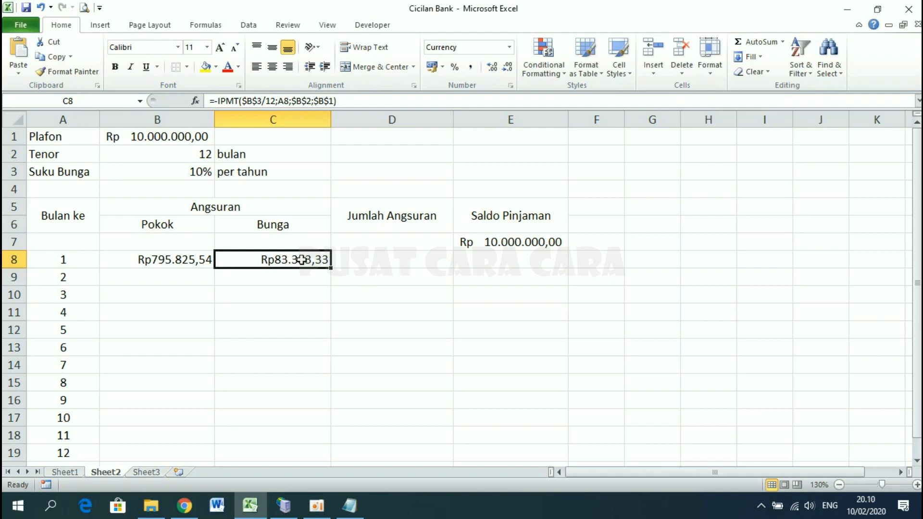
- Select D8, compare the PMT syntax with the PPMT arguments in the Notepad notes, and return to the Excel workbook
click(387, 262)
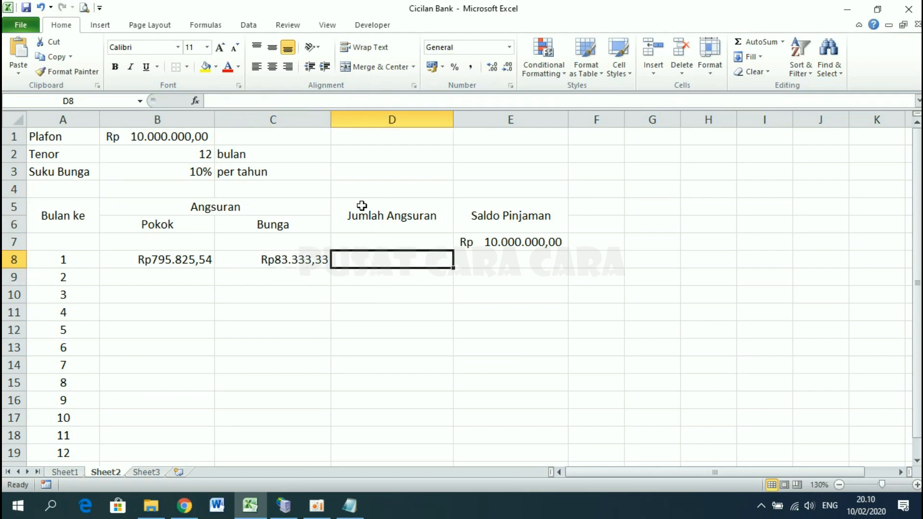
click(350, 506)
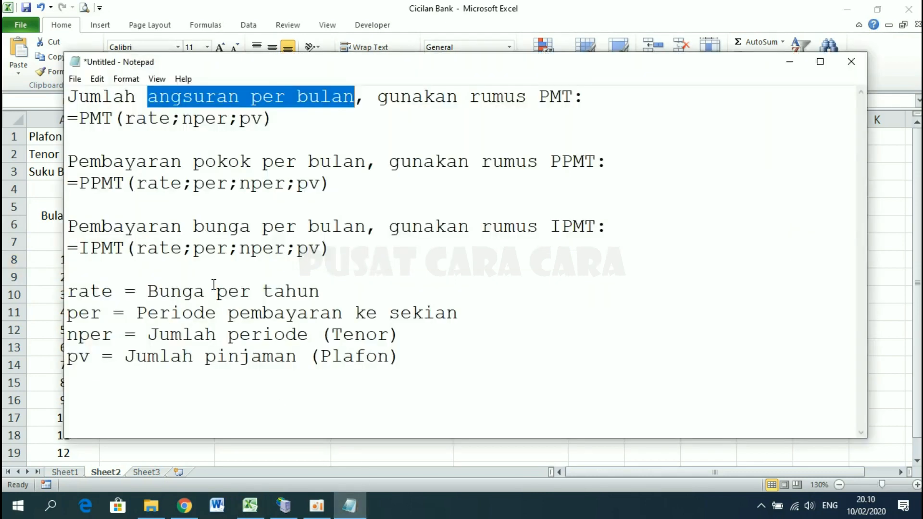
click(205, 248)
drag(67, 118, 281, 118)
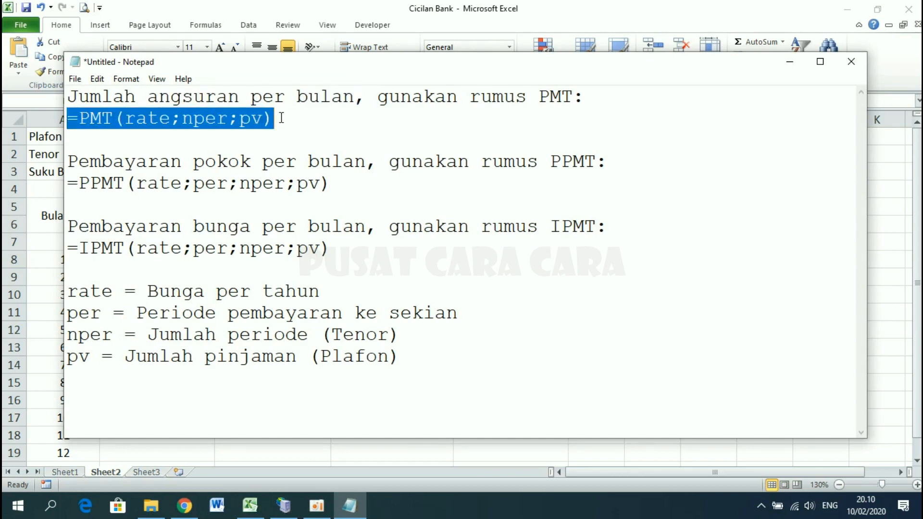
click(281, 118)
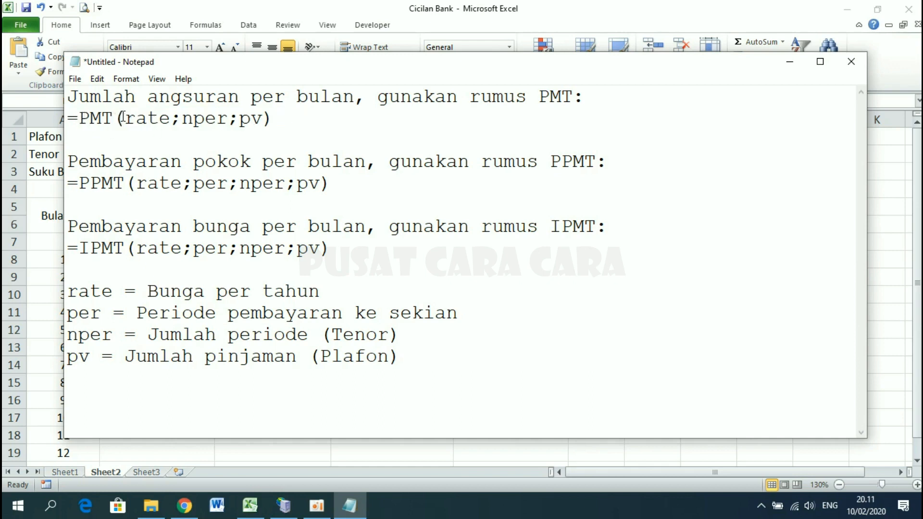
drag(125, 118, 164, 119)
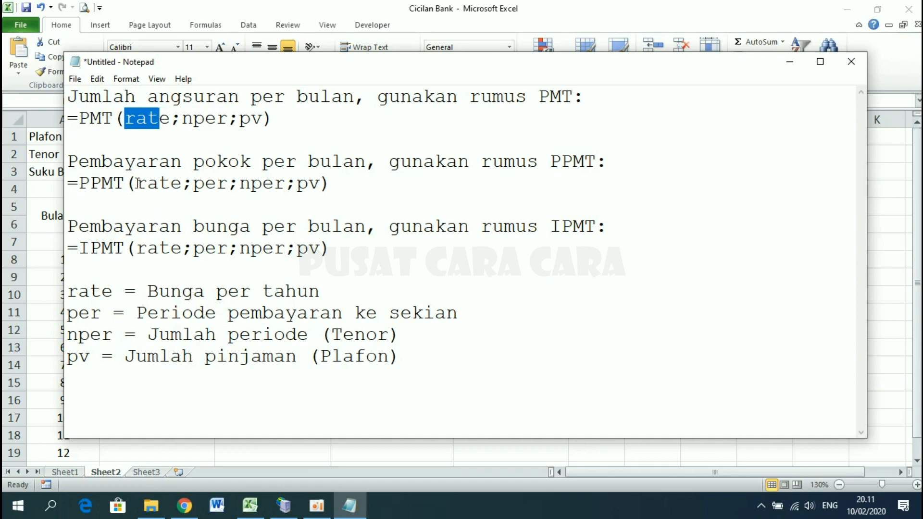
drag(137, 182, 328, 187)
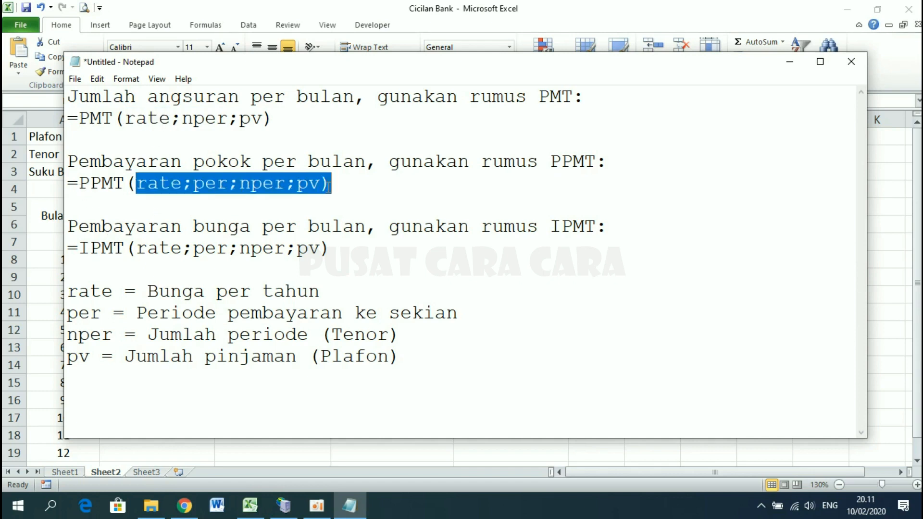
click(138, 118)
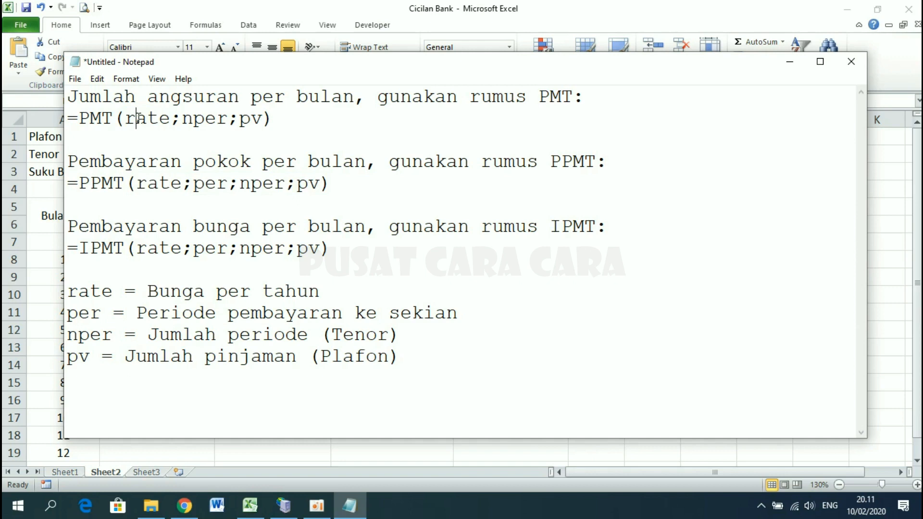
click(284, 6)
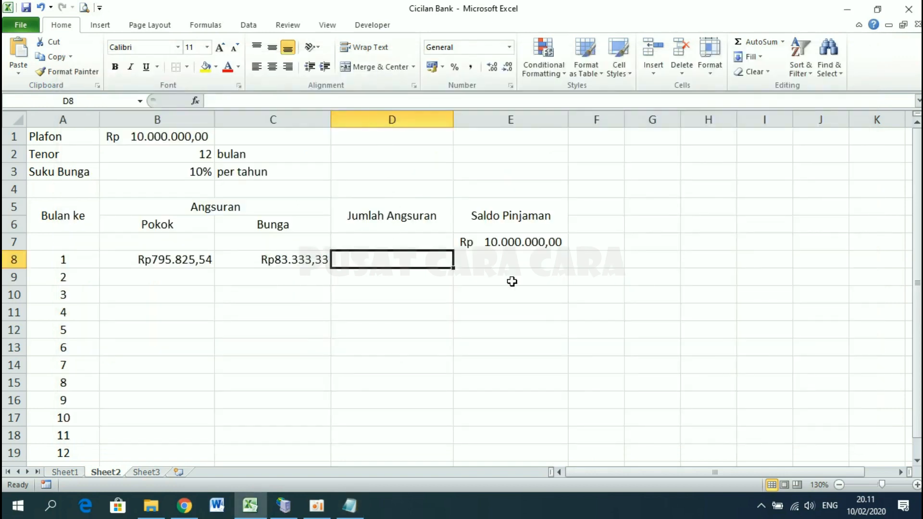
- Start a PMT formula in D8 with $B$3/12 as its monthly rate
text(=PMT()
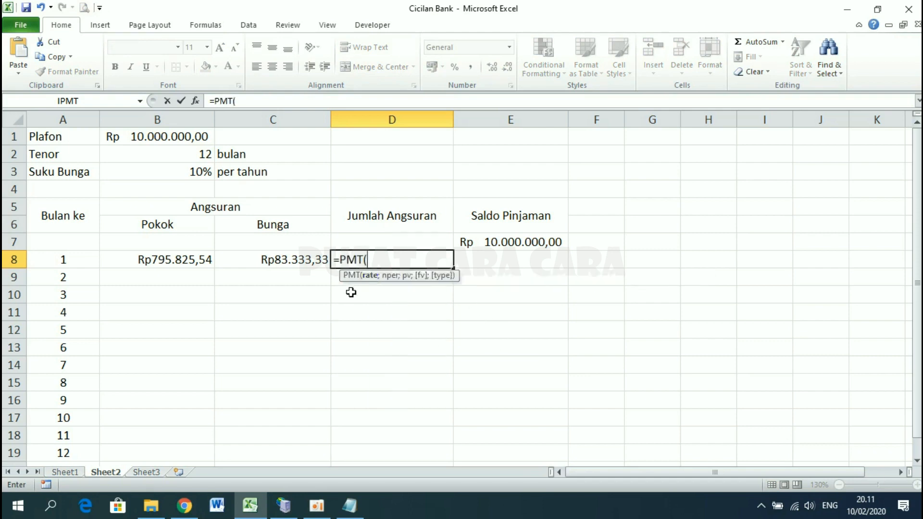
click(176, 172)
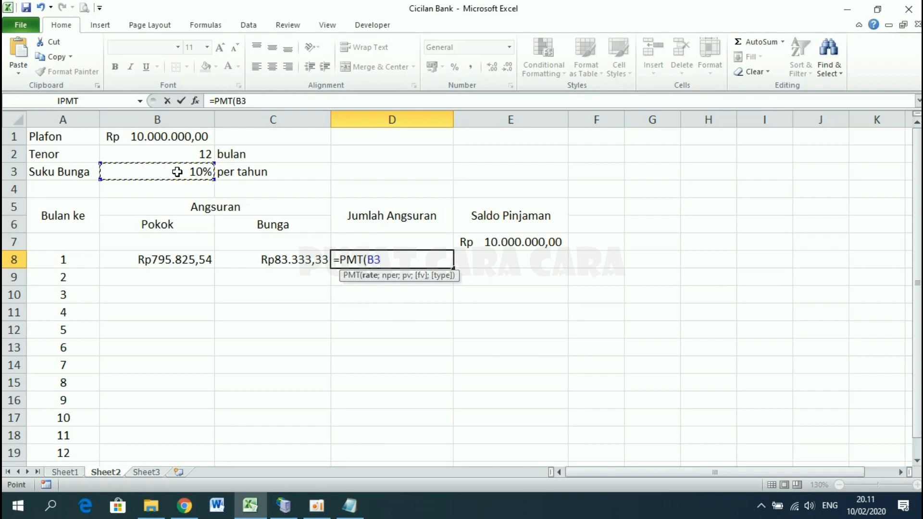
key(F4)
text(/12)
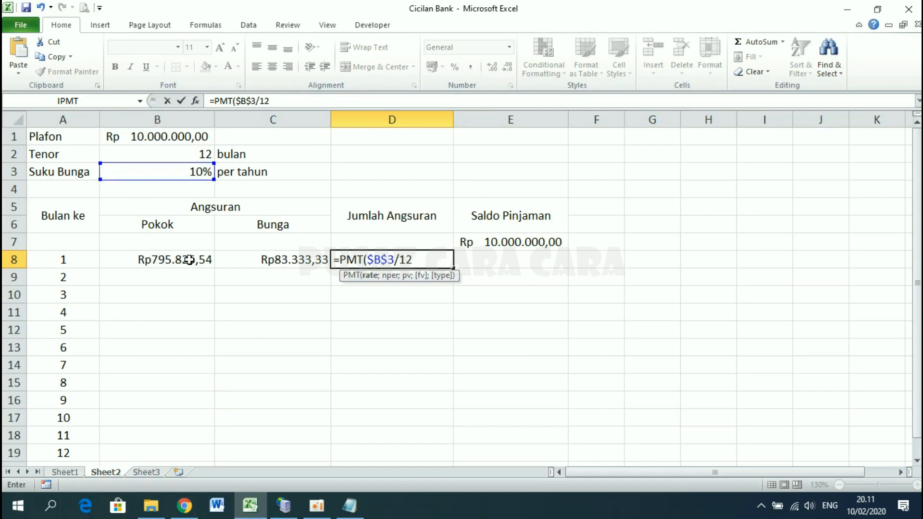
text(;)
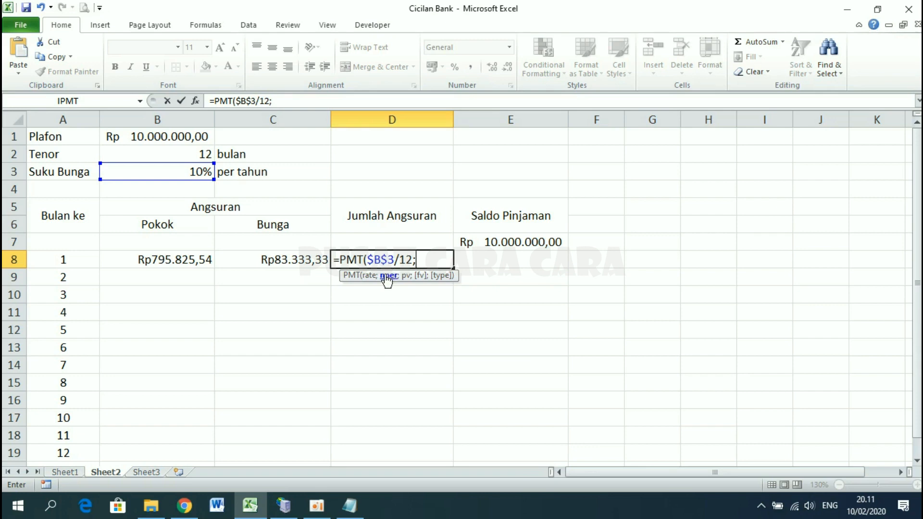
- Complete the PMT formula in D8 with $B$2 as nper and $B$1 as pv
click(180, 155)
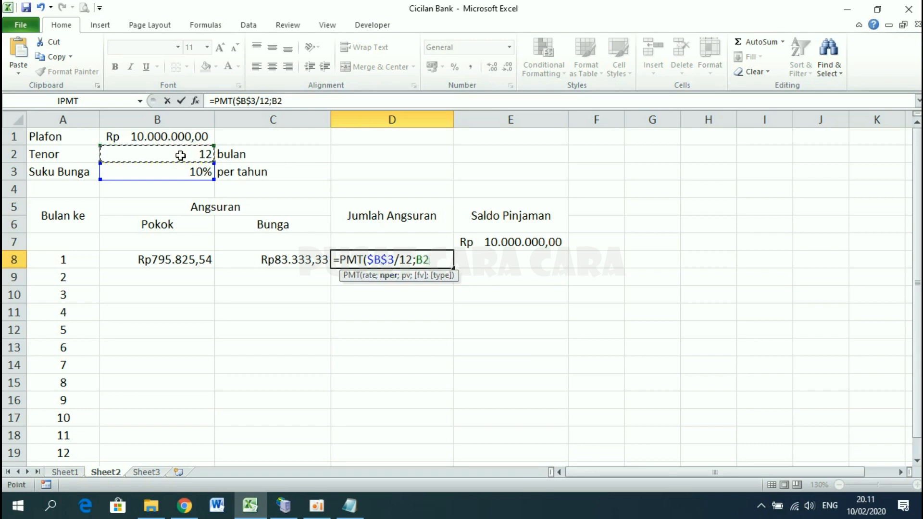
key(F4)
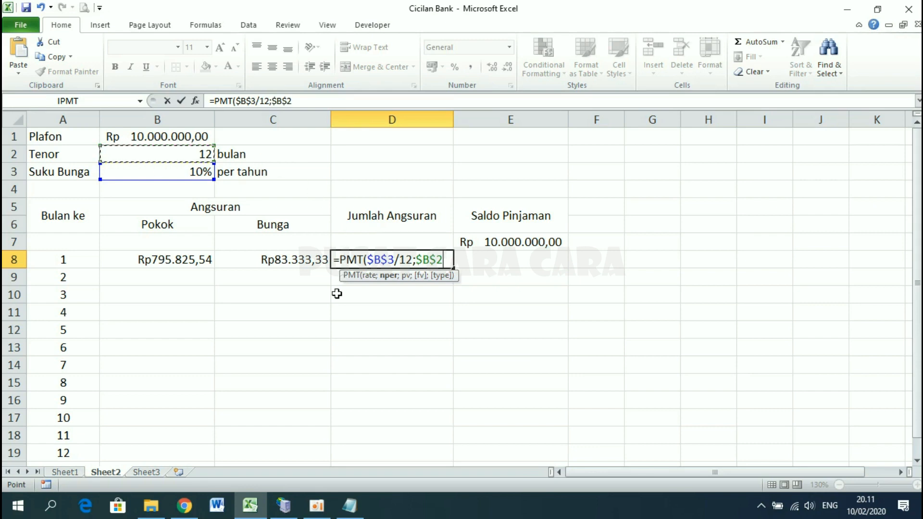
text(;)
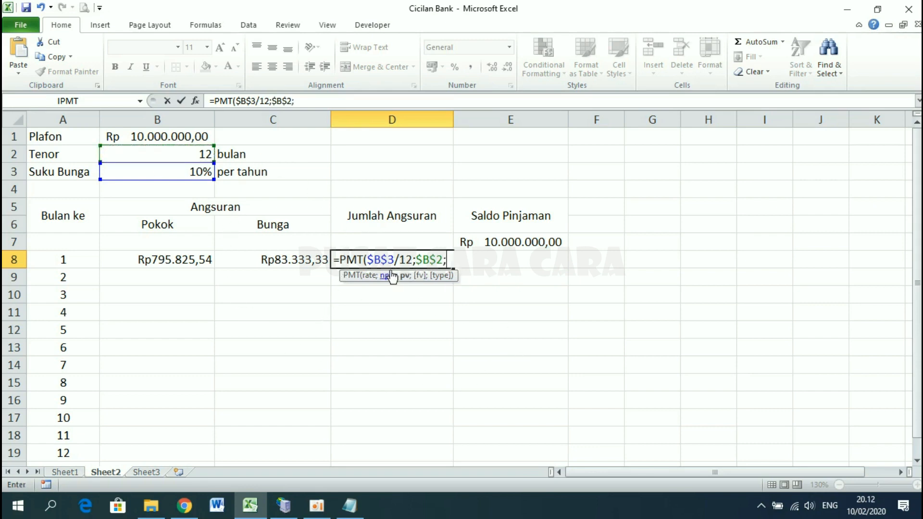
click(164, 136)
key(F4)
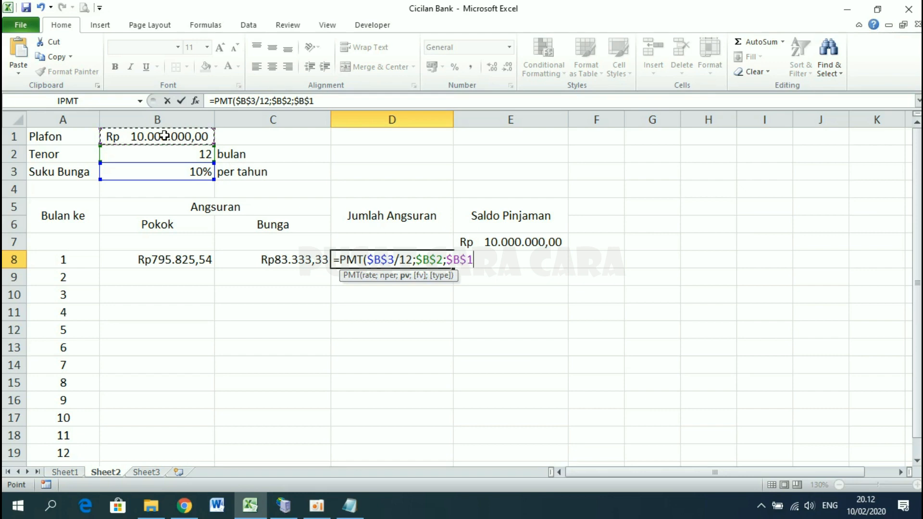
text())
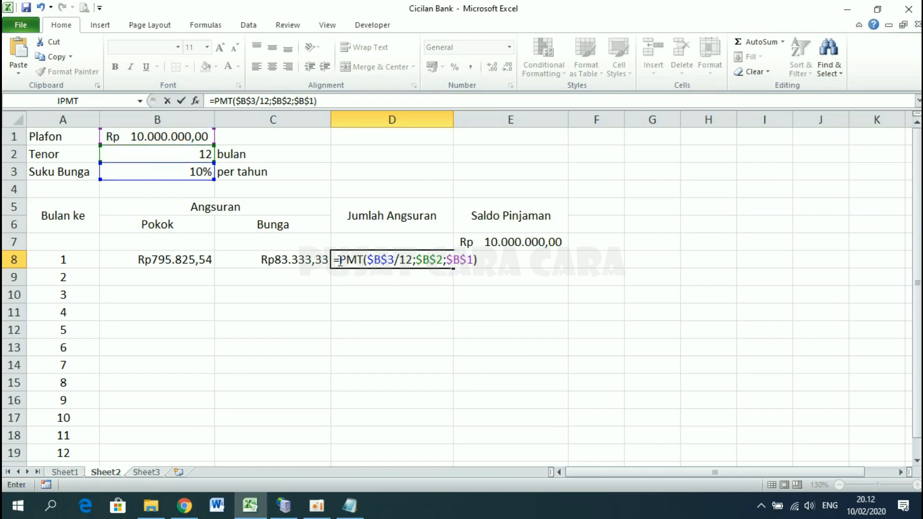
- Negate the Jumlah Angsuran formula in D8 so it reads =-PMT($B$3/12;$B$2;$B$1)
text(-)
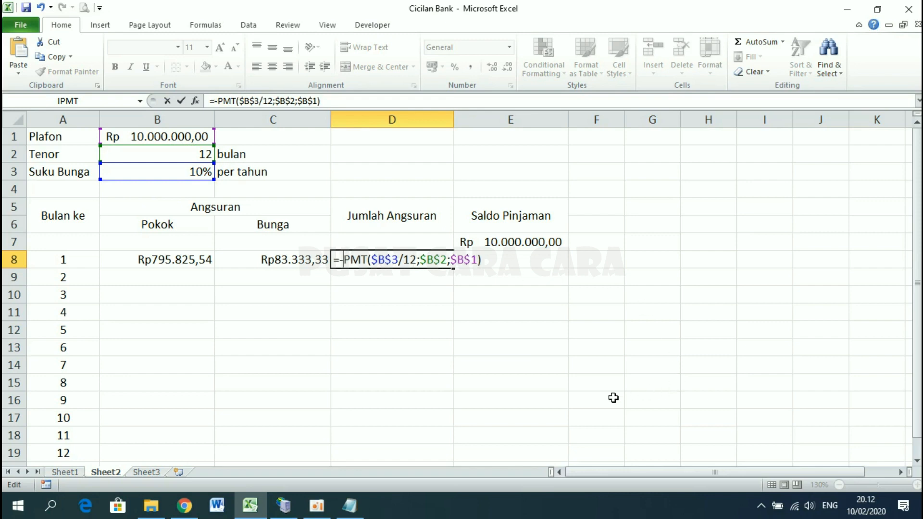
key(Return)
click(387, 260)
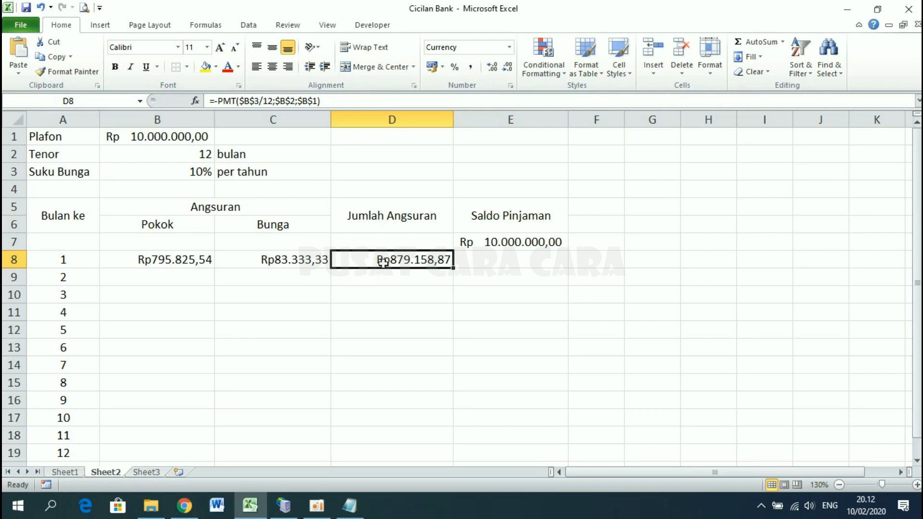
- Review the Pokok and Bunga cells in row 8 and clear the PMT formula from D8
click(184, 260)
click(272, 258)
click(390, 258)
key(Delete)
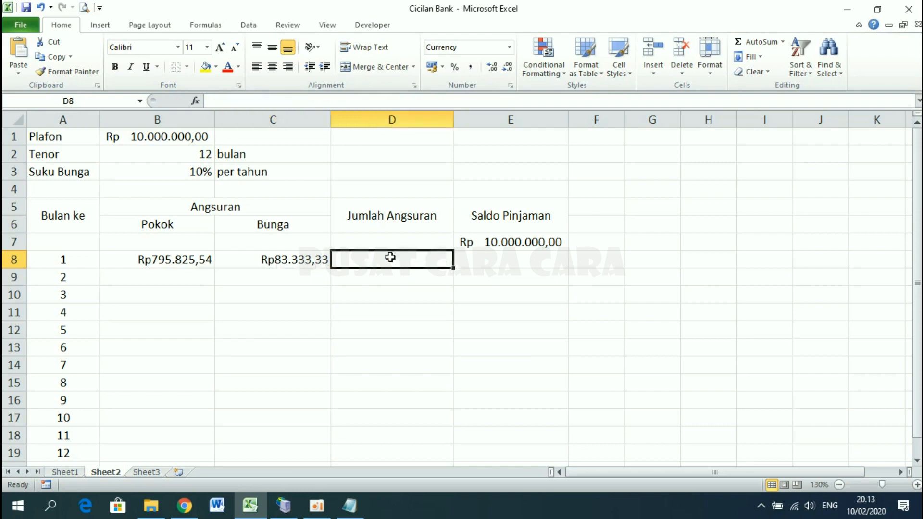
- Try the sum =B8+C8 in D8 as an alternative Jumlah Angsuran formula
text(=)
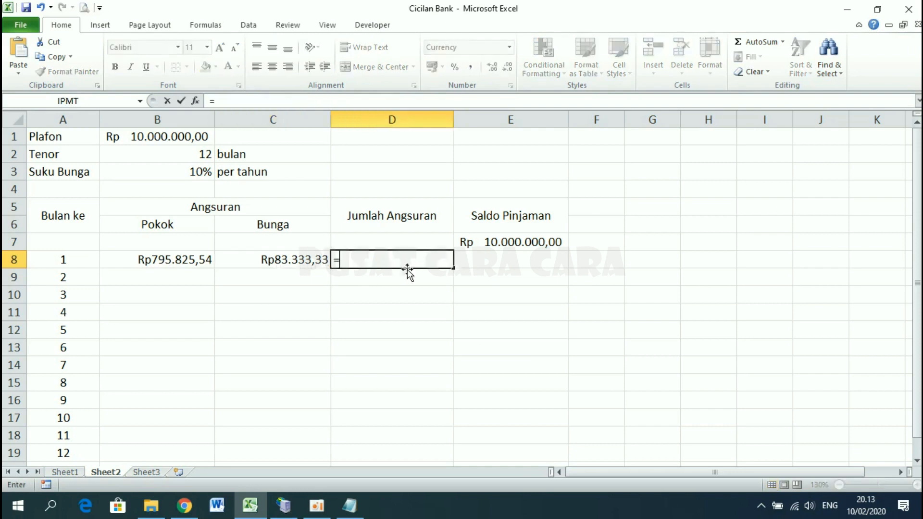
click(159, 259)
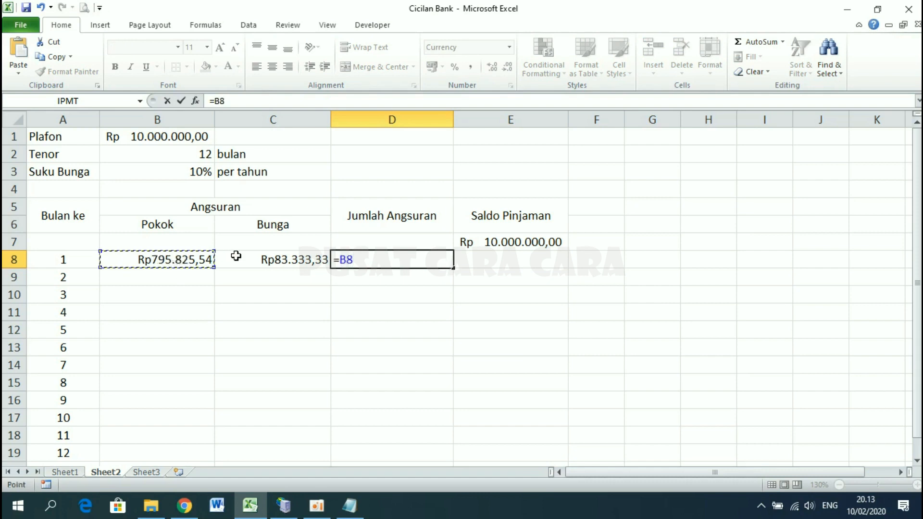
text(+)
click(277, 260)
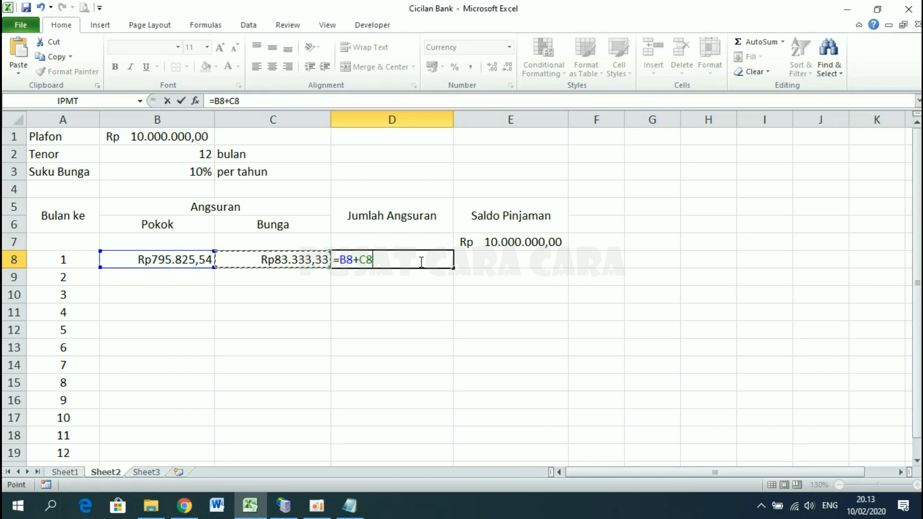
key(Return)
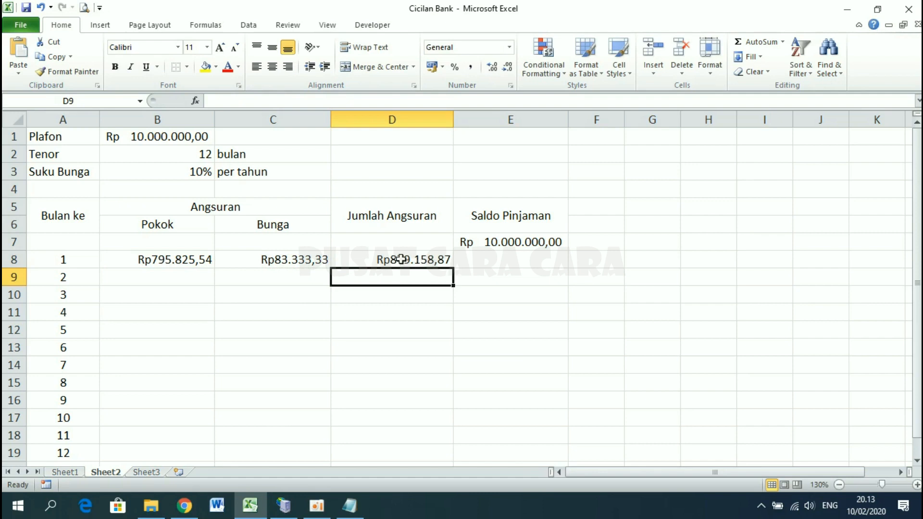
click(401, 260)
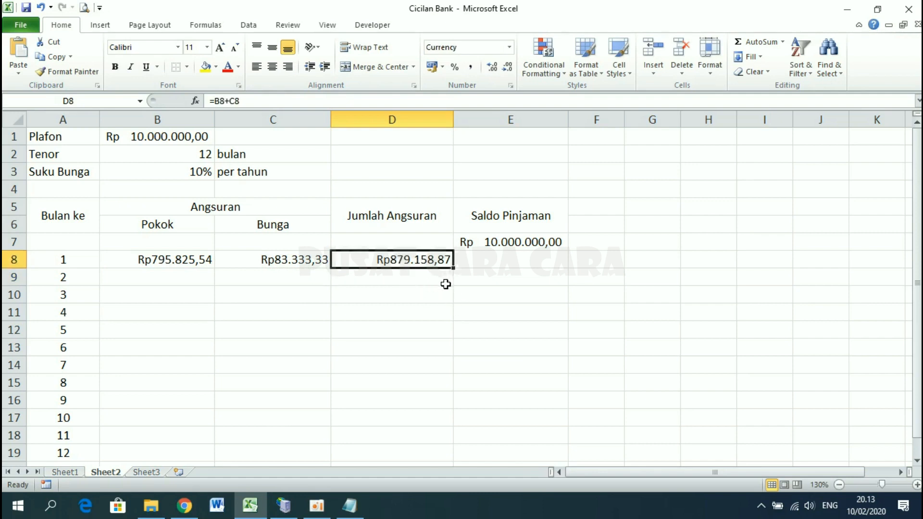
- Undo the sum entered in D8 and the earlier clearing to restore its PMT formula
key(ctrl+z)
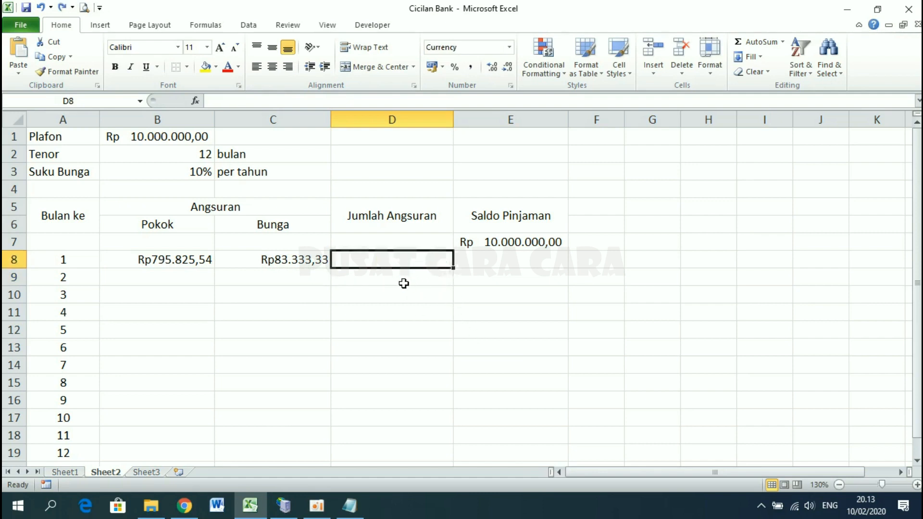
key(ctrl+z)
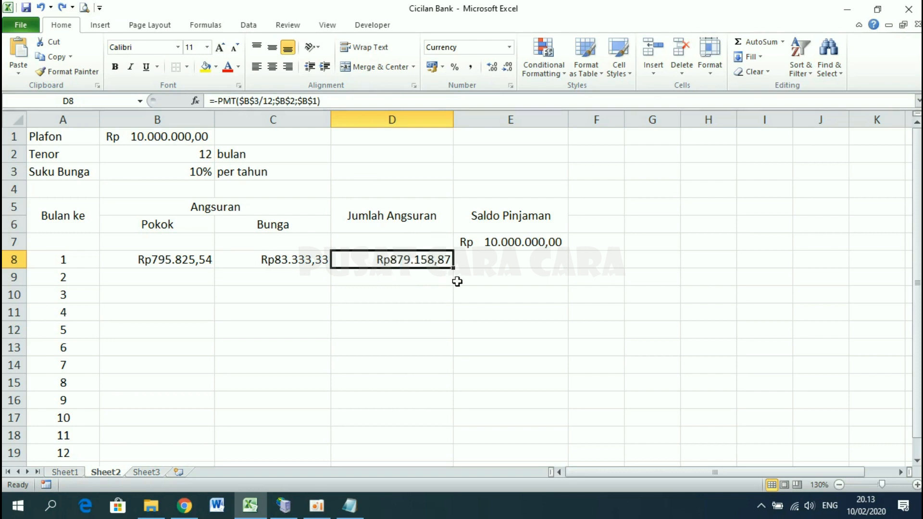
- Enter the formula =E7-B8 in E8 to calculate the Saldo Pinjaman for month 1
click(495, 261)
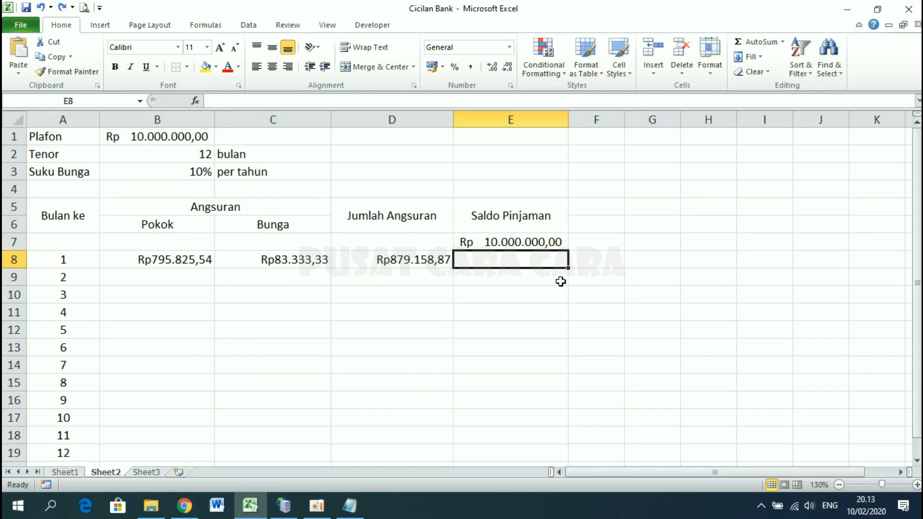
text(=)
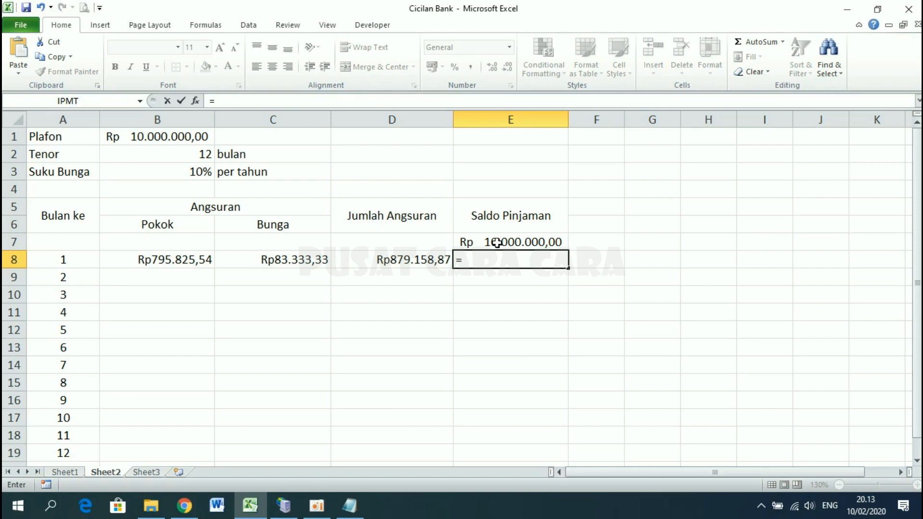
click(497, 243)
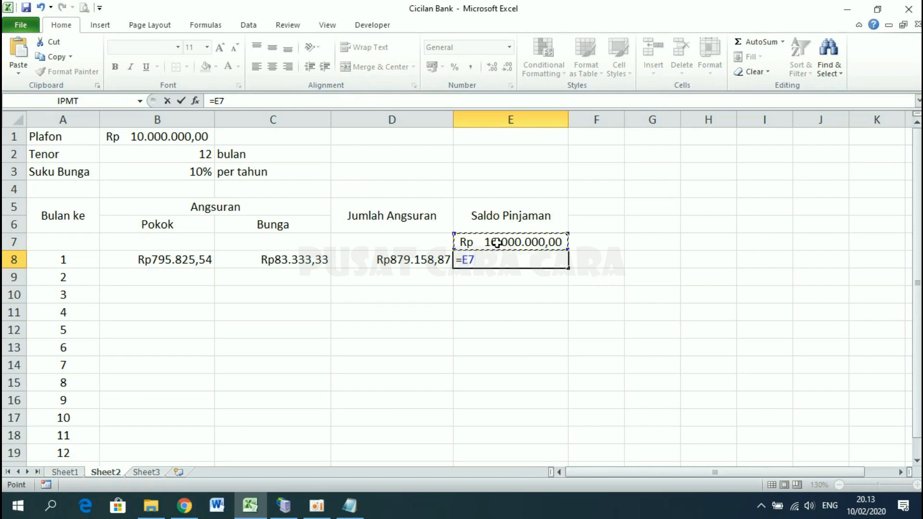
text(-)
click(159, 259)
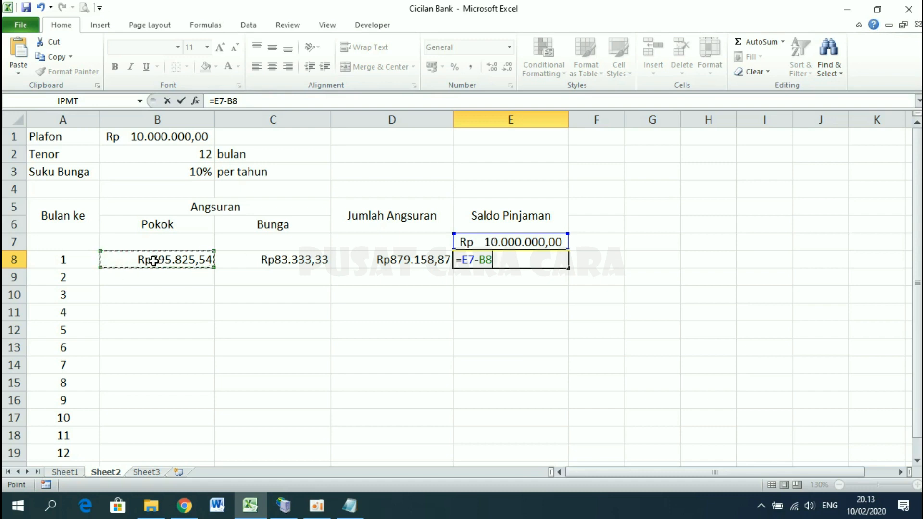
key(Return)
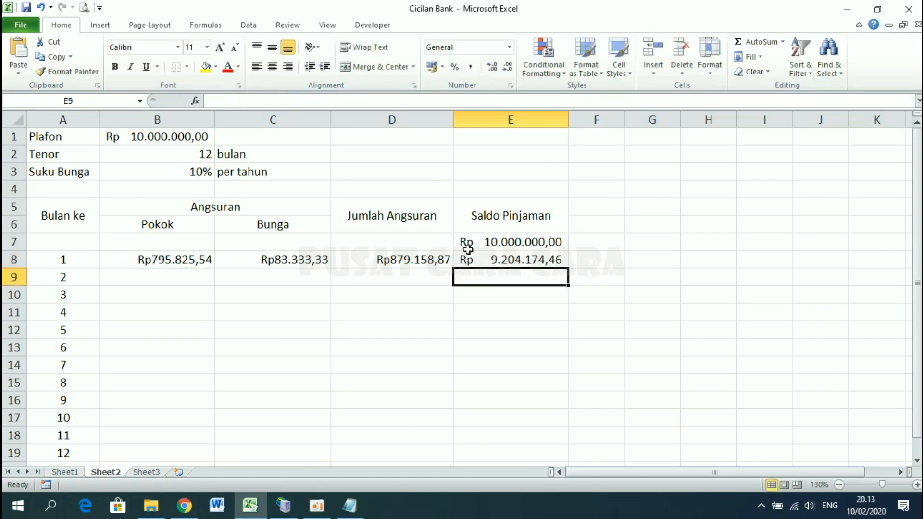
- Fill the month 1 formulas in B8:E8 down through row 19
click(193, 260)
click(269, 298)
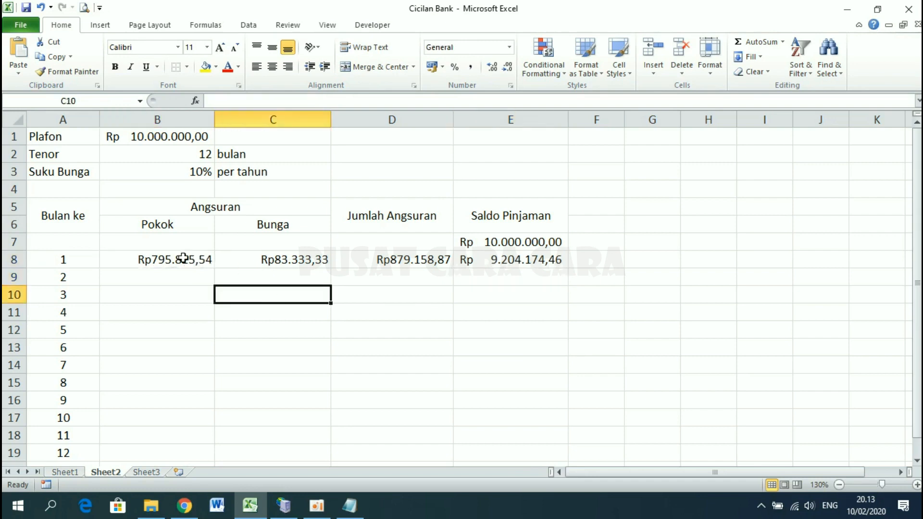
drag(174, 259, 489, 256)
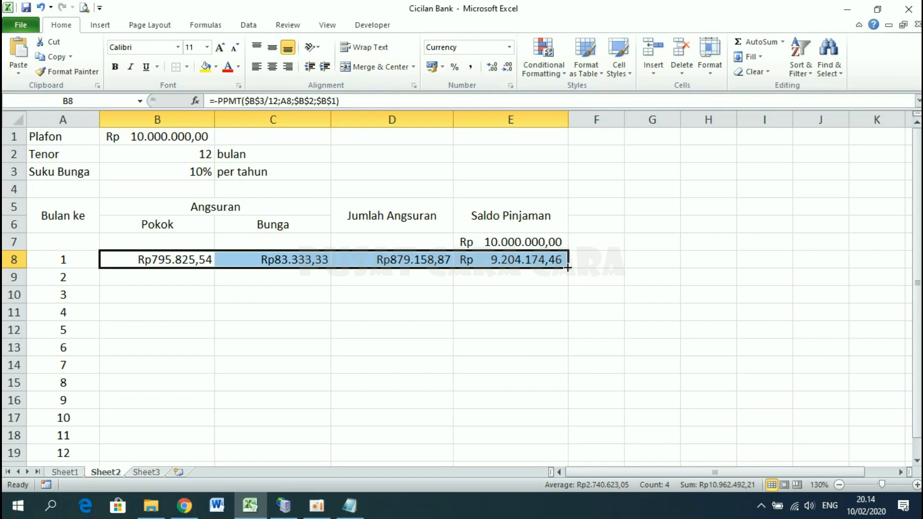
drag(567, 268, 568, 411)
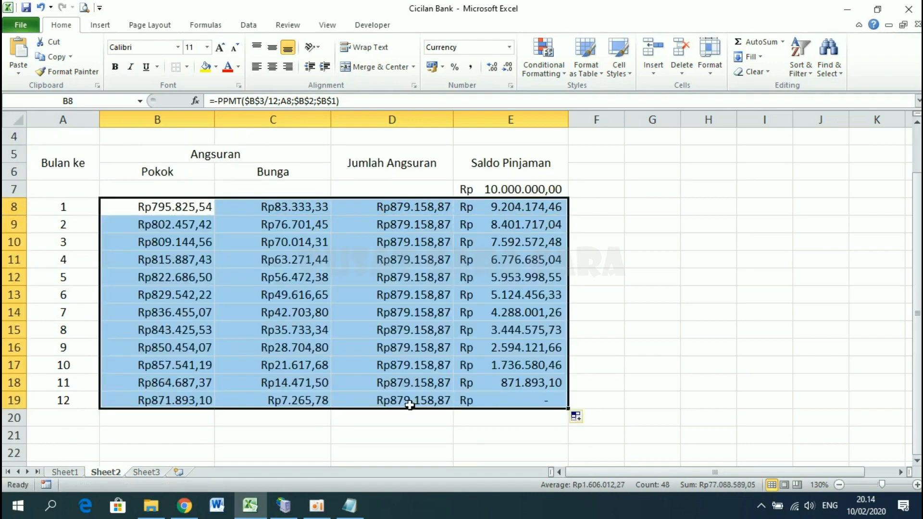
- Check the Tenor in B2 against the month 12 row and inspect its Saldo Pinjaman in E19
scroll(410, 405, up, 1)
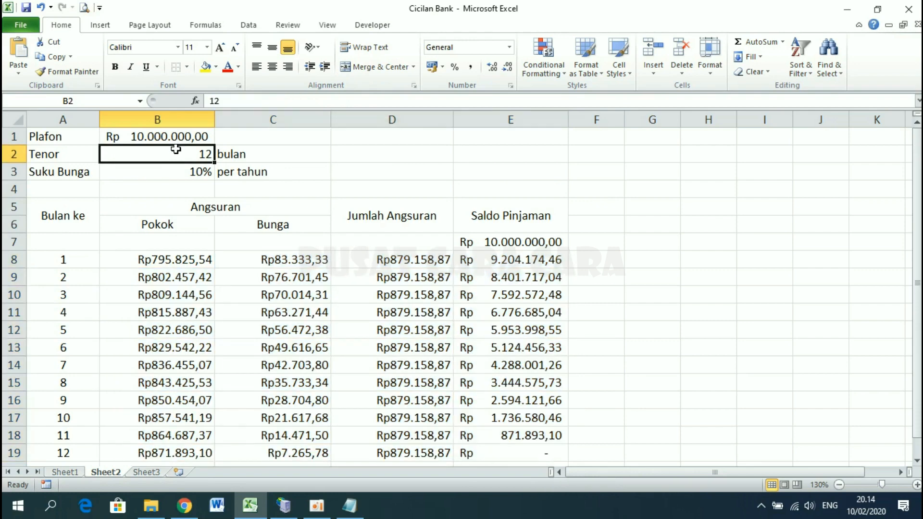
click(176, 149)
scroll(454, 312, down, 3)
scroll(454, 313, up, 2)
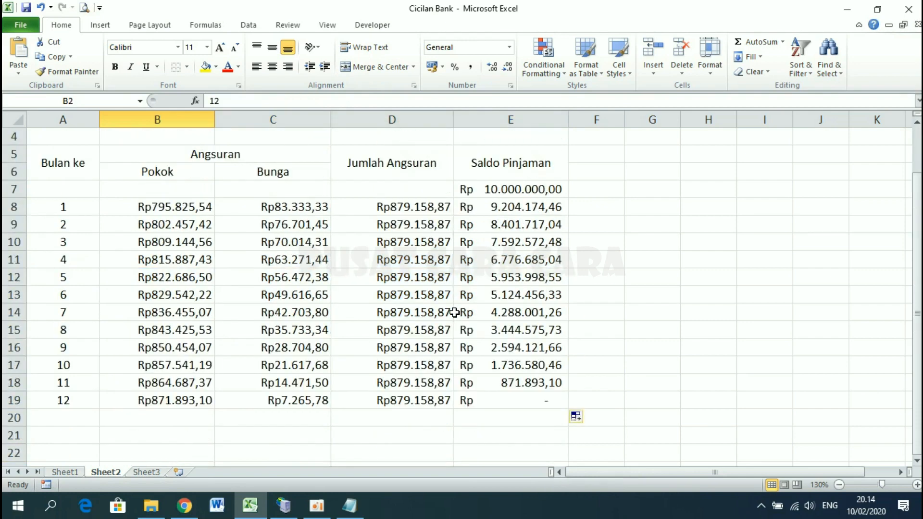
drag(41, 400, 502, 406)
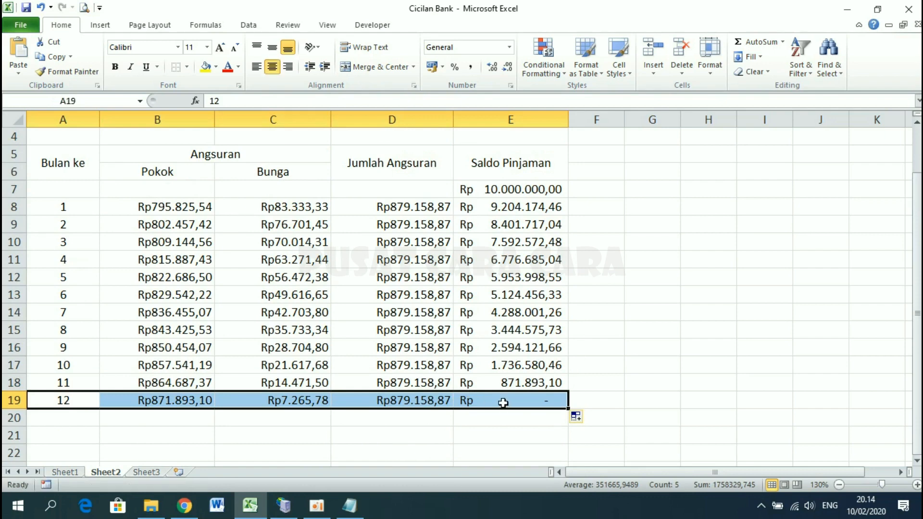
click(502, 403)
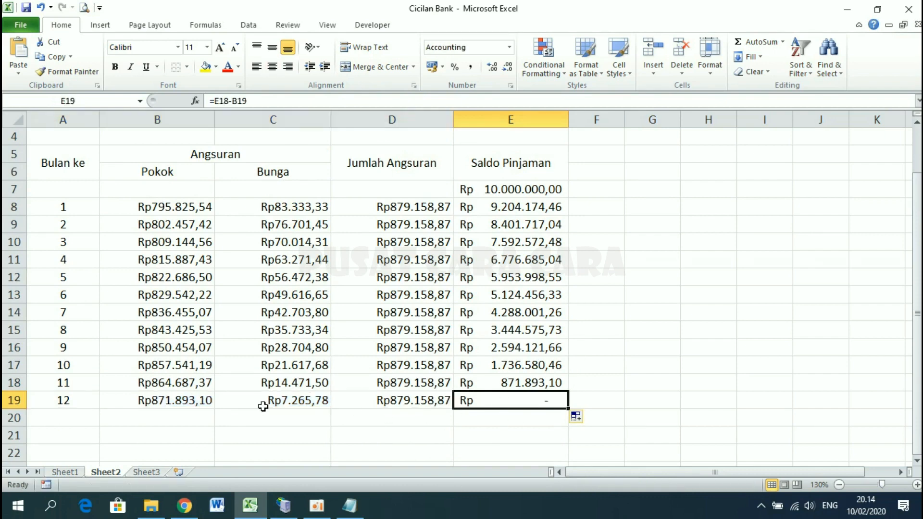
- Total the Pokok column in B20 with =SUM(B8:B19)
click(153, 417)
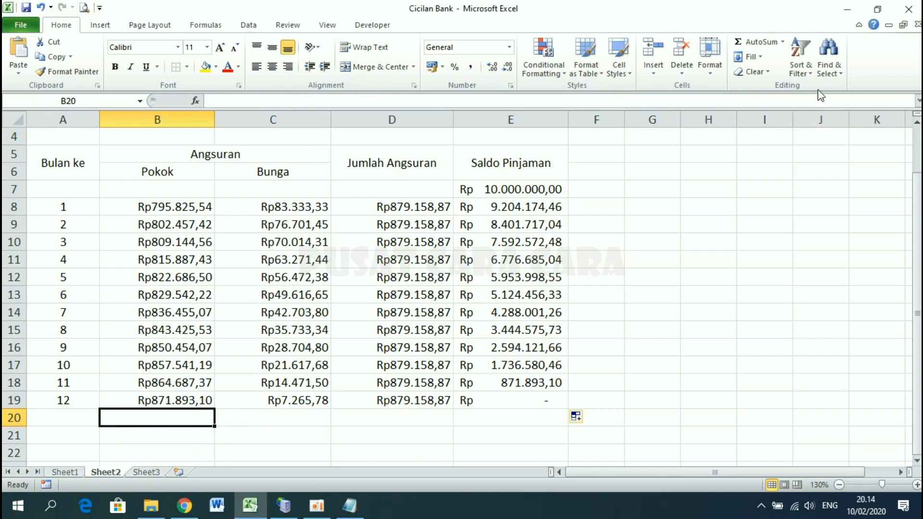
click(760, 42)
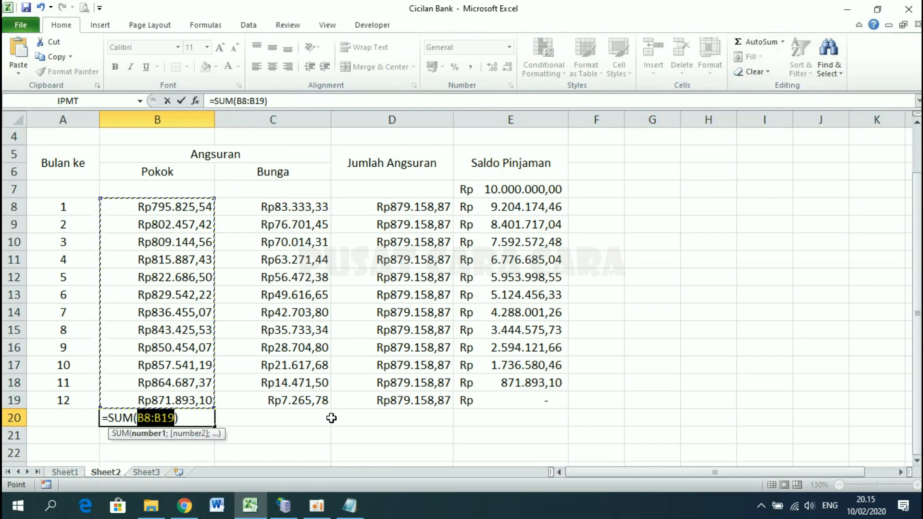
key(Return)
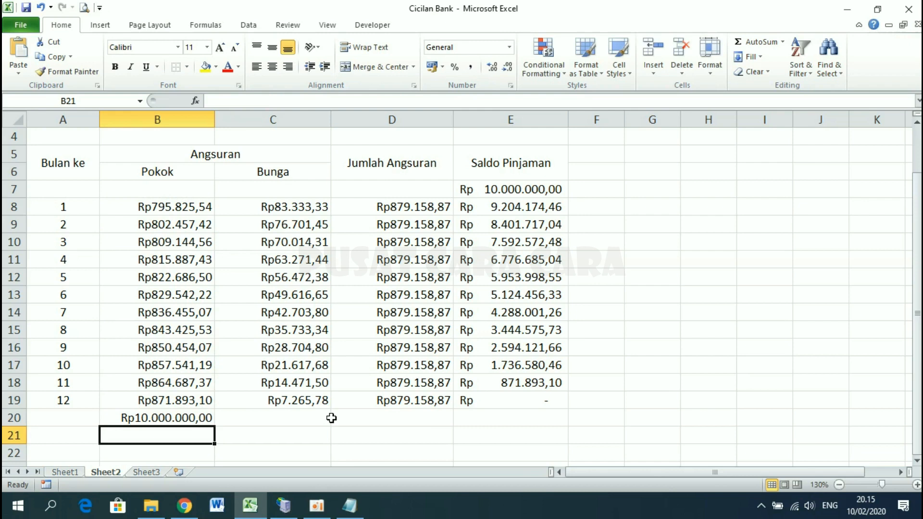
click(167, 418)
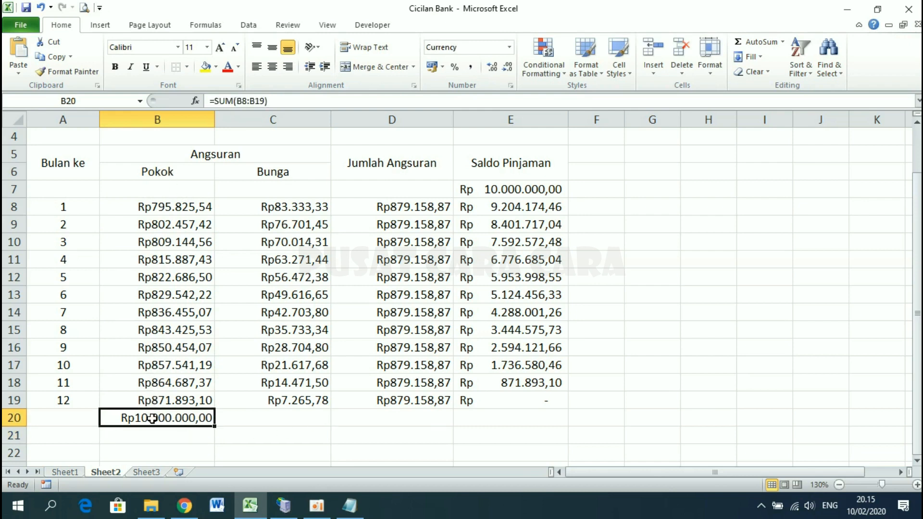
- Extend the B20 total across to C20 and D20 and check the Pokok, Bunga and Jumlah Angsuran totals
click(283, 421)
click(371, 422)
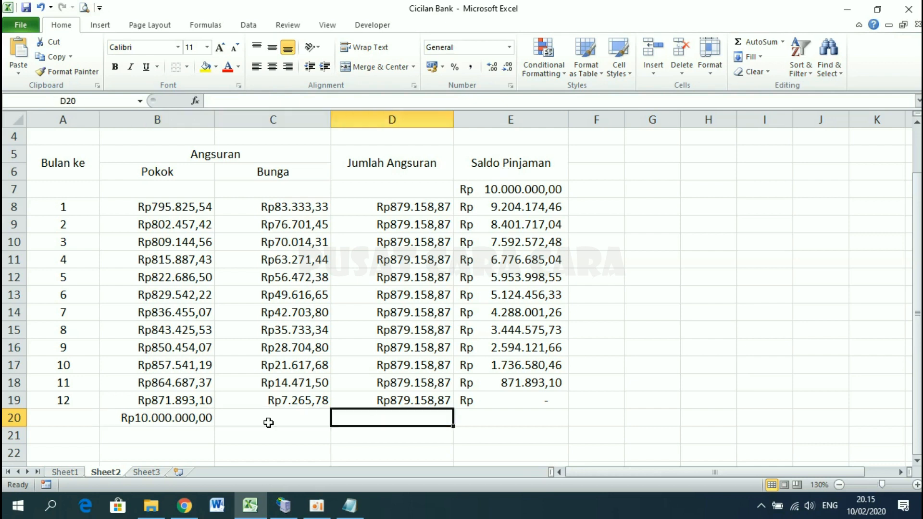
click(179, 418)
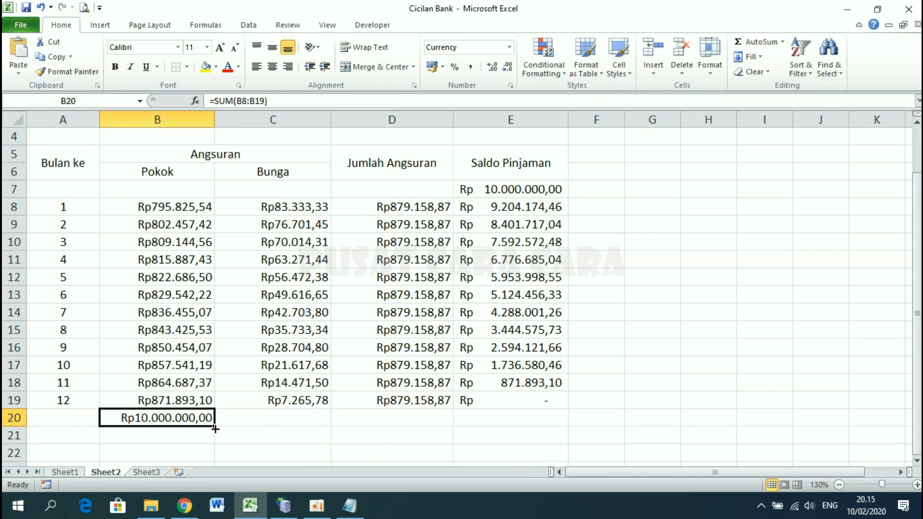
drag(214, 428, 420, 419)
click(266, 419)
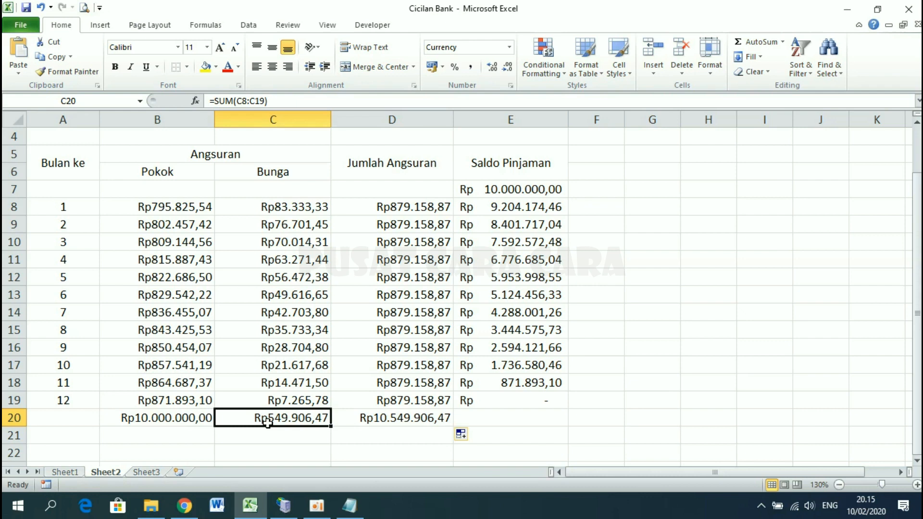
click(151, 416)
click(275, 419)
click(401, 420)
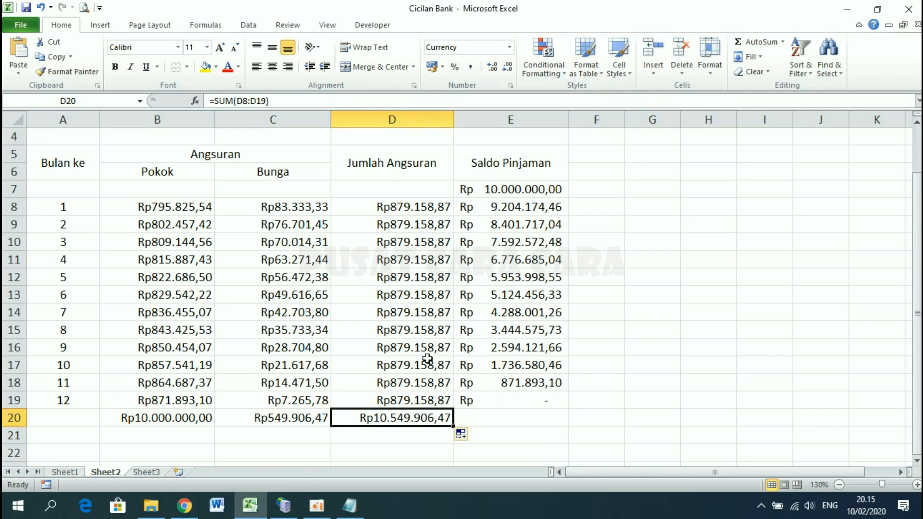
- Enter the label "Angsuran per bulan" in D1
scroll(411, 232, down, 2)
scroll(411, 233, up, 3)
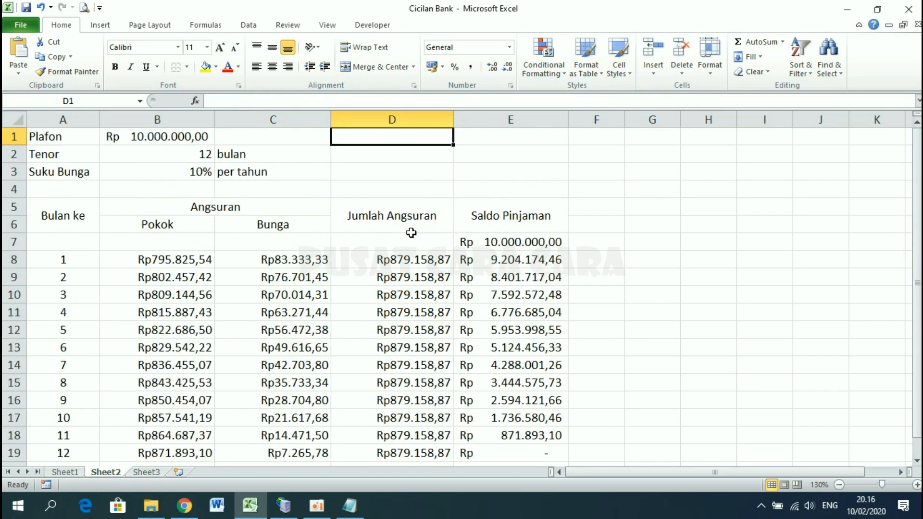
text(a)
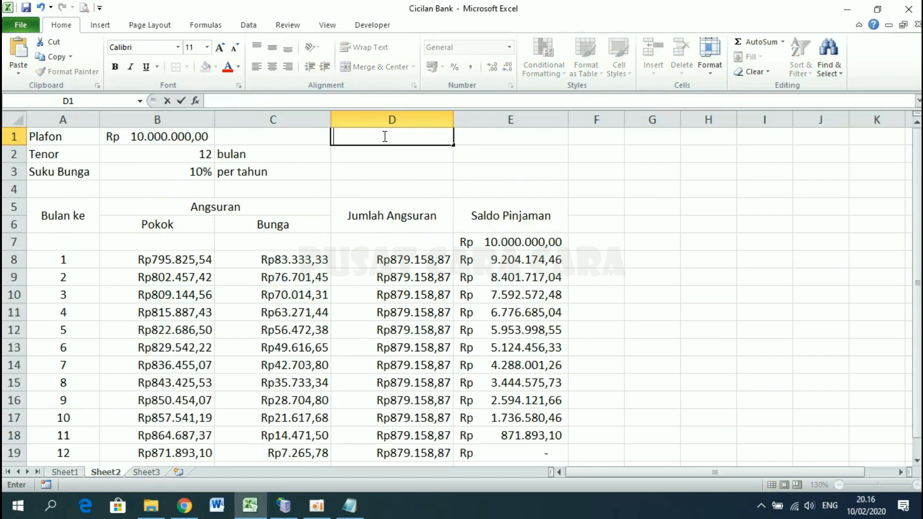
text(ngsuran per bulan)
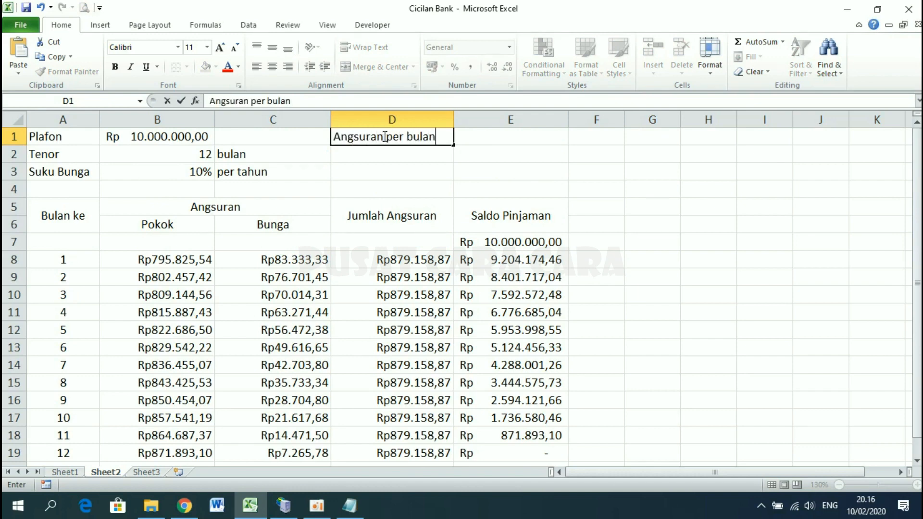
key(Return)
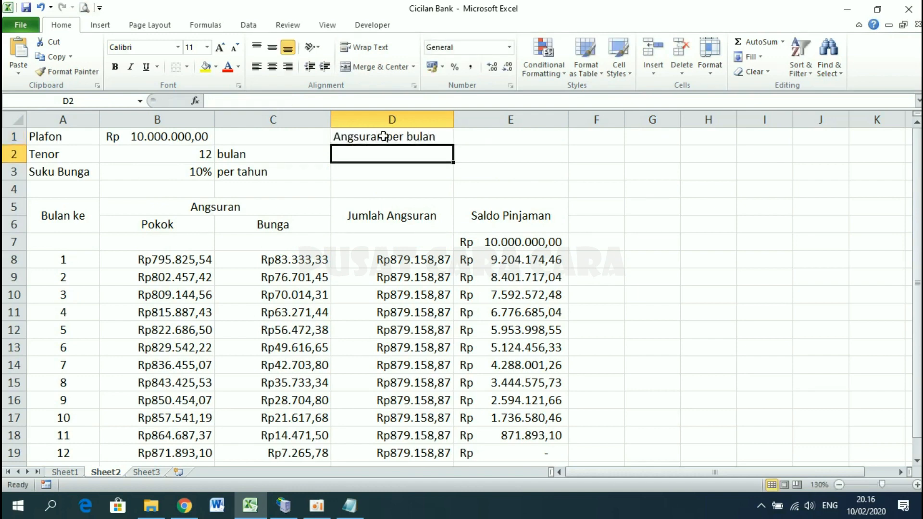
- Copy the formula text =-PMT($B$3/12;$B$2;$B$1) from D8 and leave the cell's formula as it is
click(504, 136)
click(396, 261)
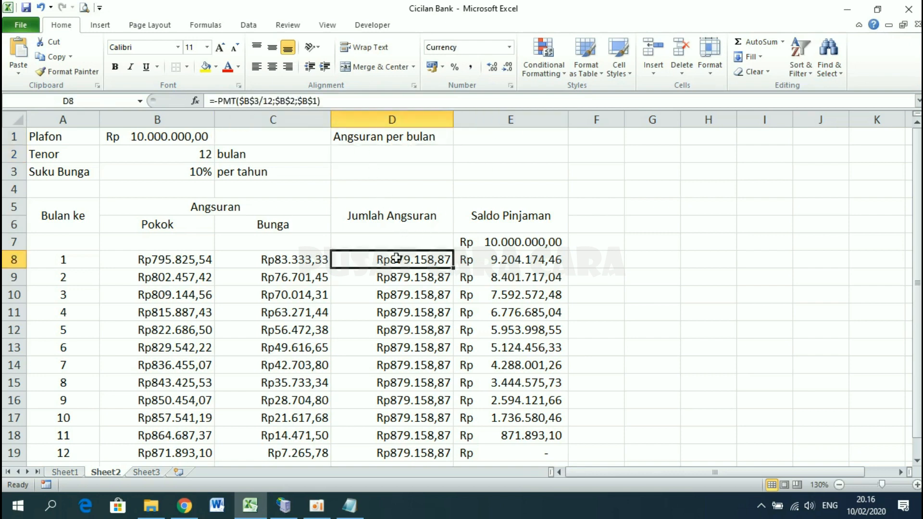
double_click(406, 255)
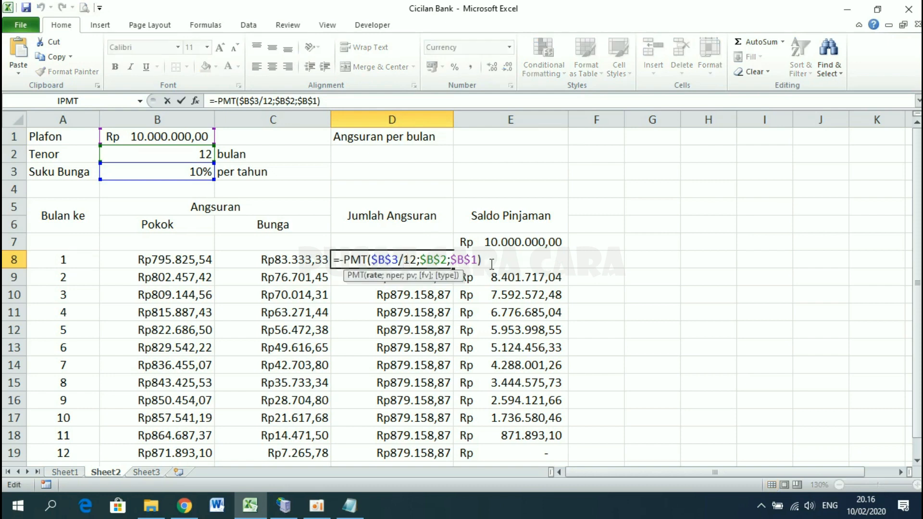
drag(491, 261, 325, 259)
key(ctrl+c)
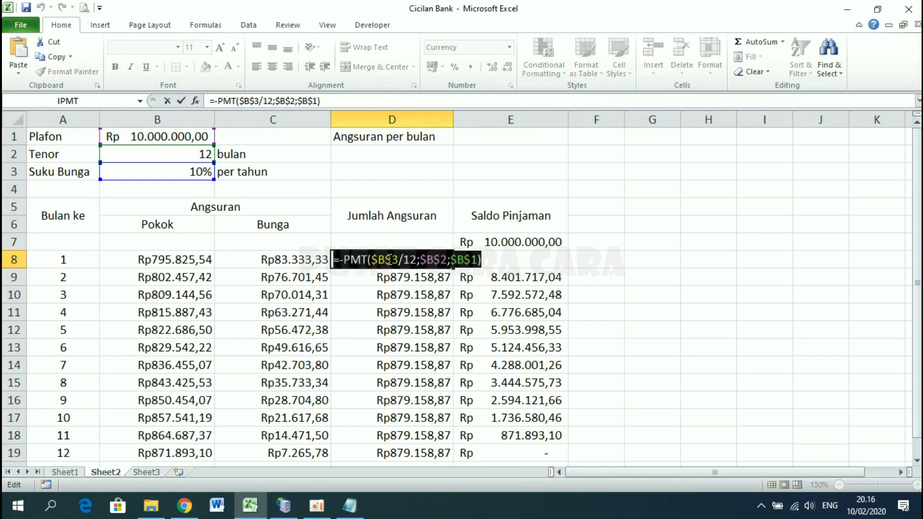
key(Return)
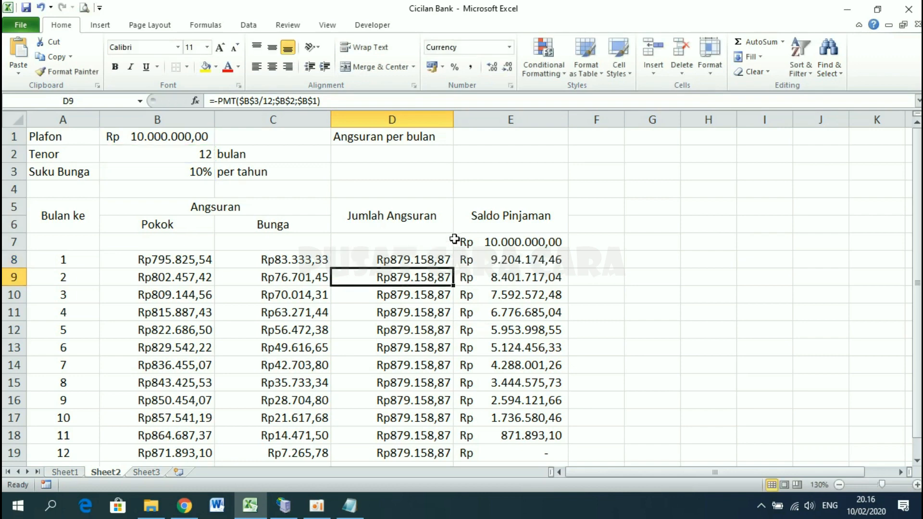
- Paste the formula =-PMT($B$3/12;$B$2;$B$1) into E1, beside the Angsuran per bulan label
click(492, 138)
double_click(493, 138)
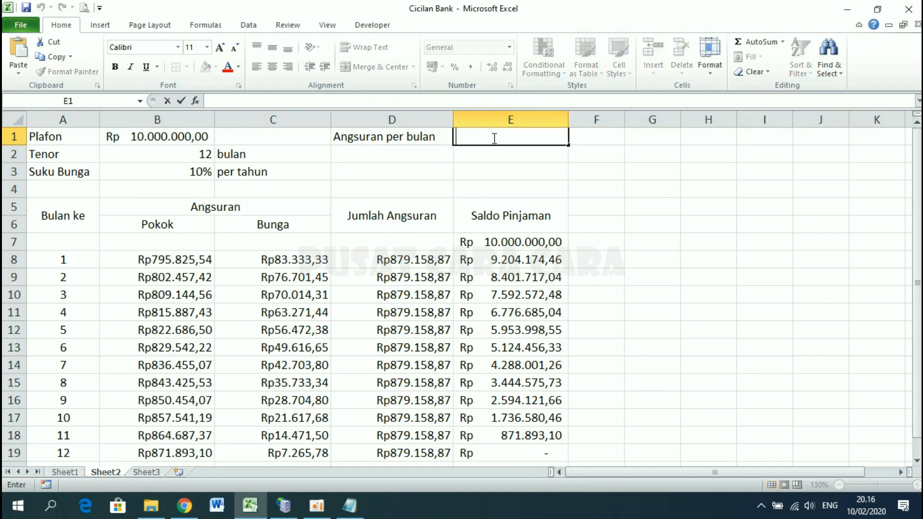
key(ctrl+v)
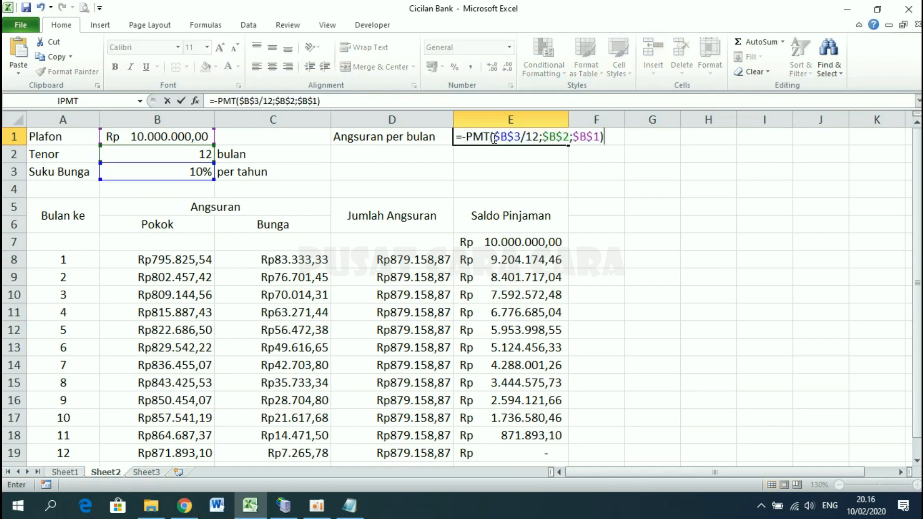
key(Return)
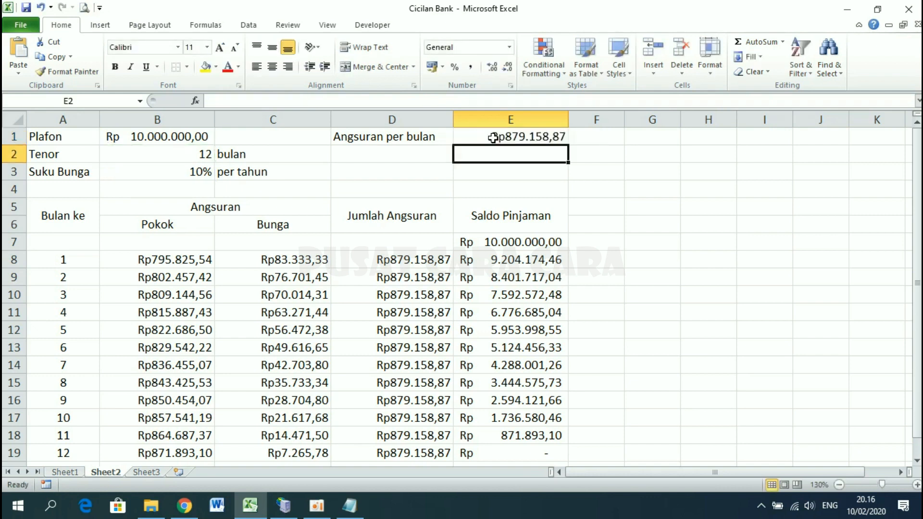
click(524, 138)
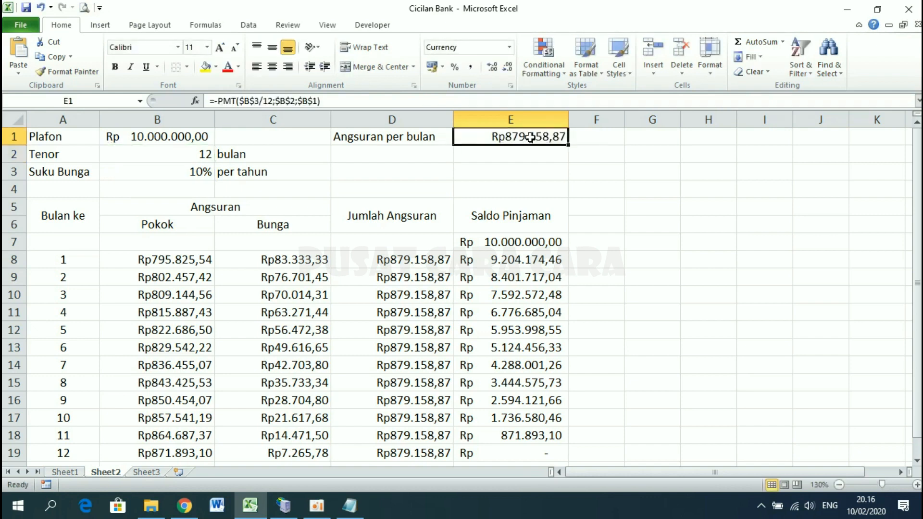
- Set the Plafon in B1 to 20.000.000 and check the loan inputs, recalculated installments and column totals
click(165, 137)
text(2)
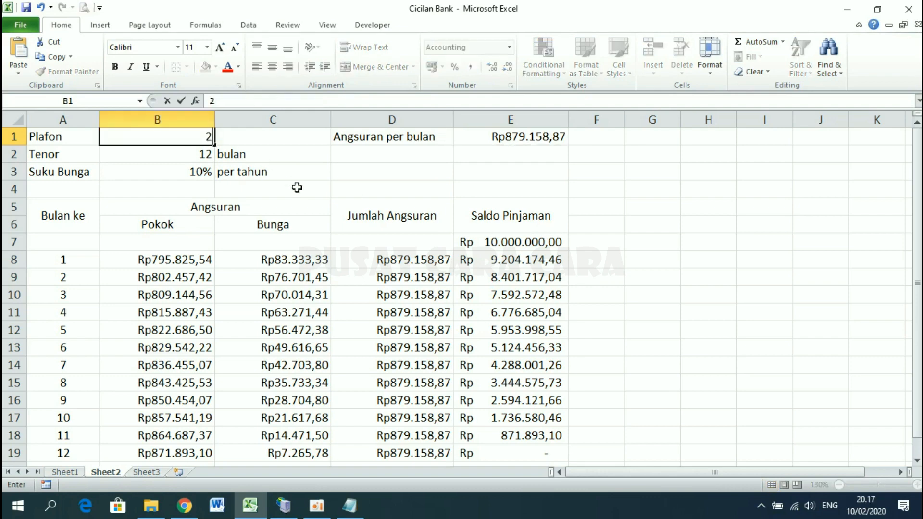
text(0.000.000)
key(Return)
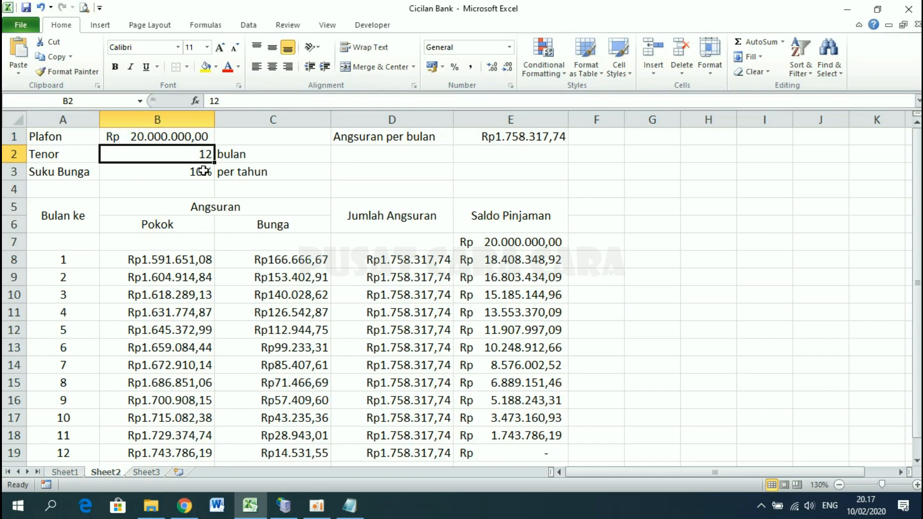
click(162, 136)
click(181, 150)
click(188, 171)
scroll(188, 171, down, 1)
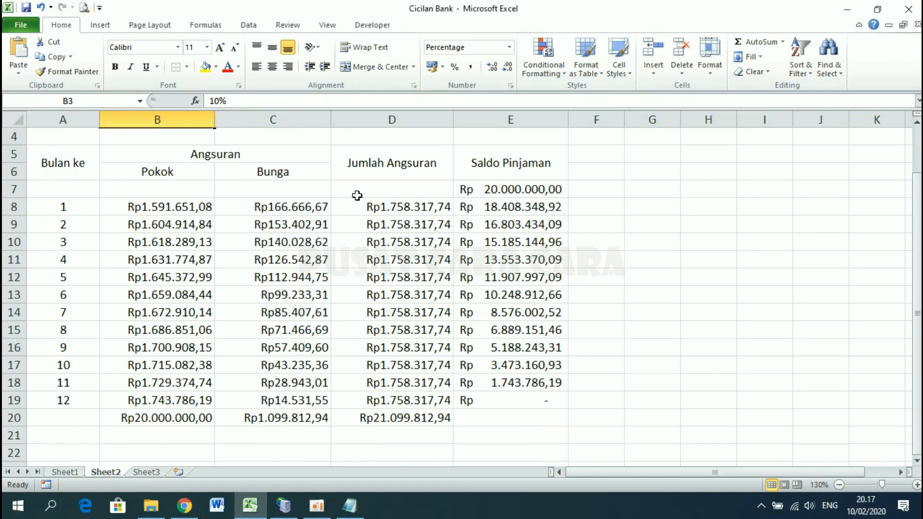
click(408, 207)
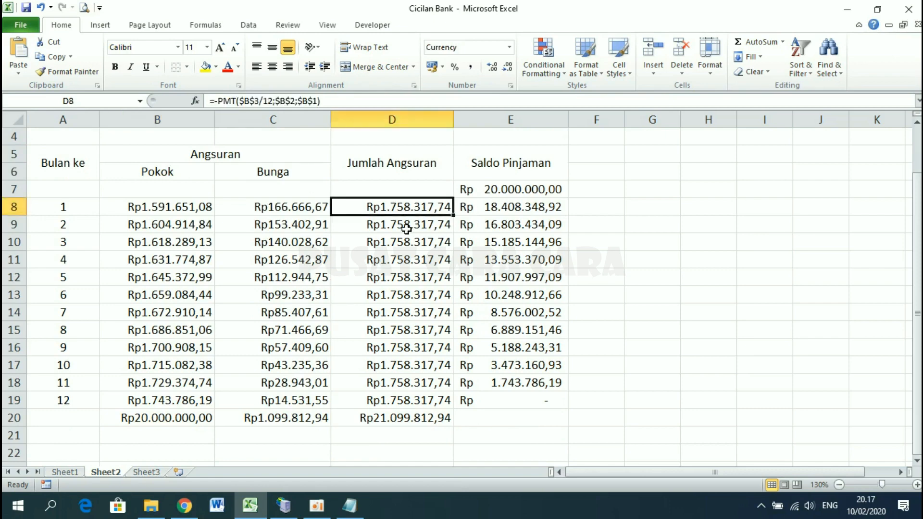
- Set the Tenor in B2 to 24 months
scroll(406, 230, up, 1)
click(189, 153)
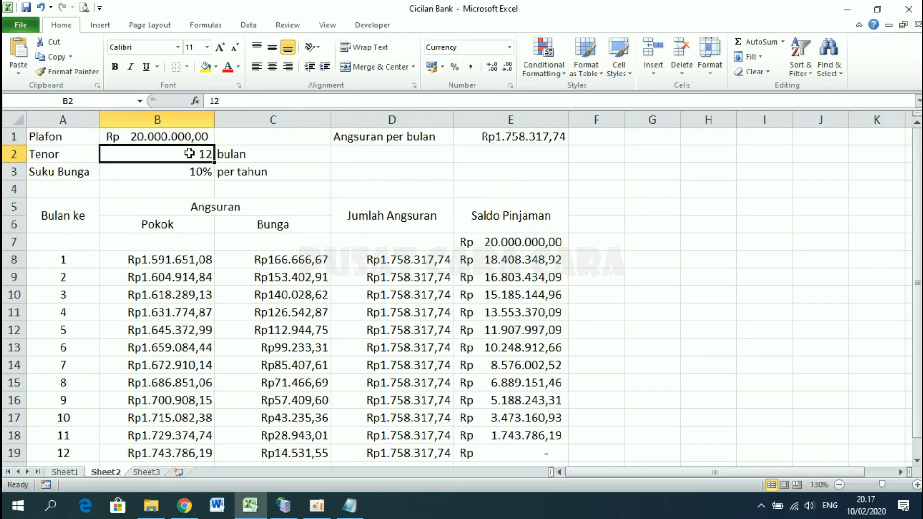
text(2)
key(Return)
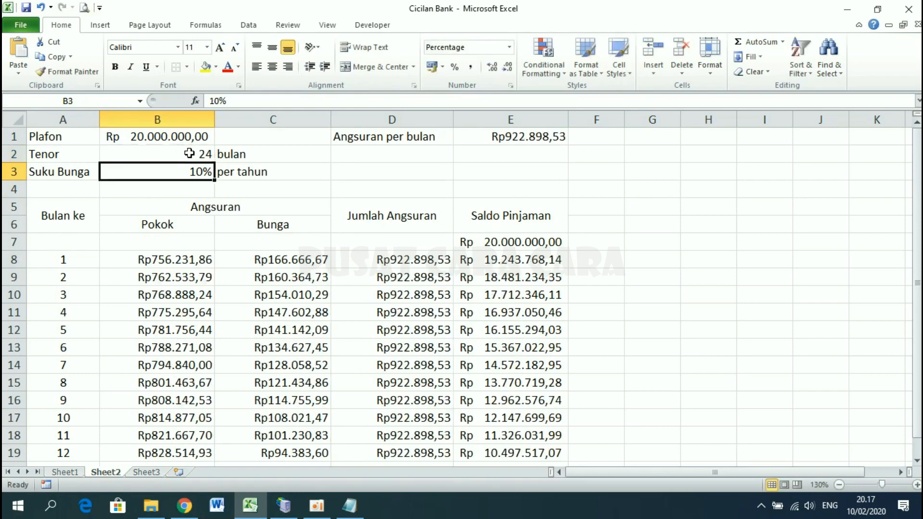
- Set the Plafon in B1 to 50.000.000 and review the Suku Bunga and Tenor cells
click(158, 137)
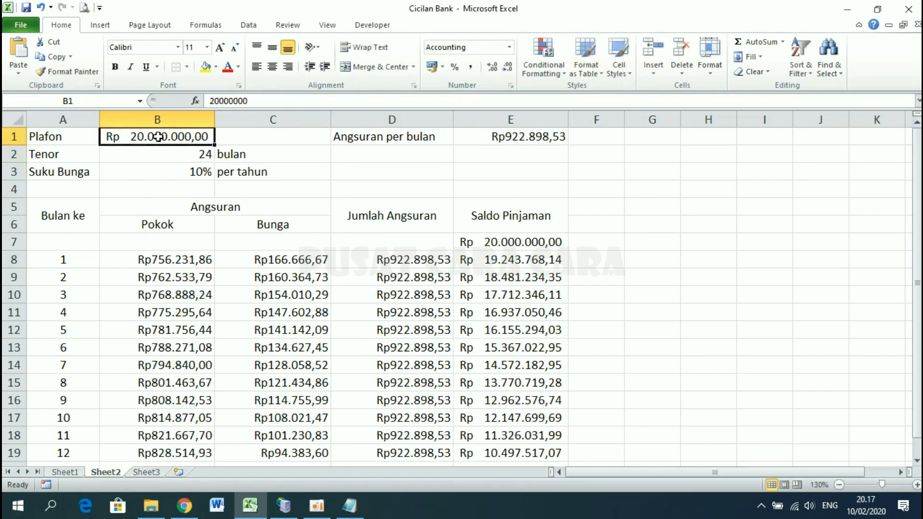
text(50.000.000)
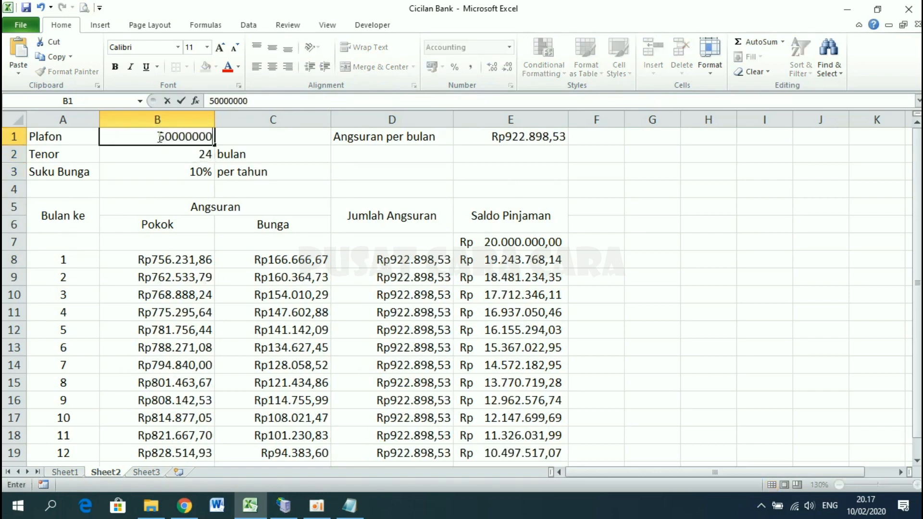
key(Return)
click(183, 172)
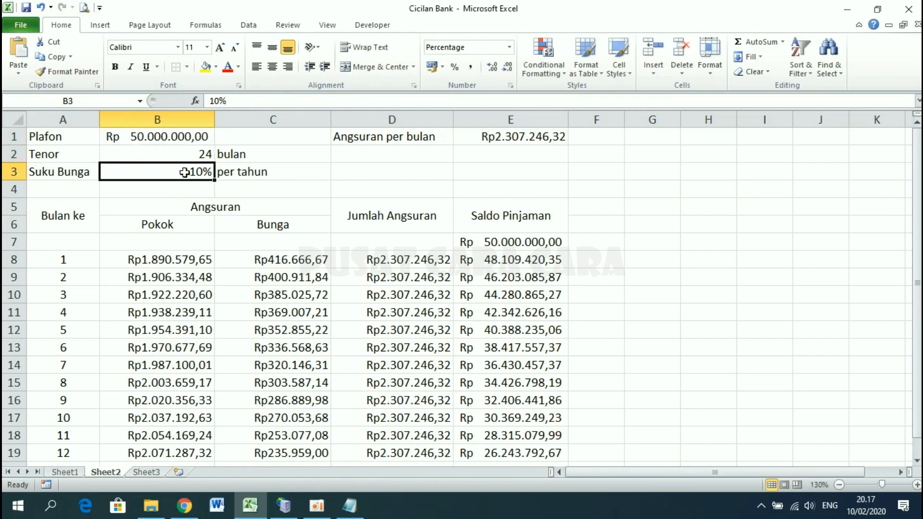
key(Up)
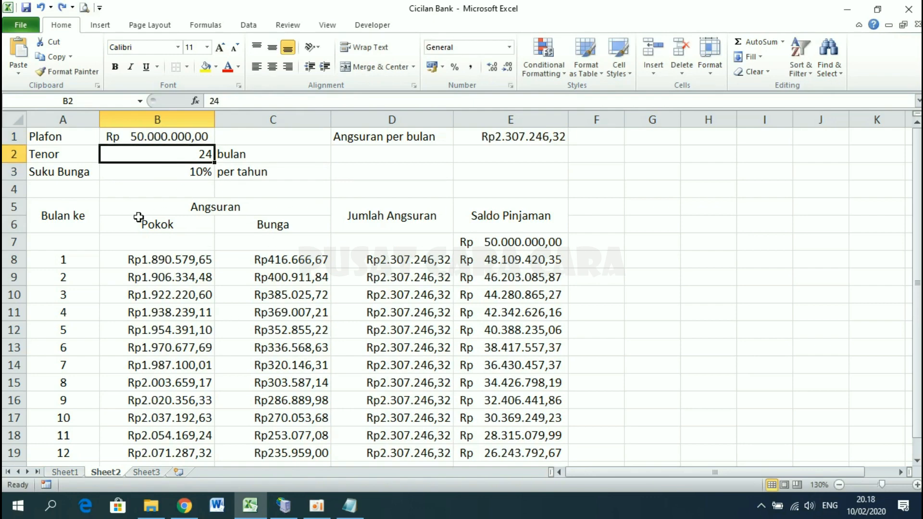
- Extend the Bulan ke number series from A18:A19 down to month 24 in A31
scroll(91, 369, down, 2)
click(89, 369)
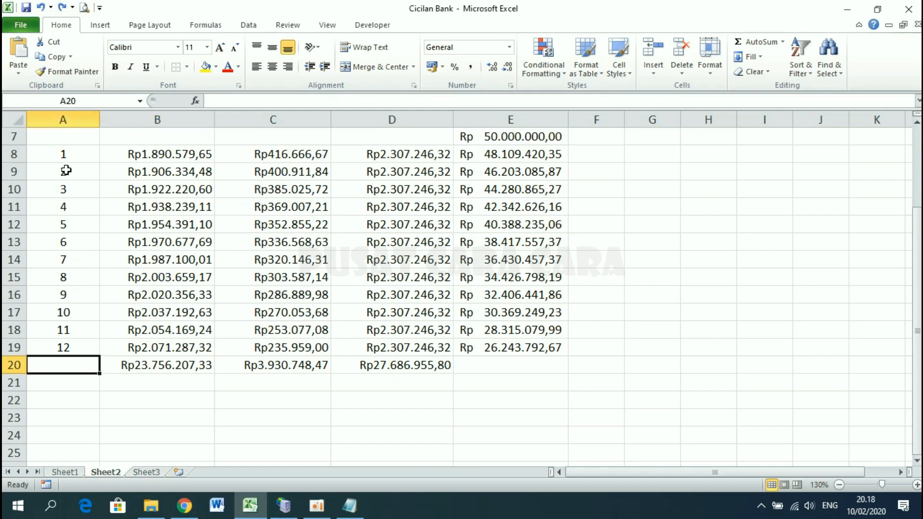
drag(78, 329, 104, 479)
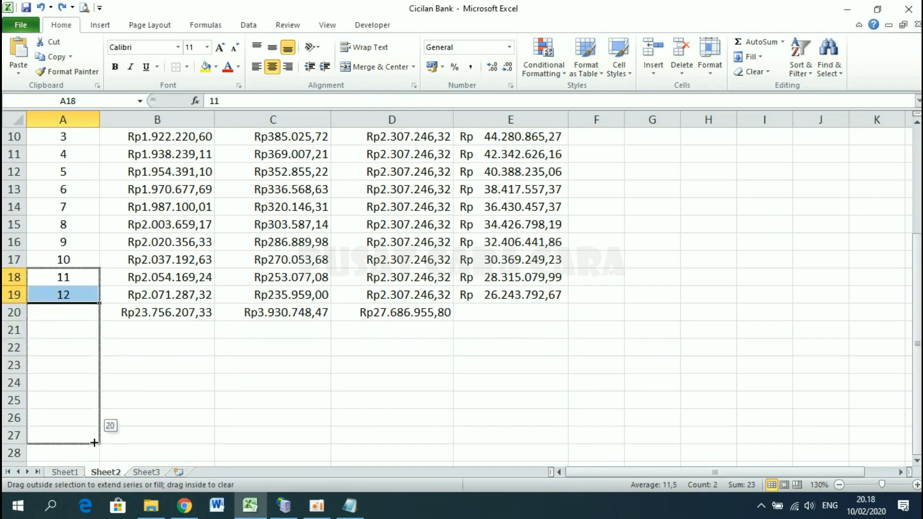
mouse_move(94, 442)
mouse_down()
mouse_move(96, 464)
mouse_move(95, 438)
mouse_up()
scroll(327, 256, up, 5)
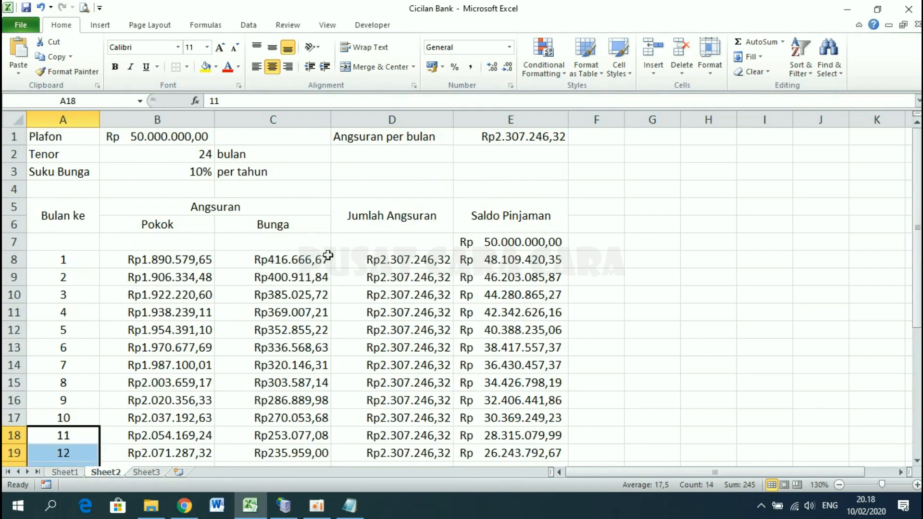
- Fill the formulas in B8:E8 down to row 31 and check the final Saldo Pinjaman in E31
click(169, 262)
drag(169, 262, 513, 266)
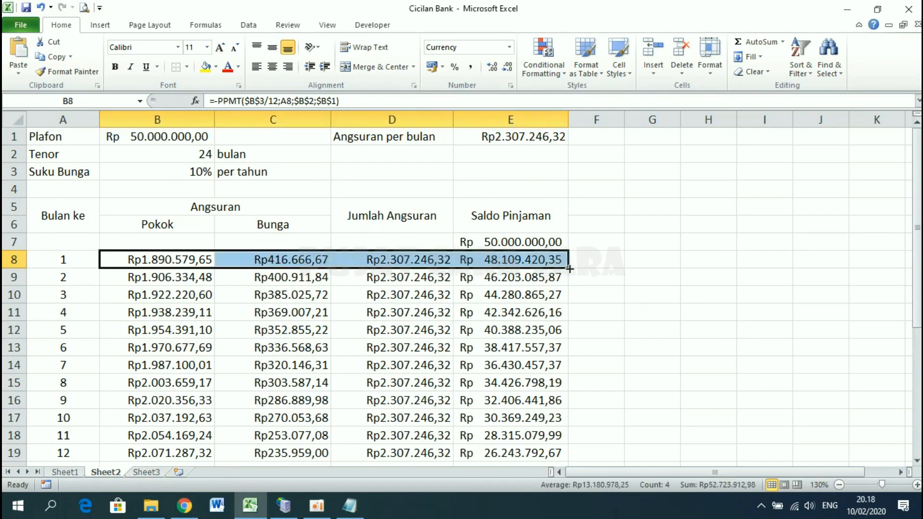
drag(569, 269, 569, 438)
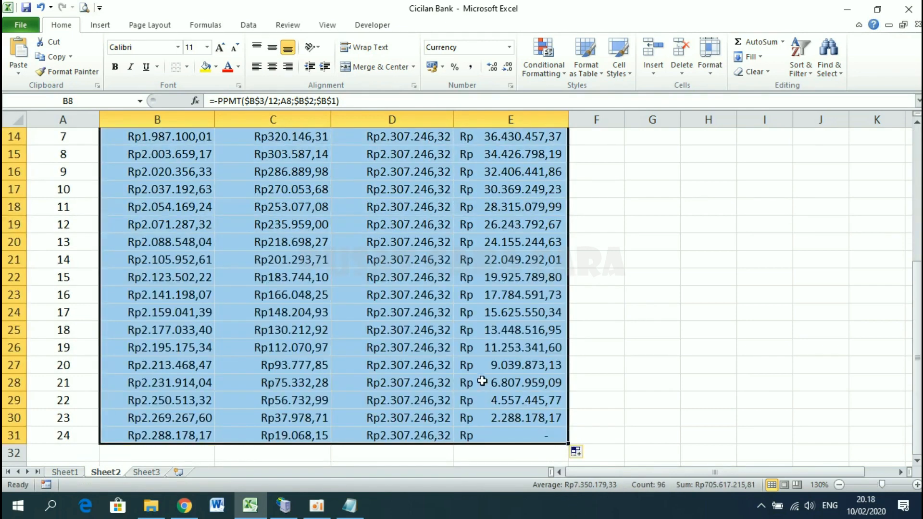
click(511, 429)
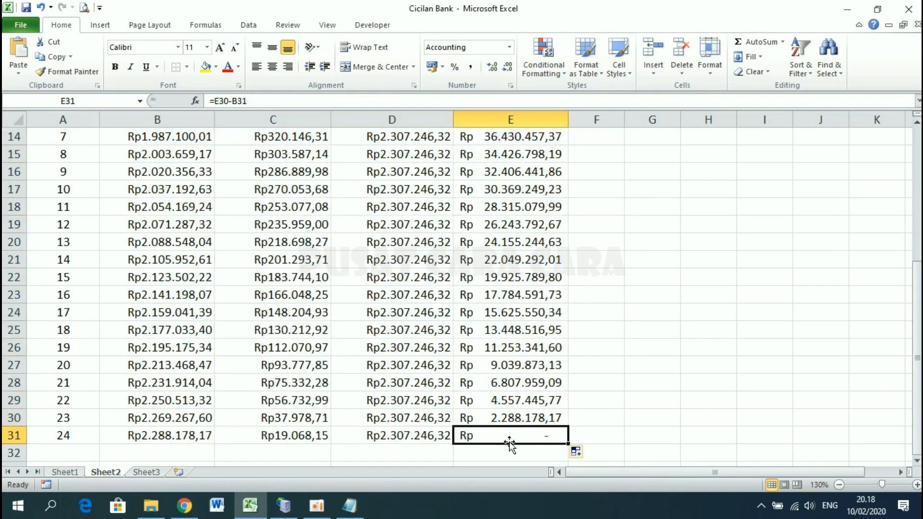
scroll(359, 436, up, 5)
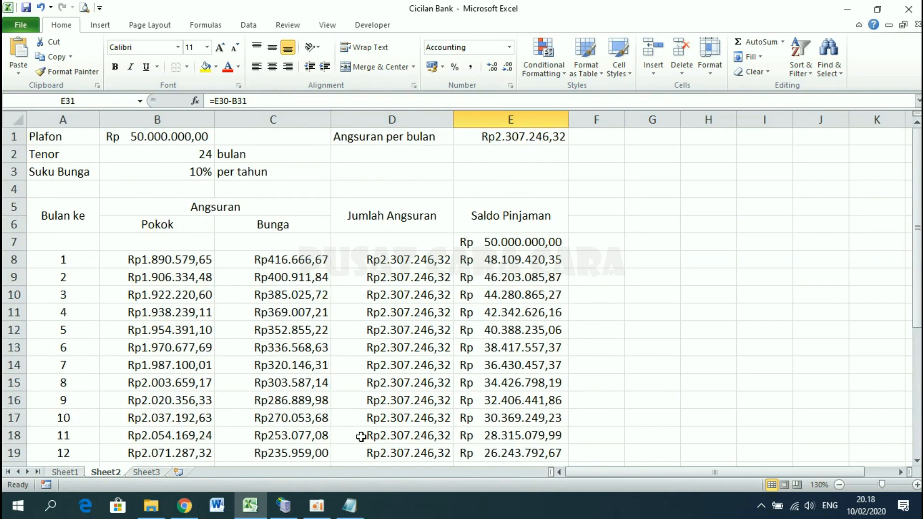
- Make the loan inputs in B1:B3 and the monthly installment amount in E1 bold
click(390, 259)
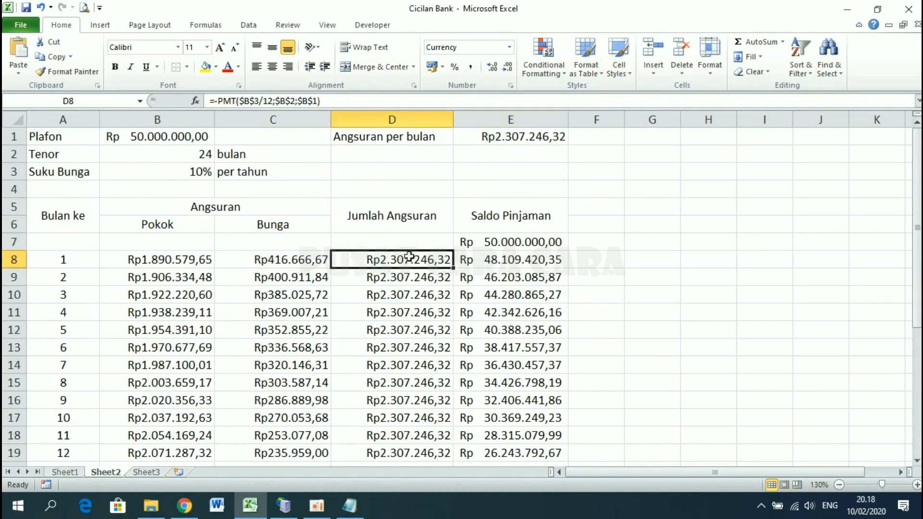
drag(154, 138, 161, 171)
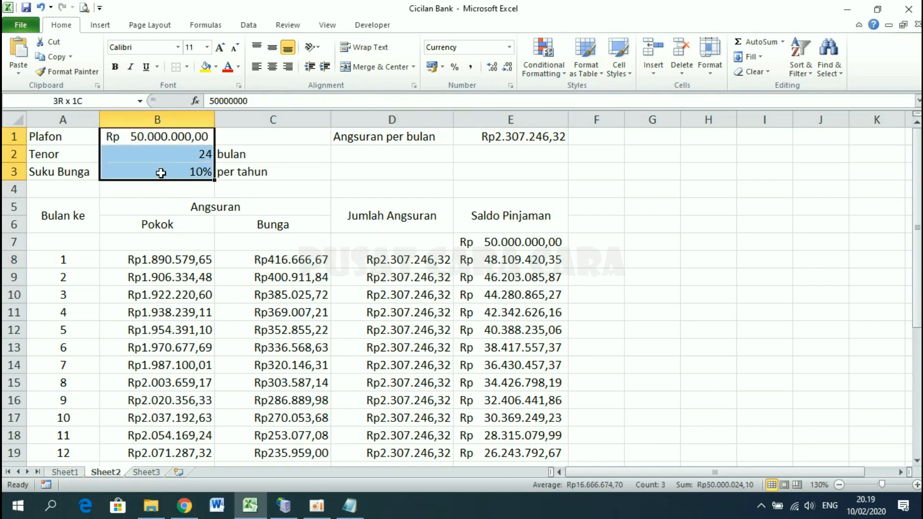
click(115, 66)
click(504, 136)
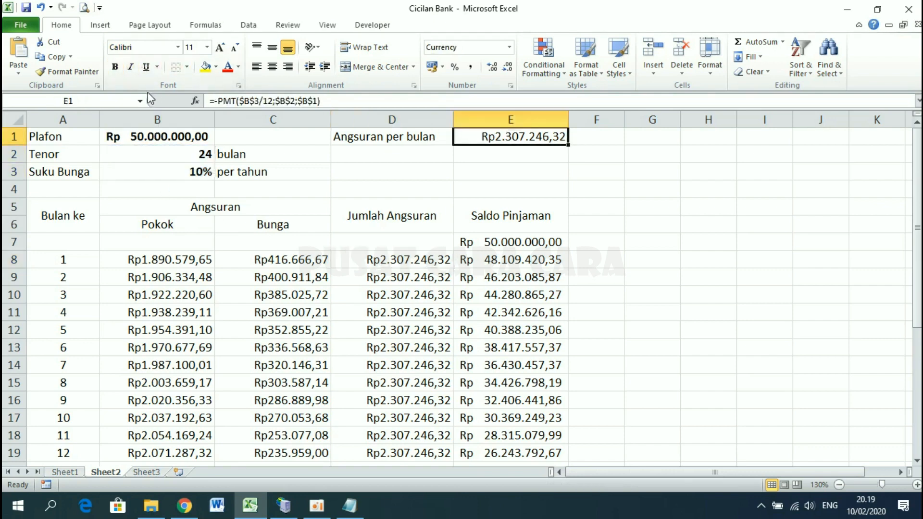
click(115, 66)
- Make the table headings in A5:E6 and the opening balance in E7 bold
drag(70, 218, 463, 215)
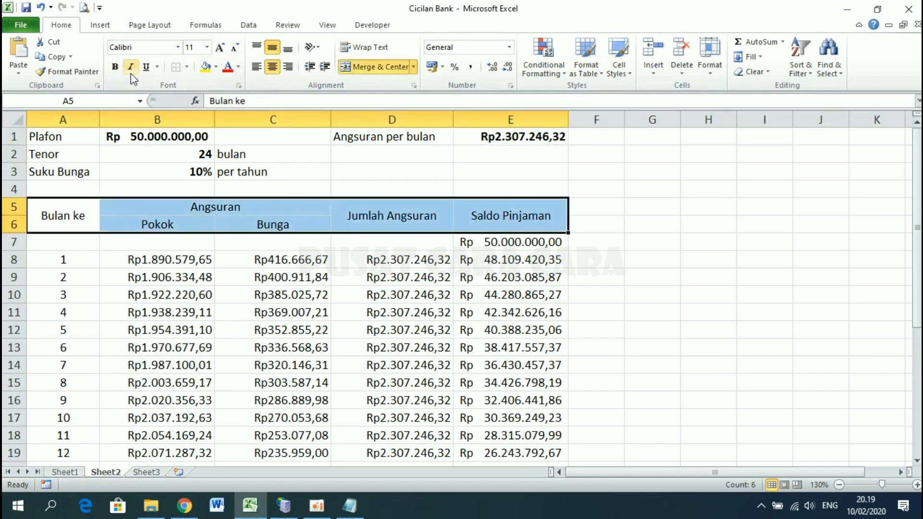
click(115, 66)
click(485, 250)
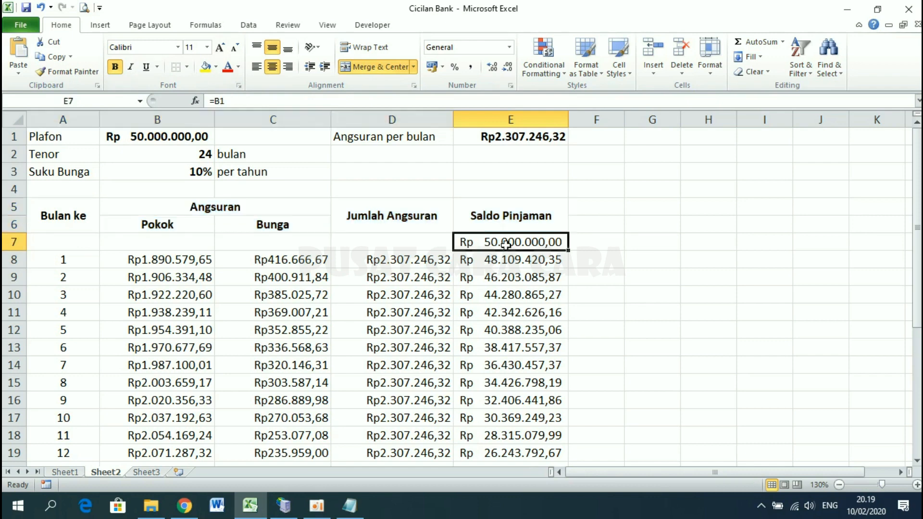
click(115, 66)
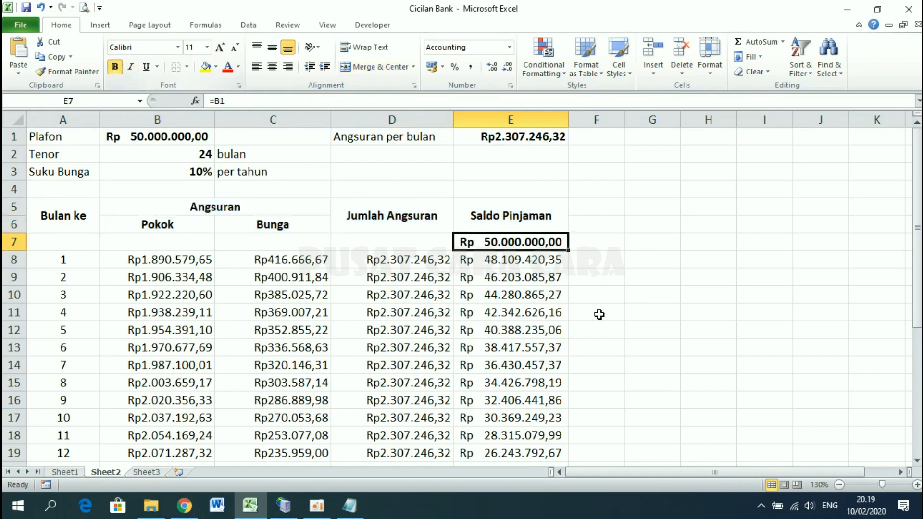
- Apply All Borders to the installment table in A5:E31
click(597, 313)
drag(50, 204, 519, 438)
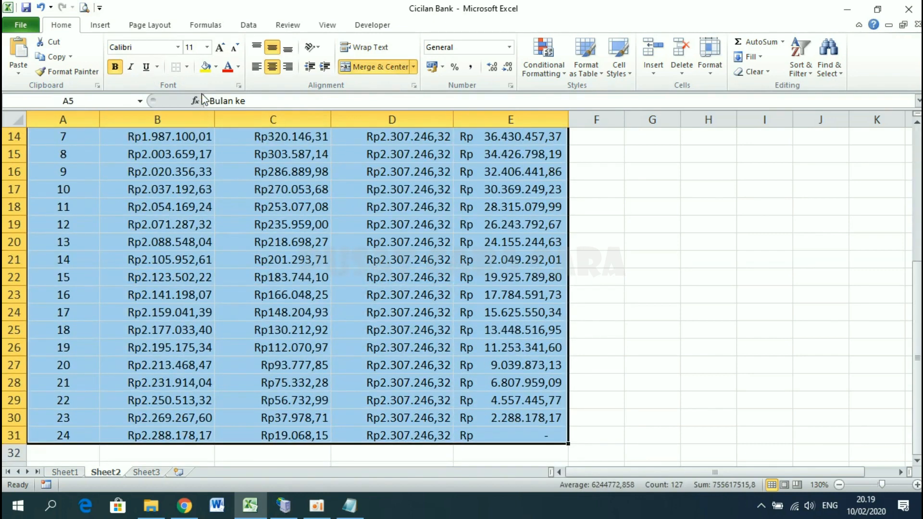
click(187, 68)
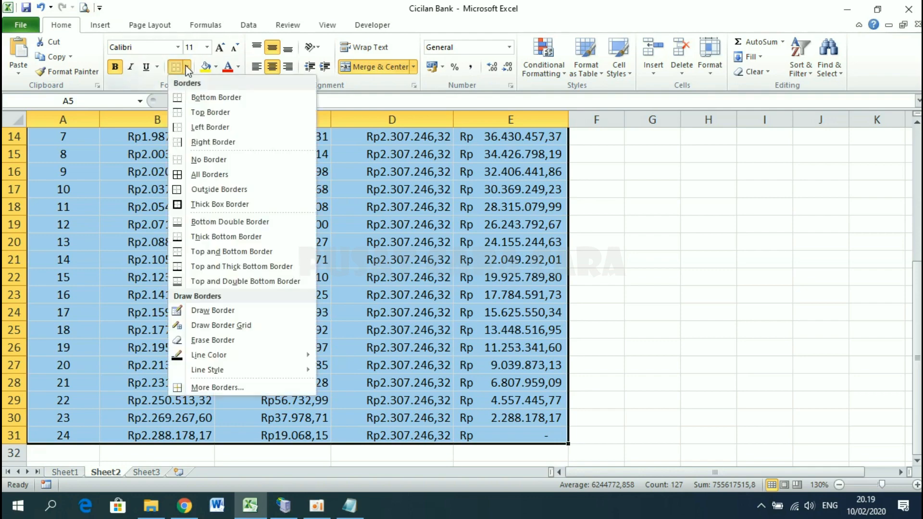
click(193, 174)
- Total the Pokok column in B32 with =SUM(B8:B31) and extend the total across to C32 and D32
scroll(262, 277, down, 6)
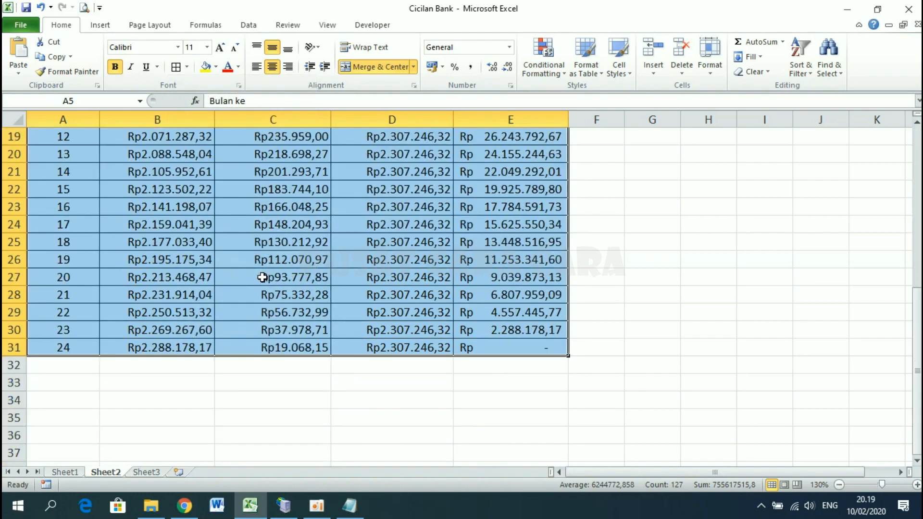
click(156, 366)
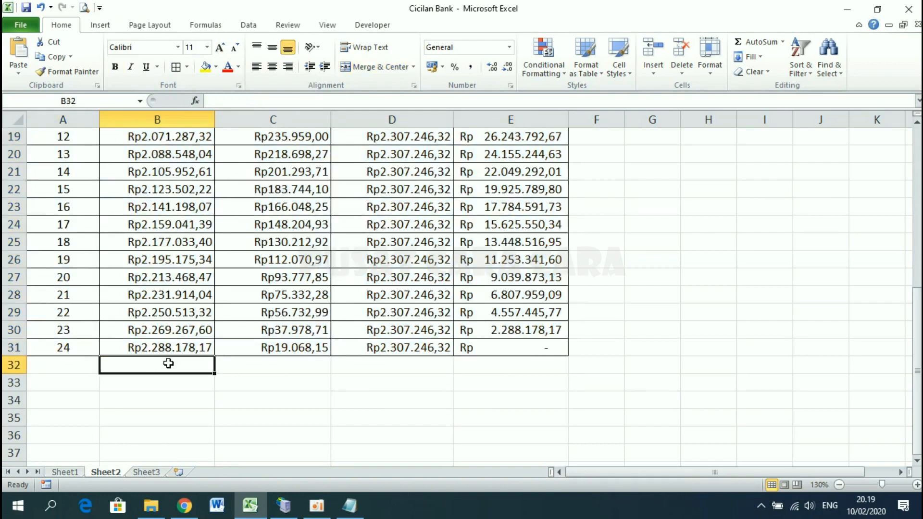
click(762, 44)
key(Return)
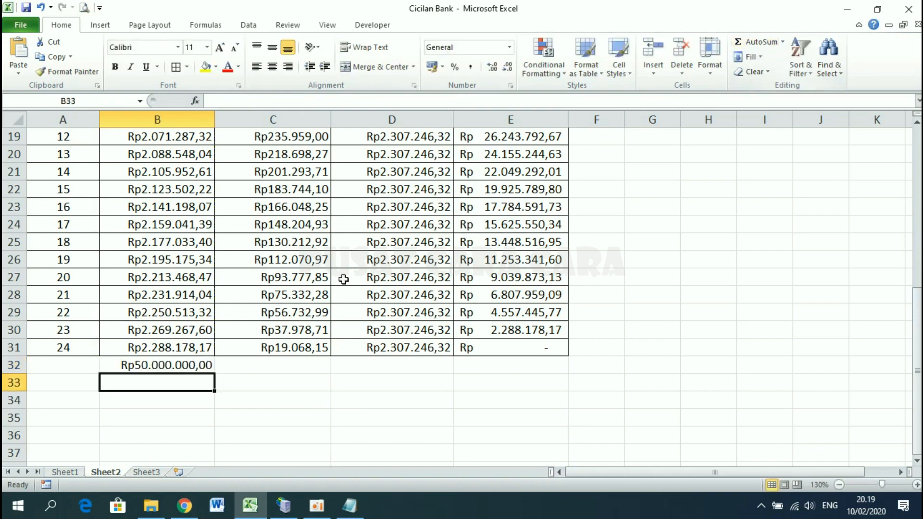
click(196, 365)
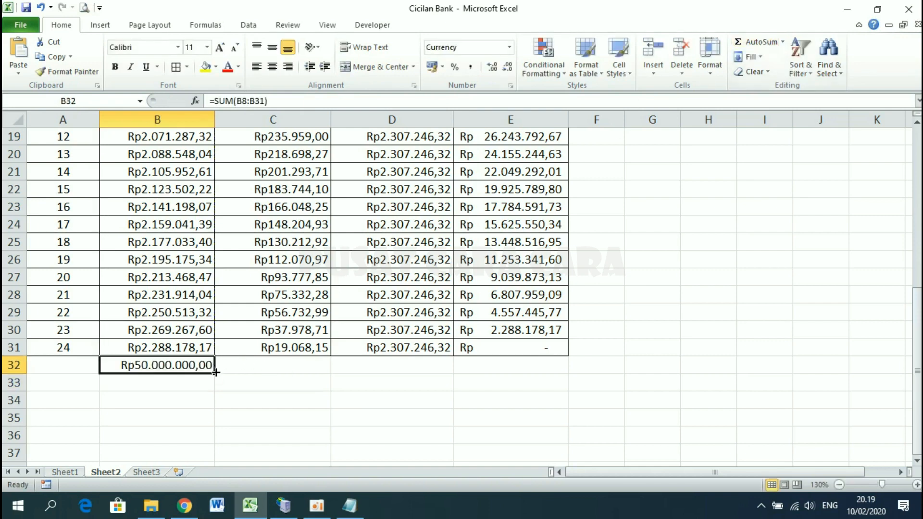
drag(216, 374, 435, 375)
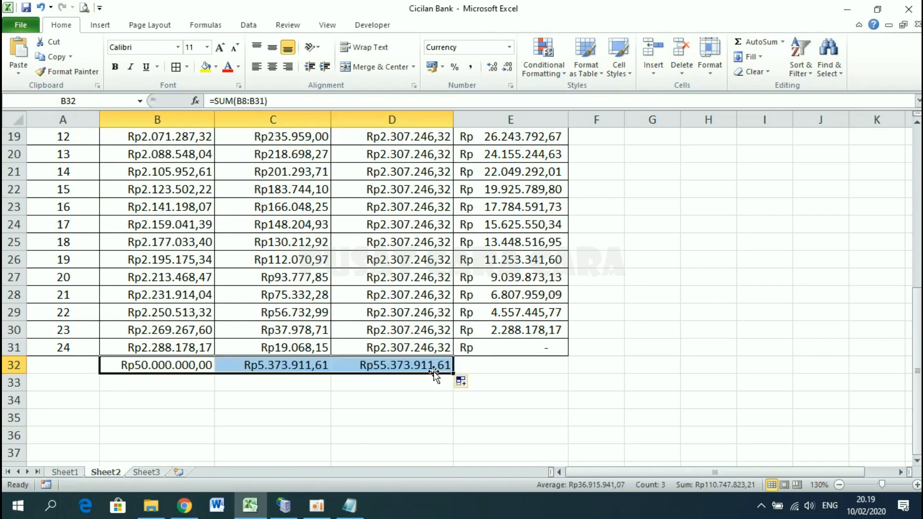
click(471, 431)
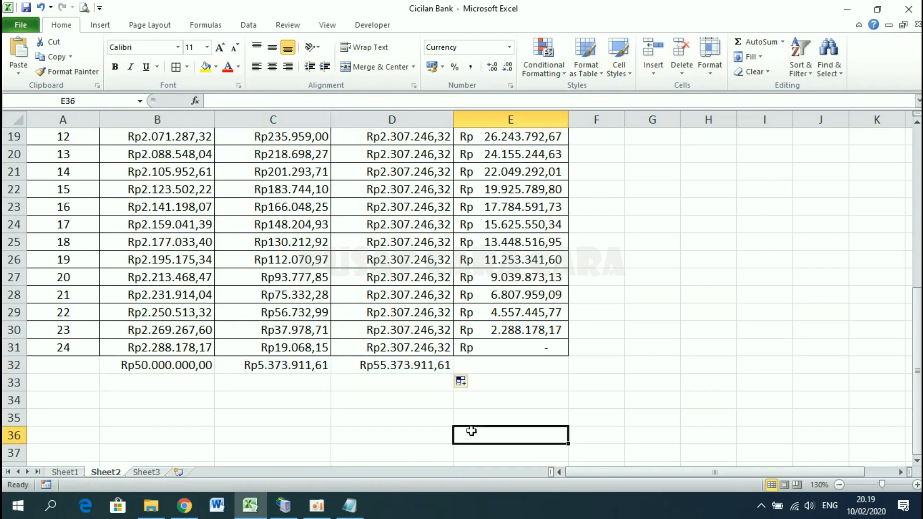
- Apply borders to the totals row A32:E32 beneath the installment table
click(169, 366)
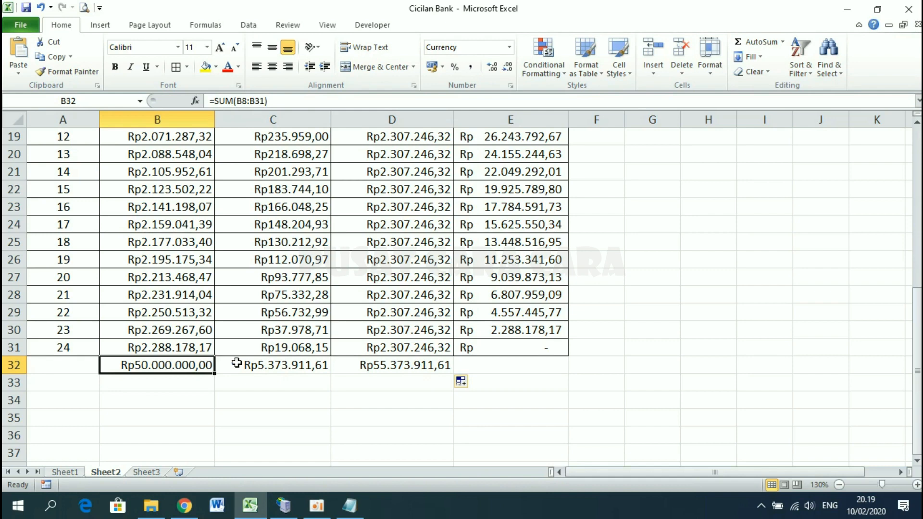
click(277, 364)
click(391, 369)
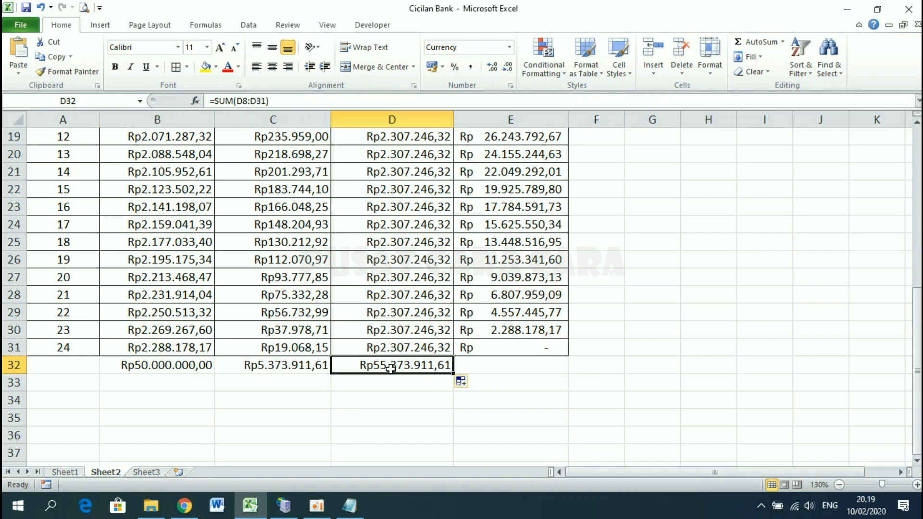
drag(53, 362, 509, 365)
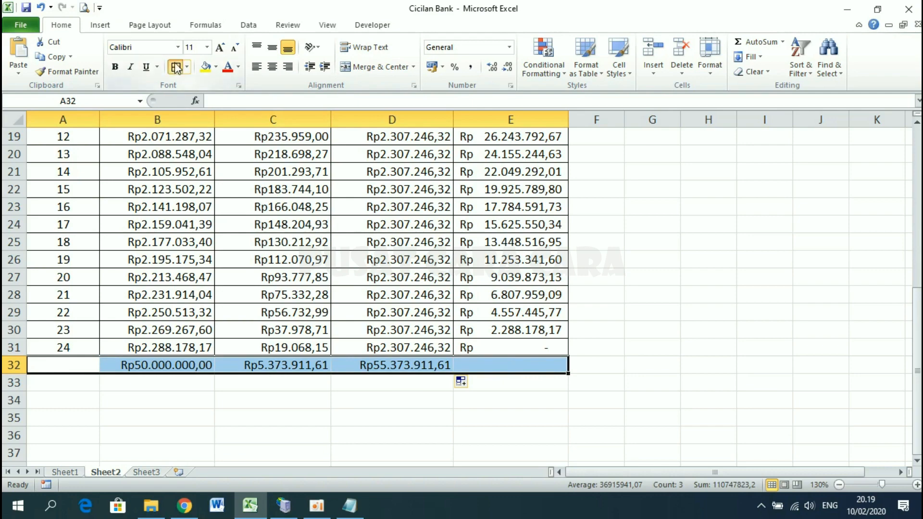
click(427, 241)
scroll(428, 240, up, 6)
key(ctrl+Up)
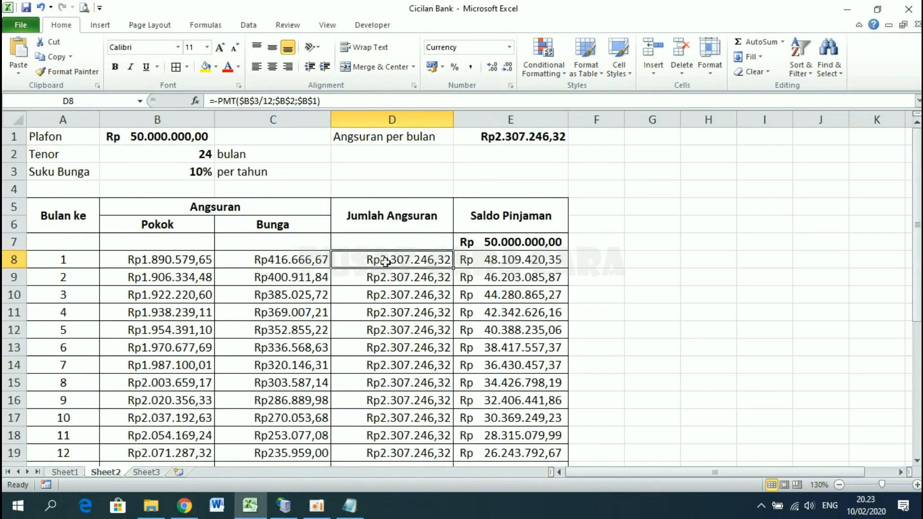
click(393, 207)
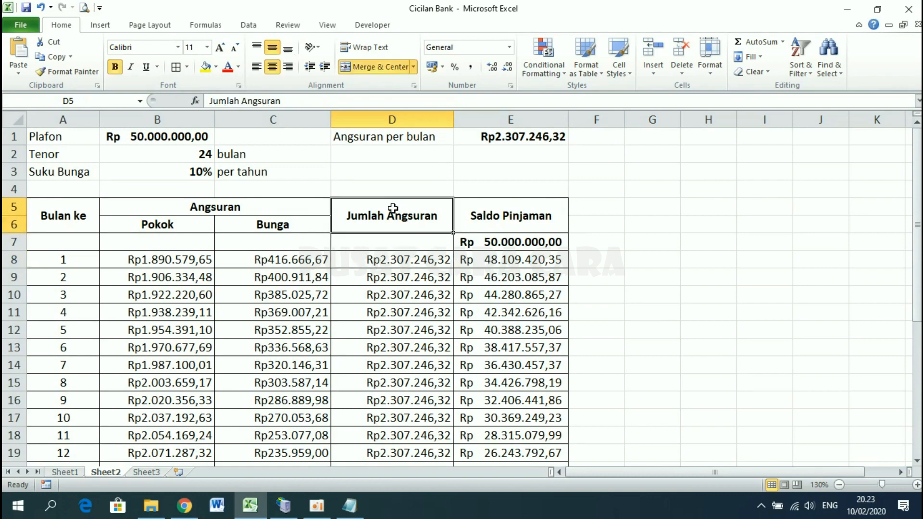
- Open Sheet1 and examine what P, i and t stand for in the manual installment formula's legend in G2:H4
click(64, 472)
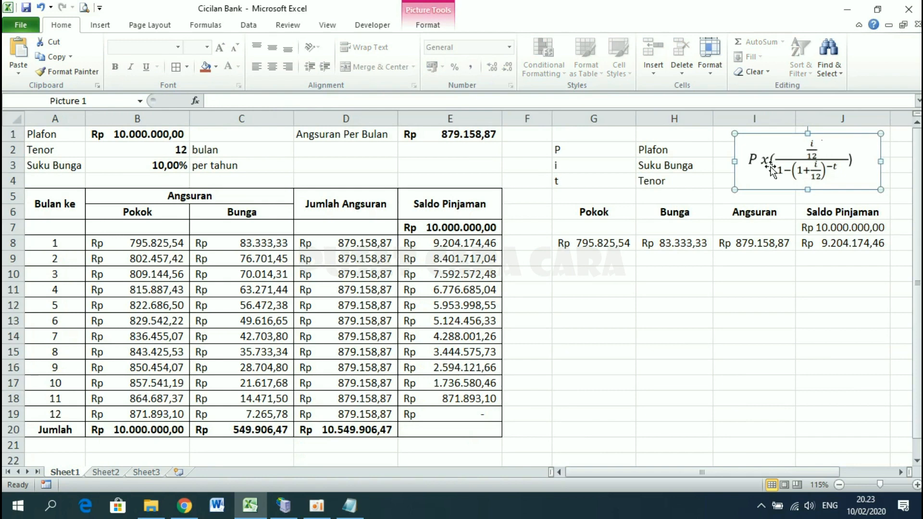
click(558, 150)
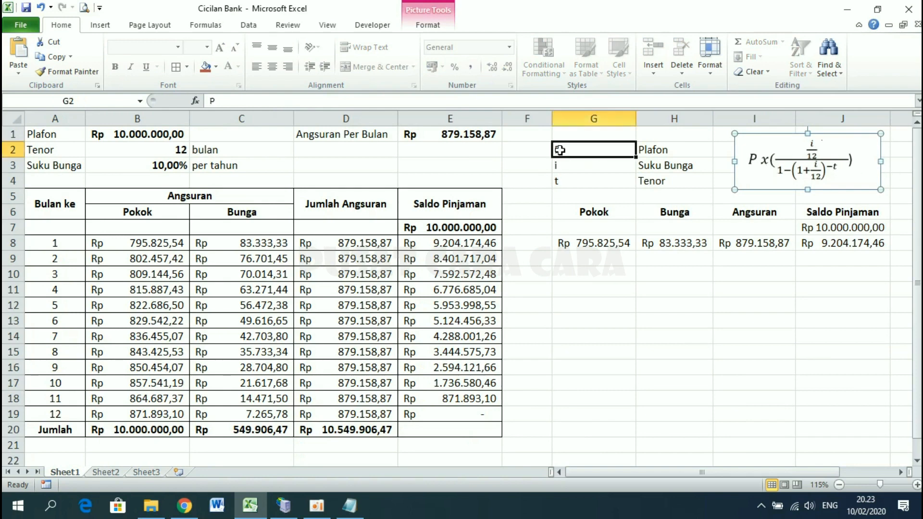
click(663, 151)
click(597, 168)
click(657, 165)
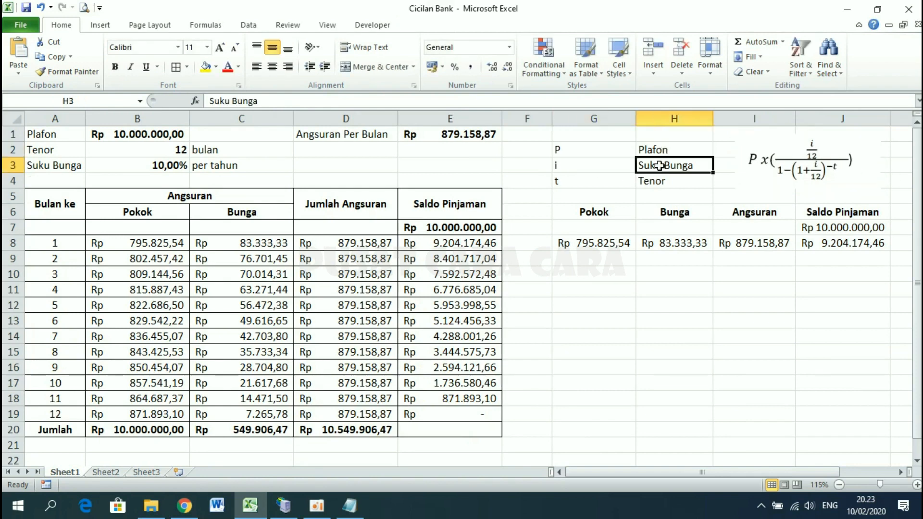
click(596, 182)
click(659, 182)
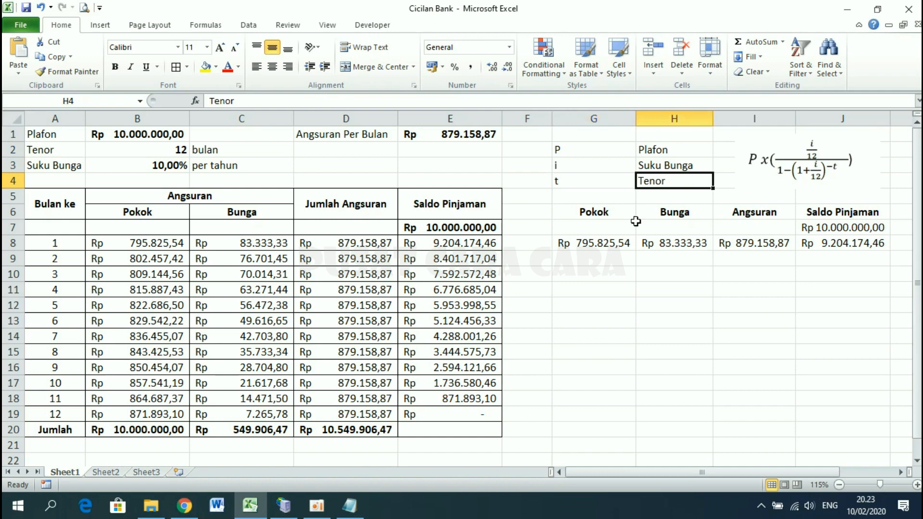
- Compare the manually calculated first-month row in G8:J8 with the function-based formulas in B8:D8
drag(616, 245, 821, 245)
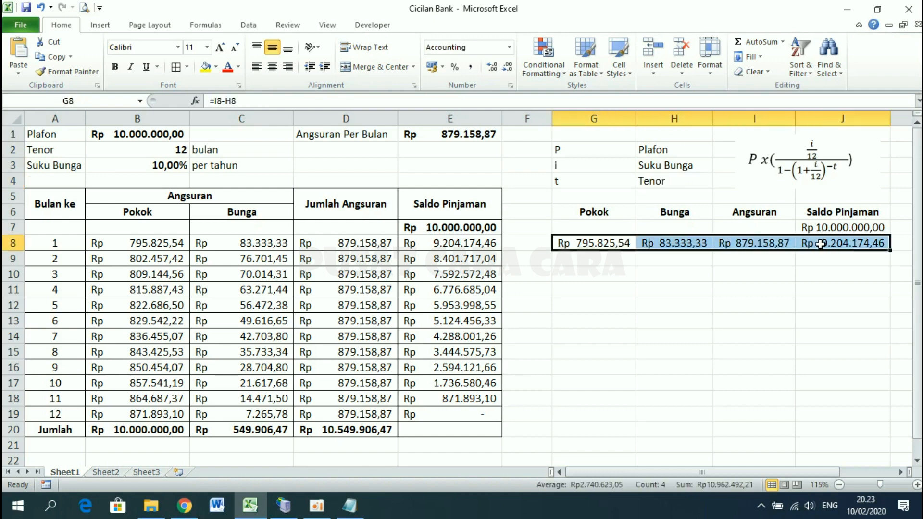
click(768, 244)
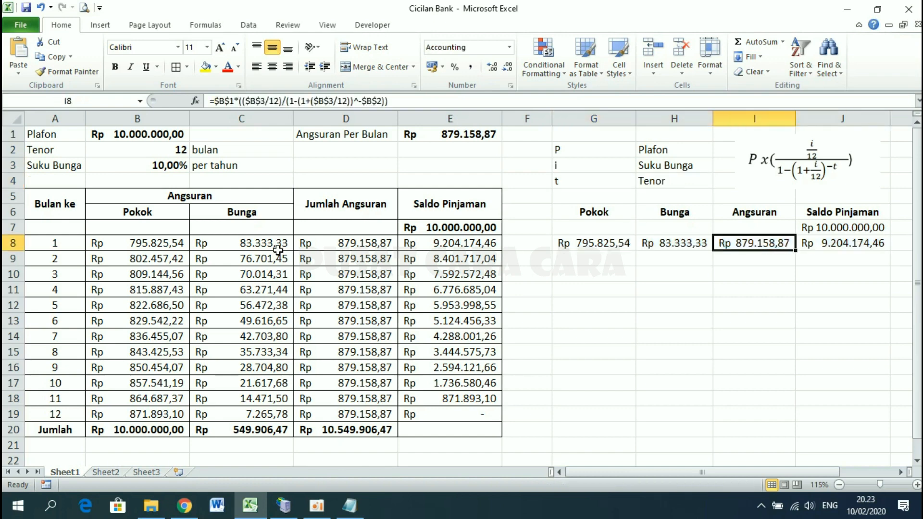
click(156, 238)
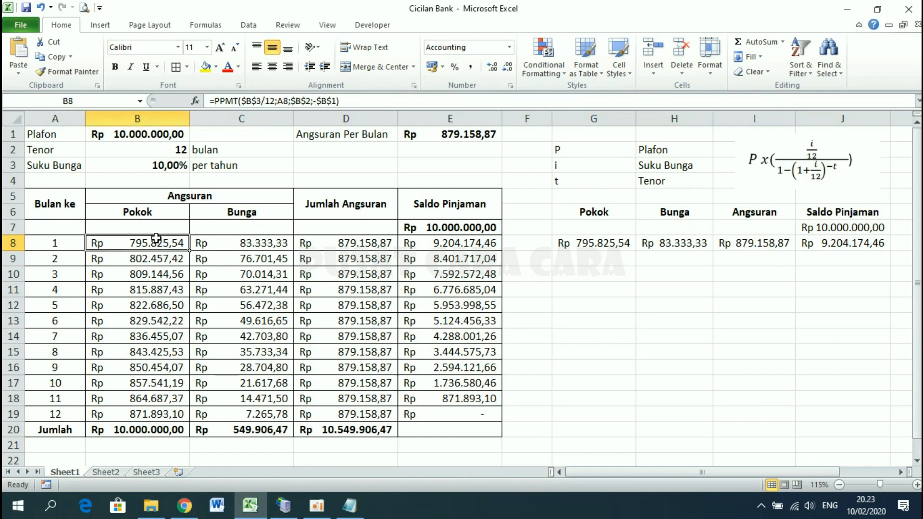
click(231, 249)
click(339, 246)
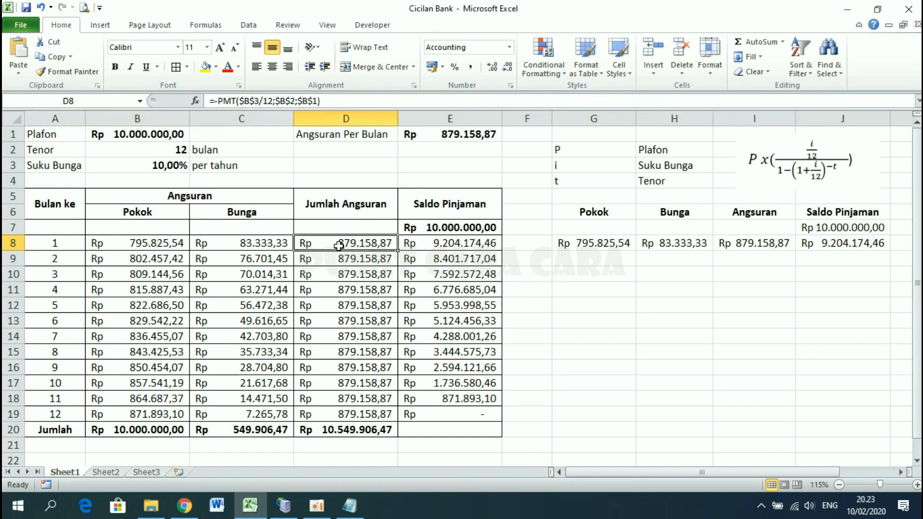
- Examine the manual Angsuran formula in I8, its inputs in B1:B3, and the equivalent PMT formula in D8
click(747, 244)
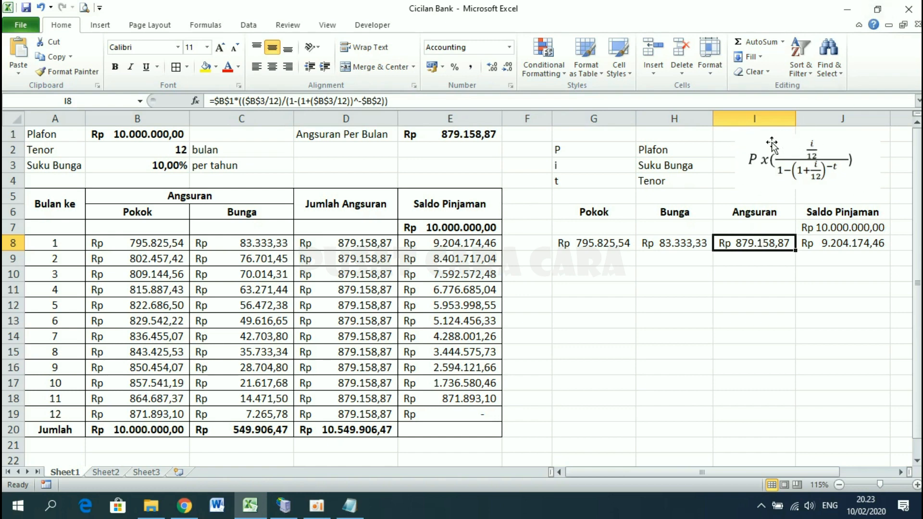
double_click(771, 241)
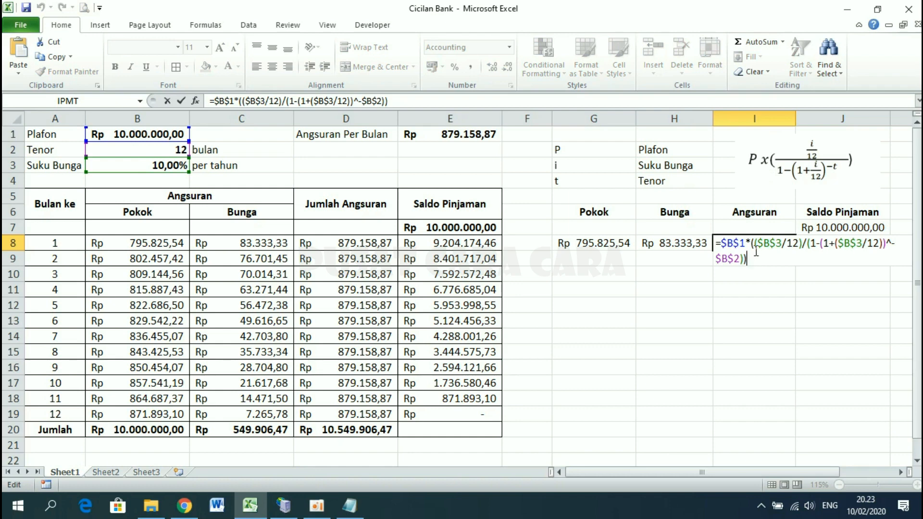
key(Return)
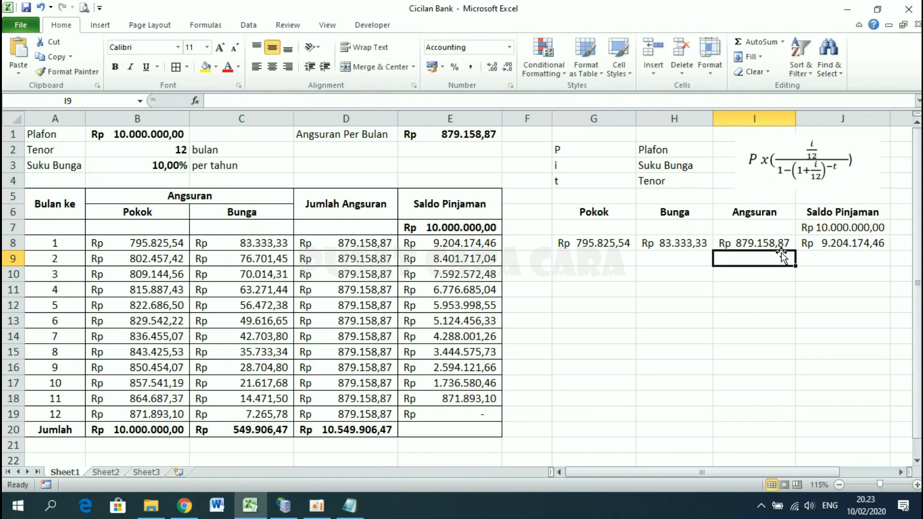
click(756, 243)
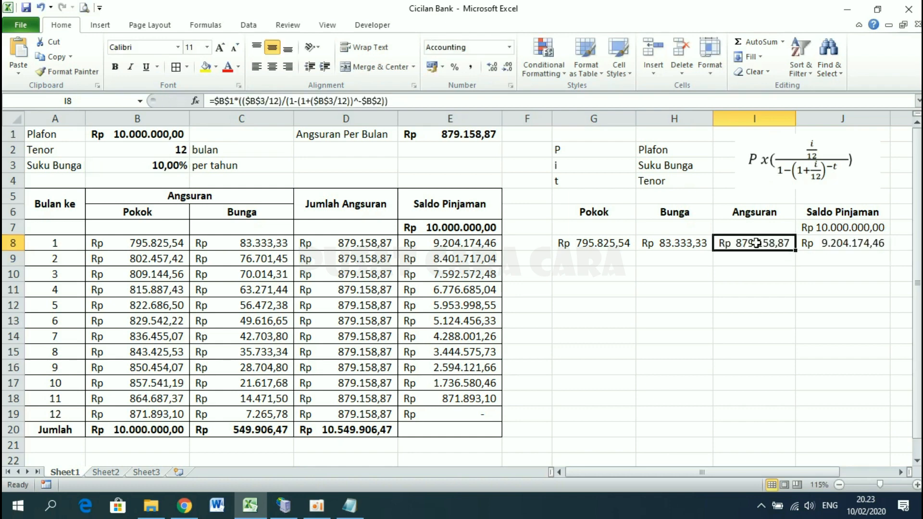
click(157, 130)
click(163, 149)
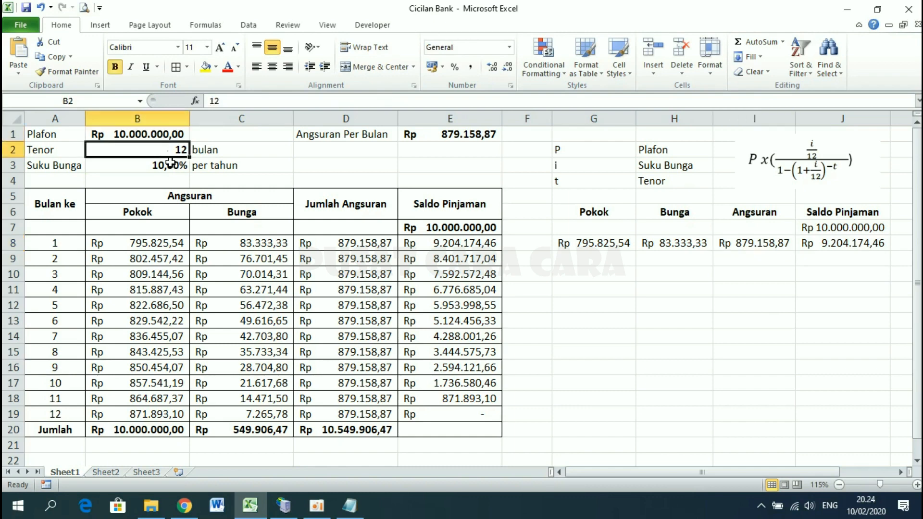
click(170, 164)
click(736, 239)
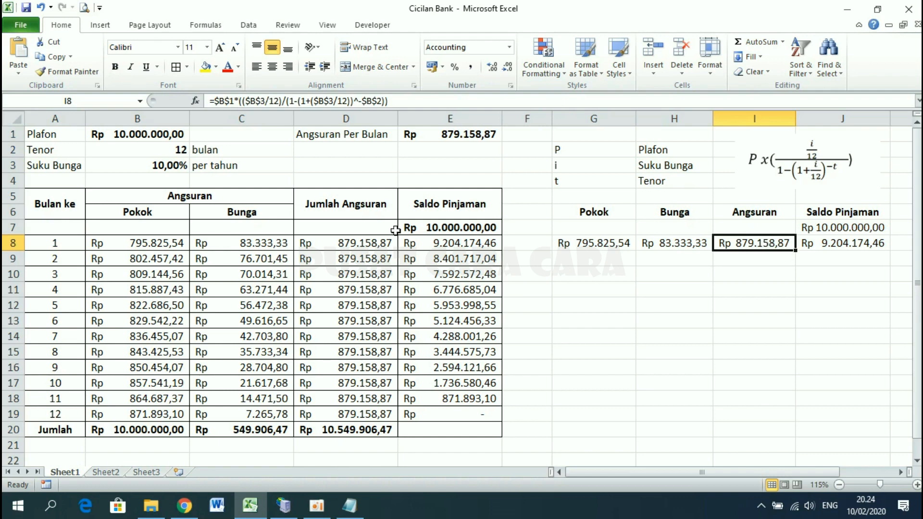
click(332, 244)
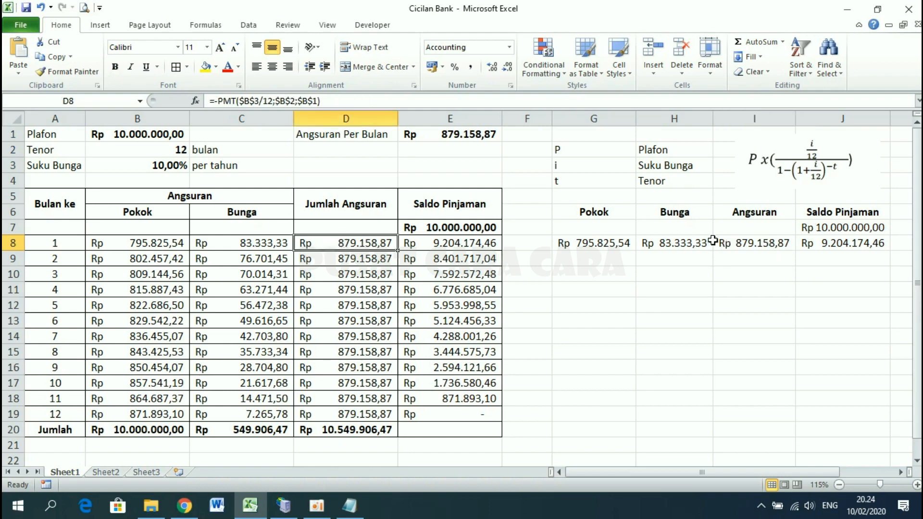
click(753, 245)
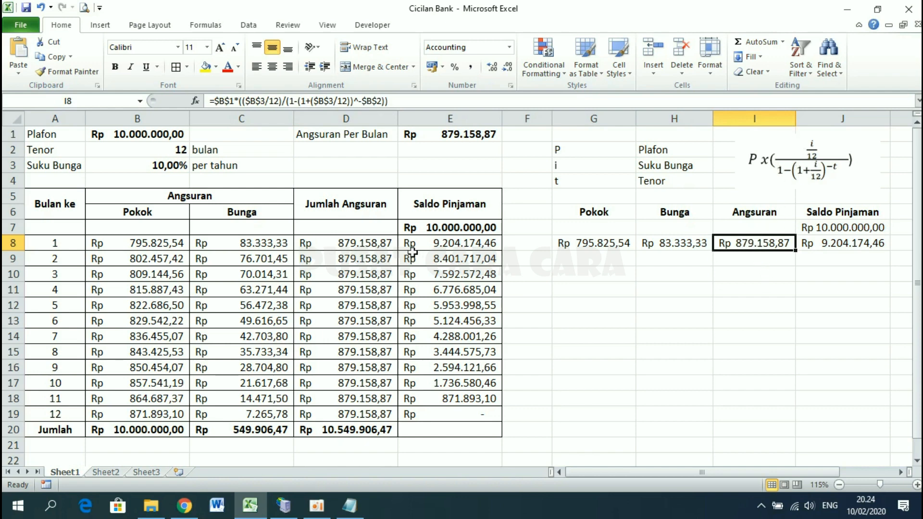
click(376, 246)
- Examine the manual Bunga formula in H8 and compare it with the IPMT formula in C8
click(680, 243)
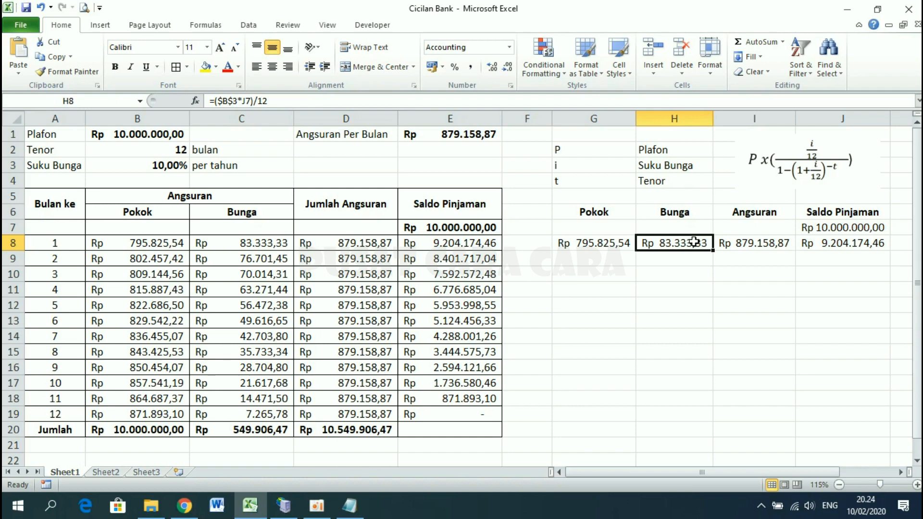
double_click(694, 243)
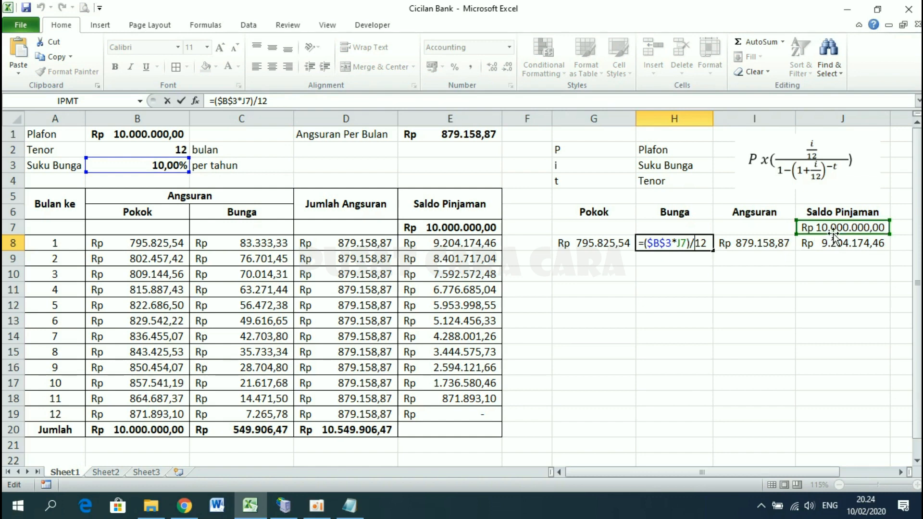
key(Return)
click(699, 243)
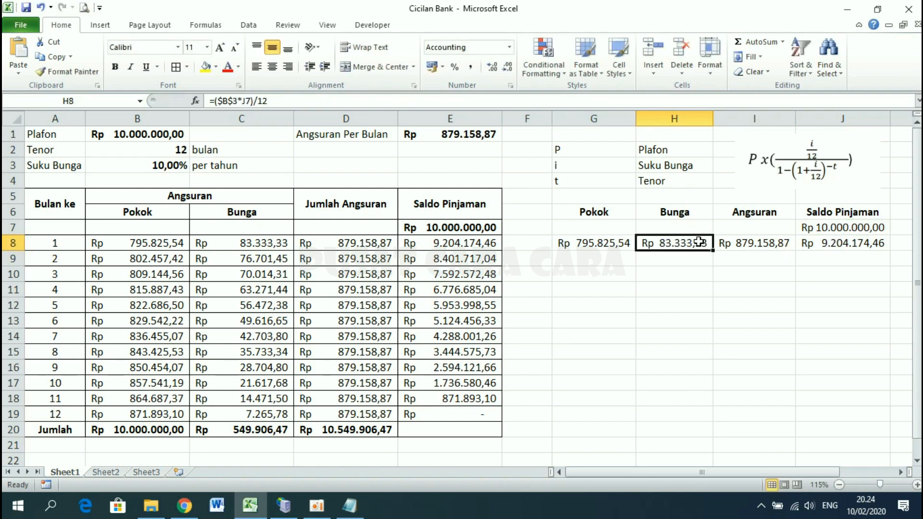
click(243, 241)
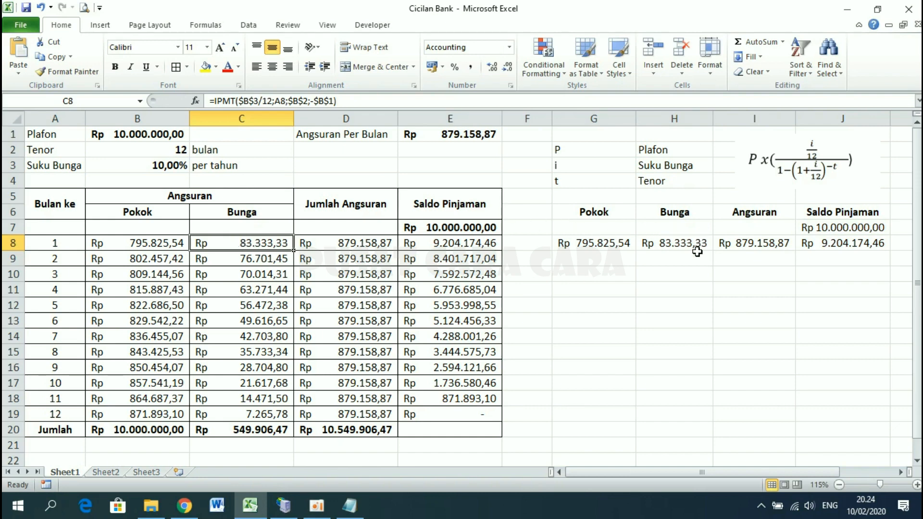
- Examine how the manual Pokok formula in G8 uses I8 and H8, and compare it with the PPMT formula in B8
click(601, 244)
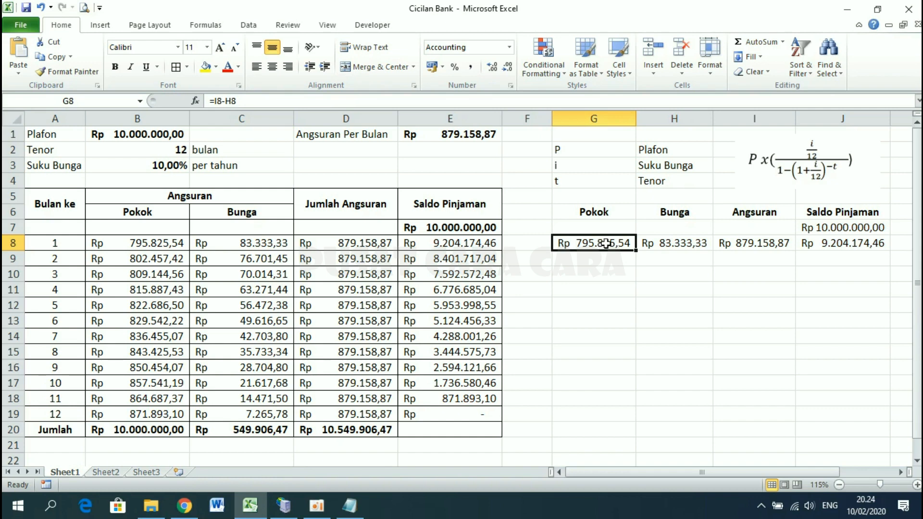
click(736, 244)
click(672, 244)
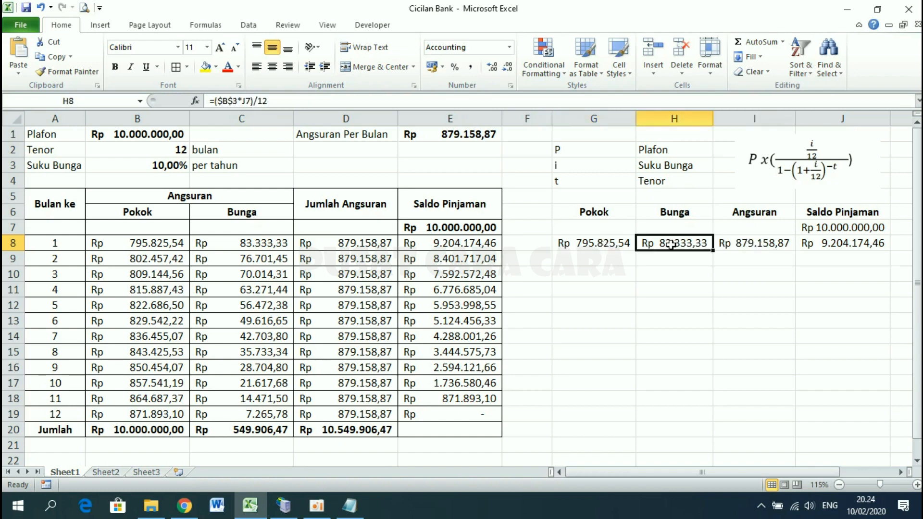
click(597, 243)
double_click(596, 244)
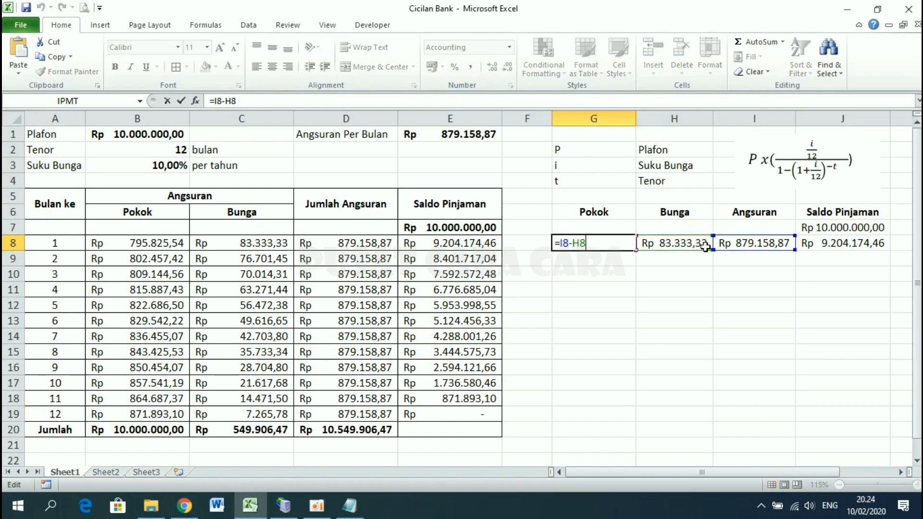
key(Return)
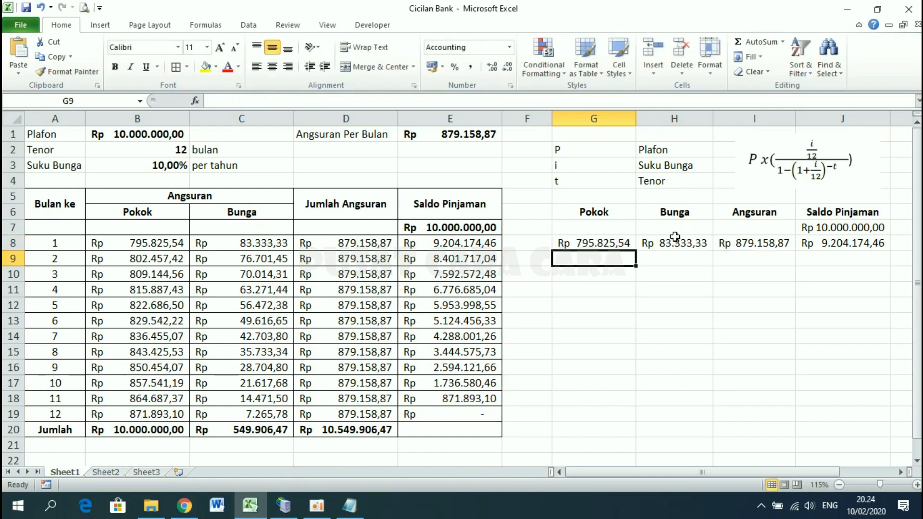
click(627, 243)
click(146, 239)
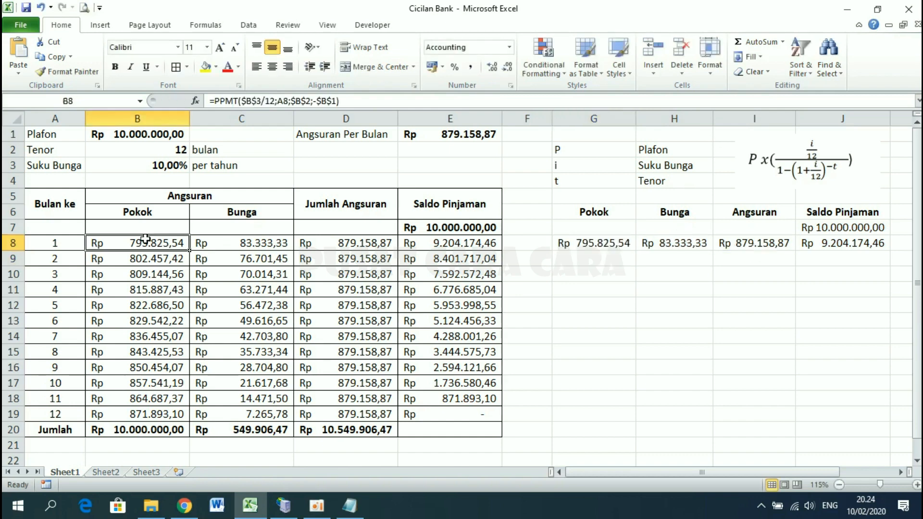
- Fill the manual calculation formulas in G8:J8 down to row 19
drag(603, 245, 892, 417)
click(774, 429)
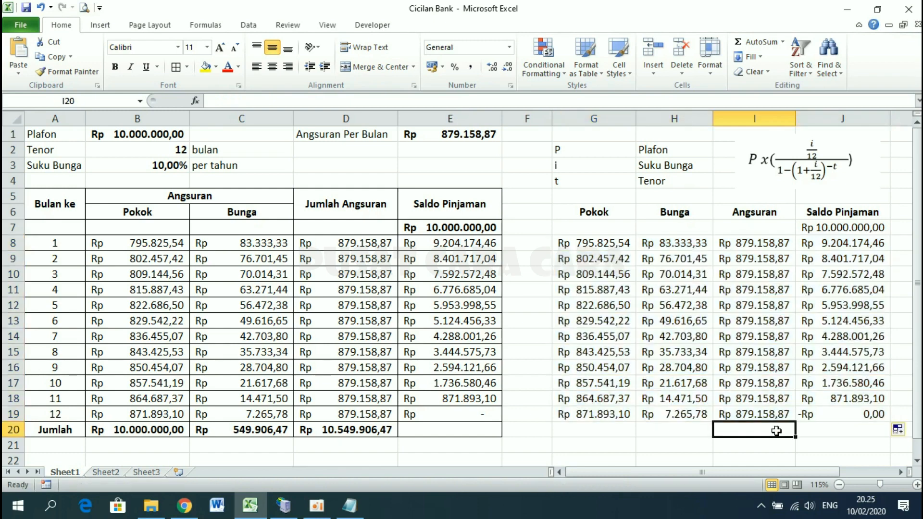
- Review the manual Angsuran formula in I8 against the PPMT, IPMT and PMT formulas in B8:D8
click(779, 245)
double_click(779, 245)
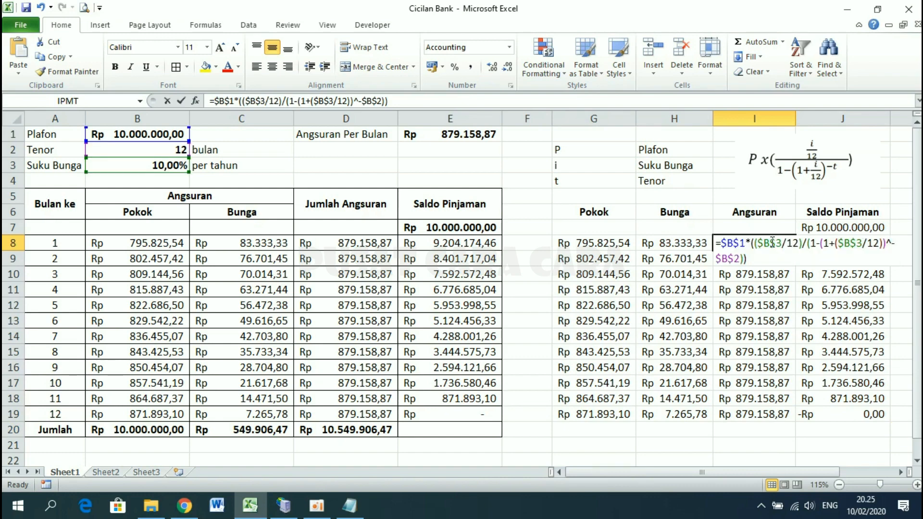
key(Return)
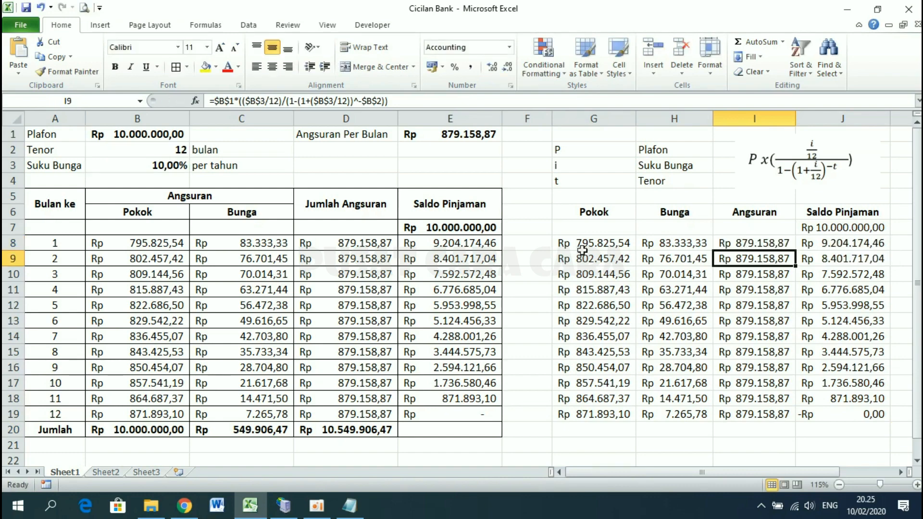
click(160, 233)
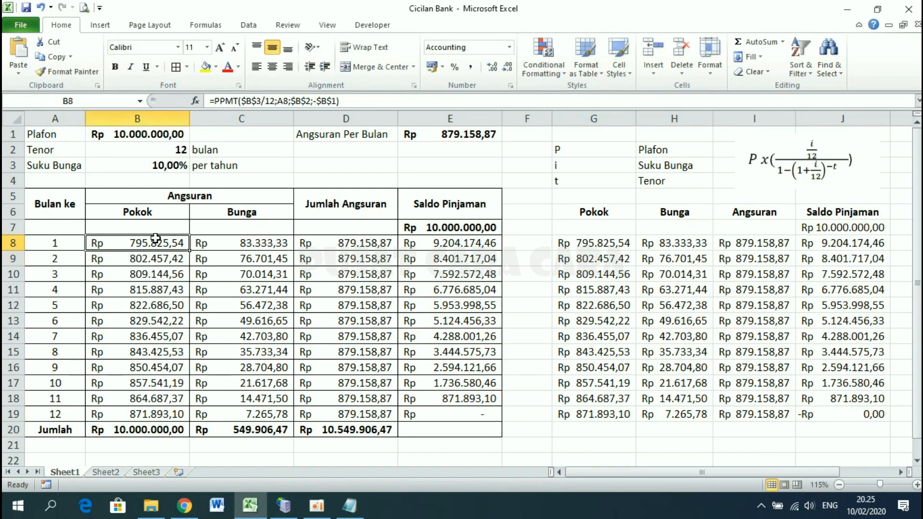
click(228, 244)
click(348, 238)
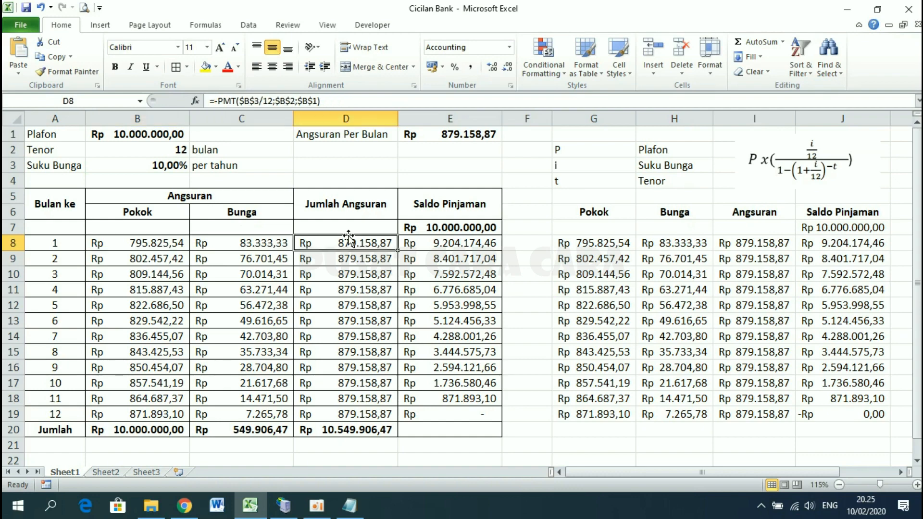